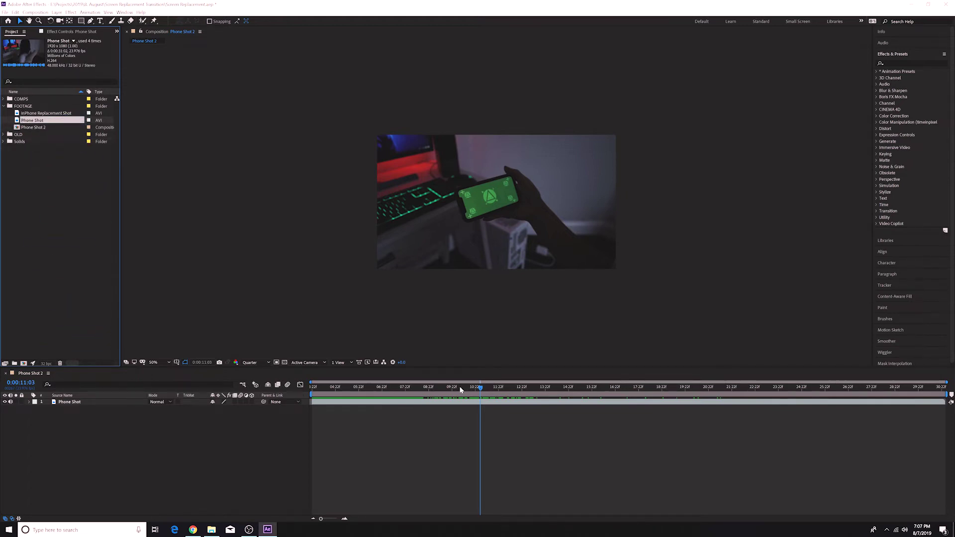
- Trim the Phone Shot layer to play only from 6:15 to 14:23
drag(481, 390, 376, 379)
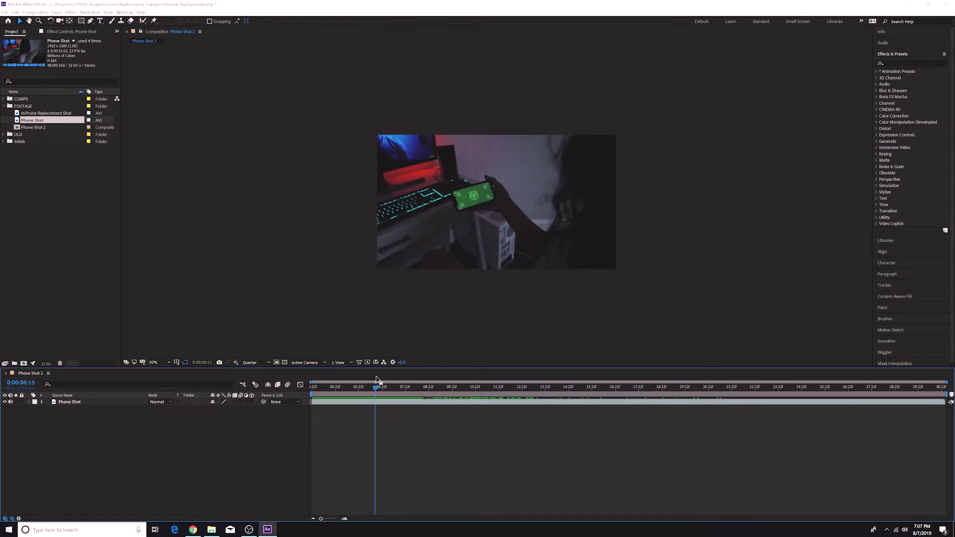
click(384, 403)
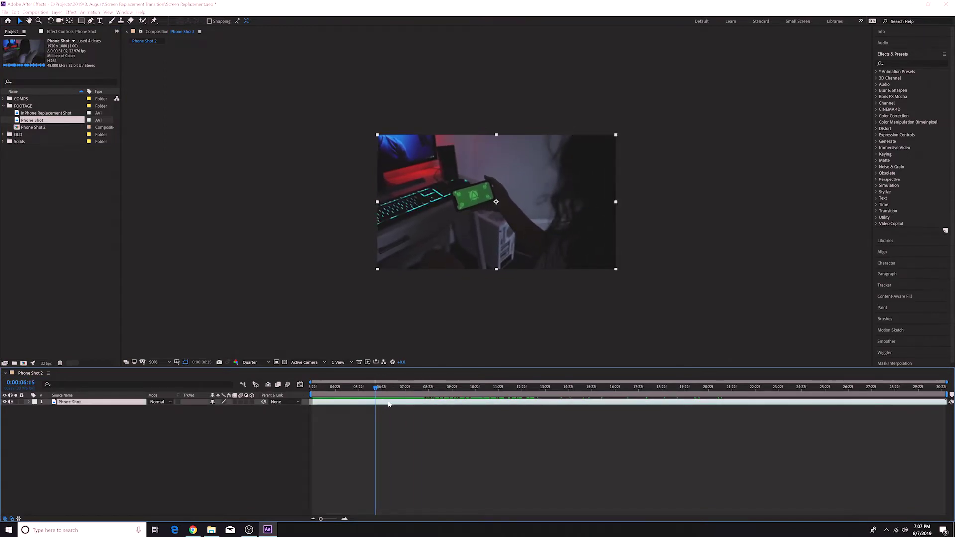
key(alt+bracketleft)
drag(376, 391, 569, 395)
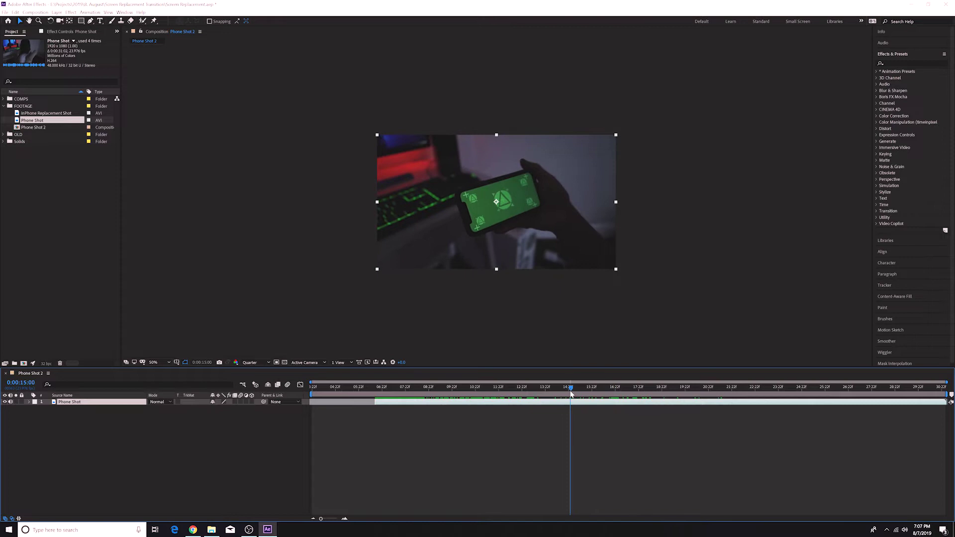
key(alt+bracketright)
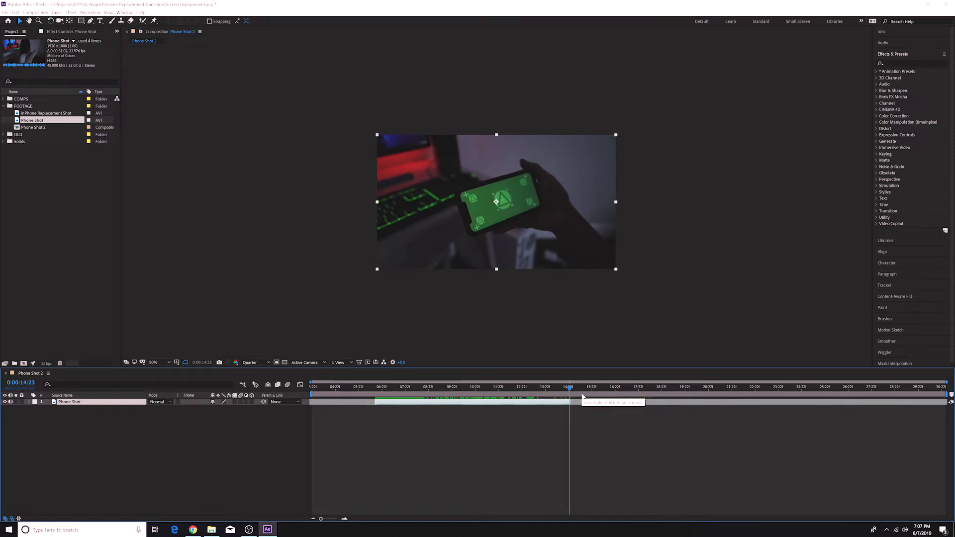
click(493, 393)
drag(482, 398, 386, 398)
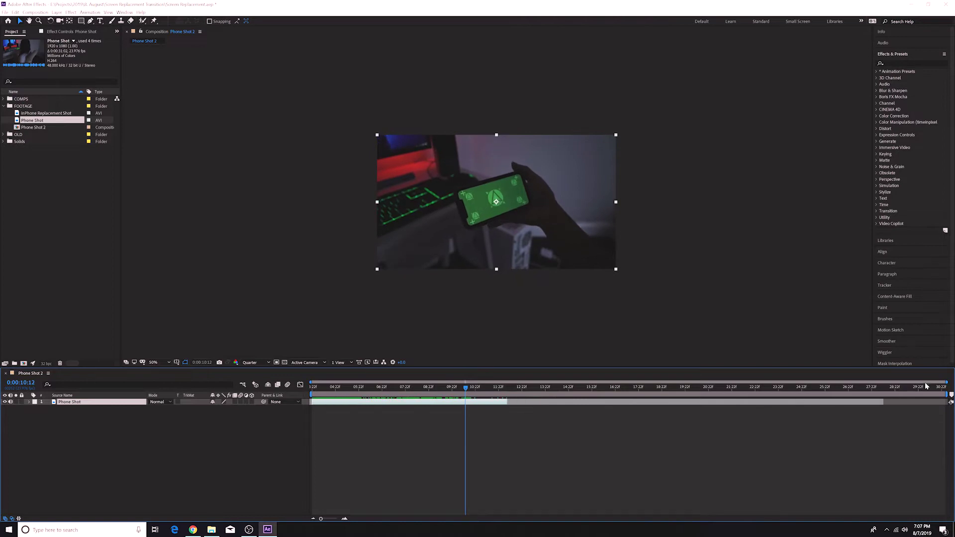
- Add inPhone Replacement Shot below Phone Shot and trim the composition to end at 11:22
drag(40, 113, 62, 417)
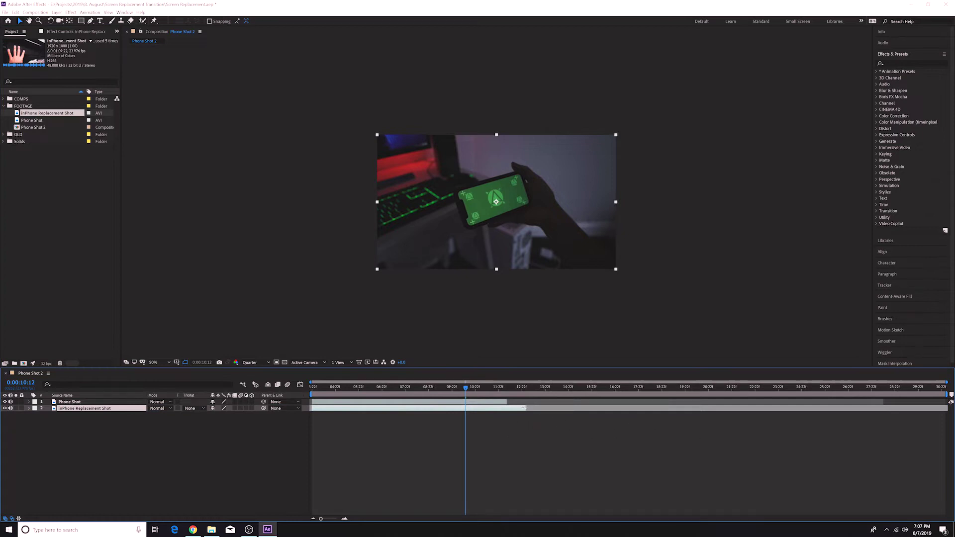
drag(945, 393, 506, 380)
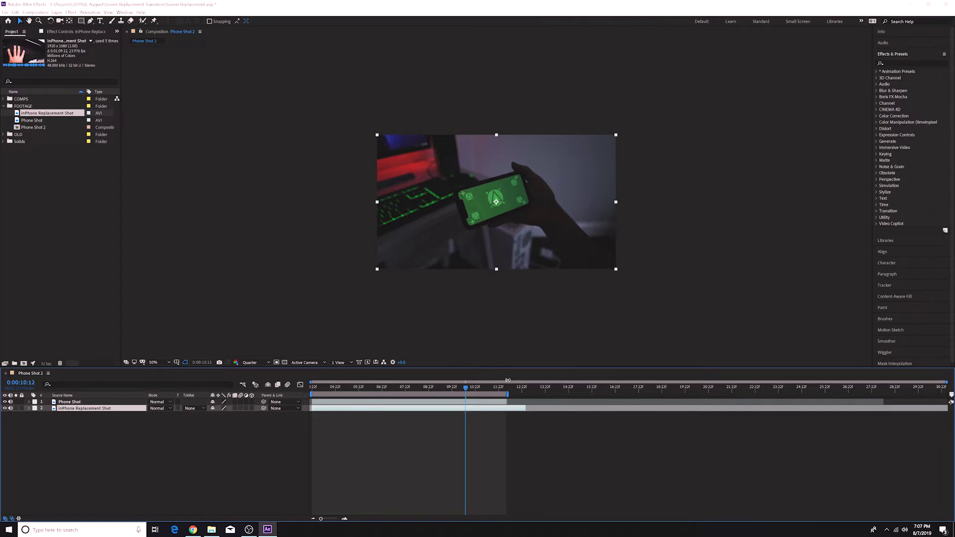
right_click(474, 393)
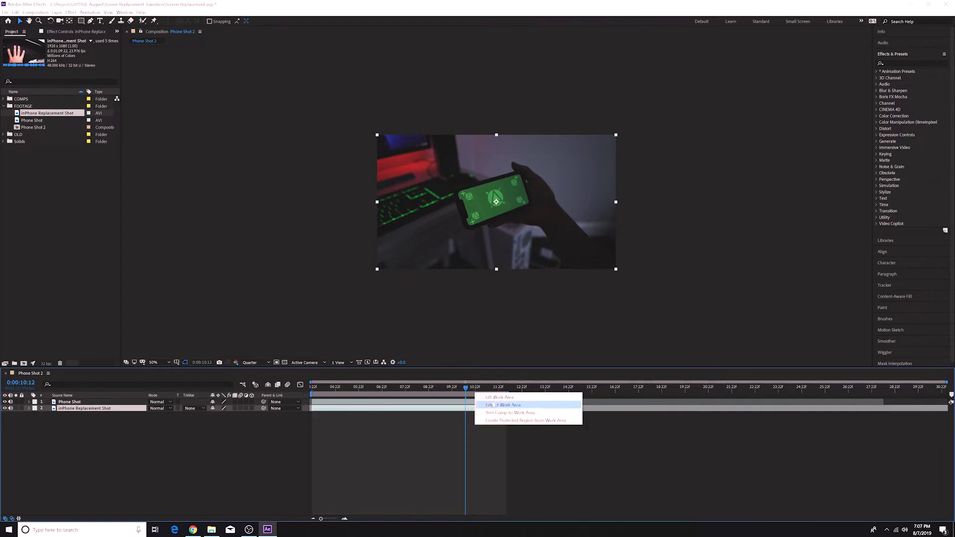
click(495, 412)
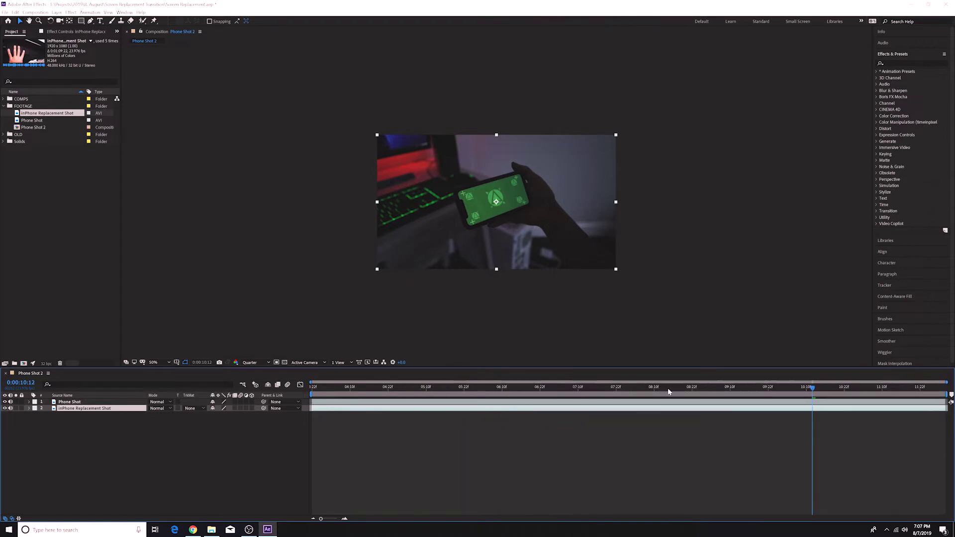
drag(814, 387, 321, 384)
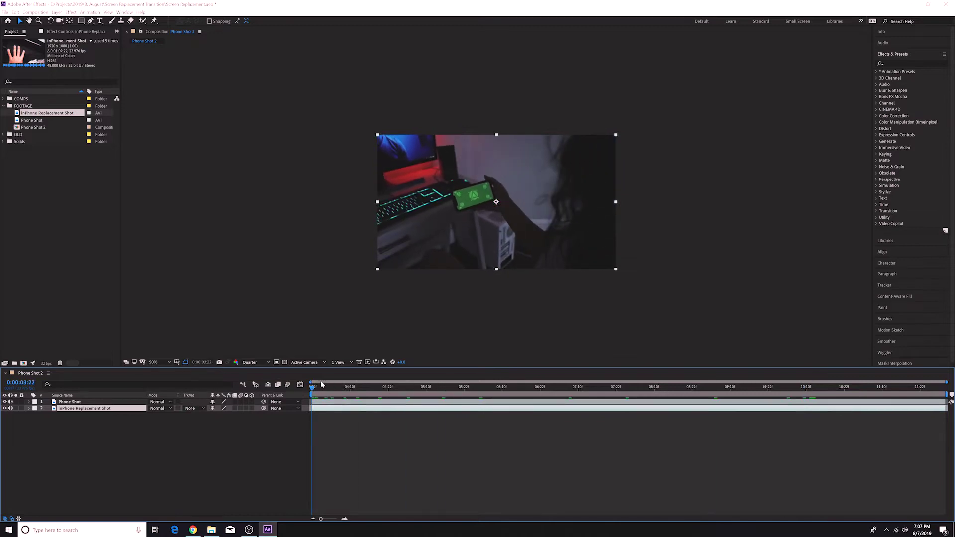
- Mute the replacement shot's audio and preview the composition from the start
click(11, 408)
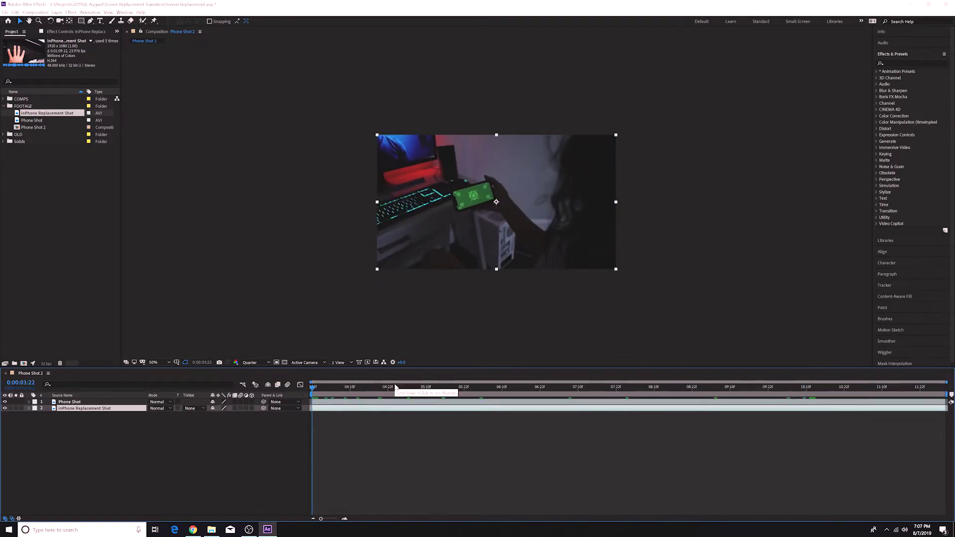
key(space)
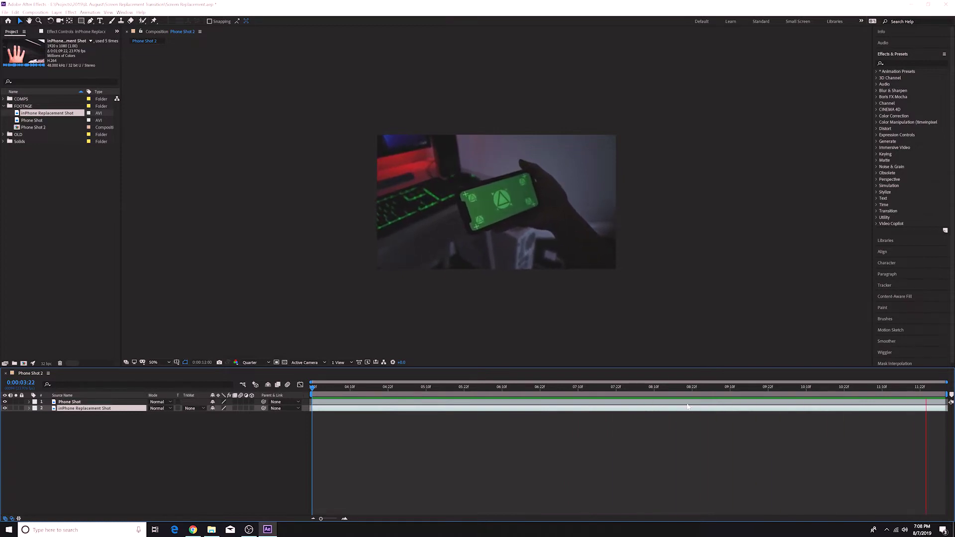
key(space)
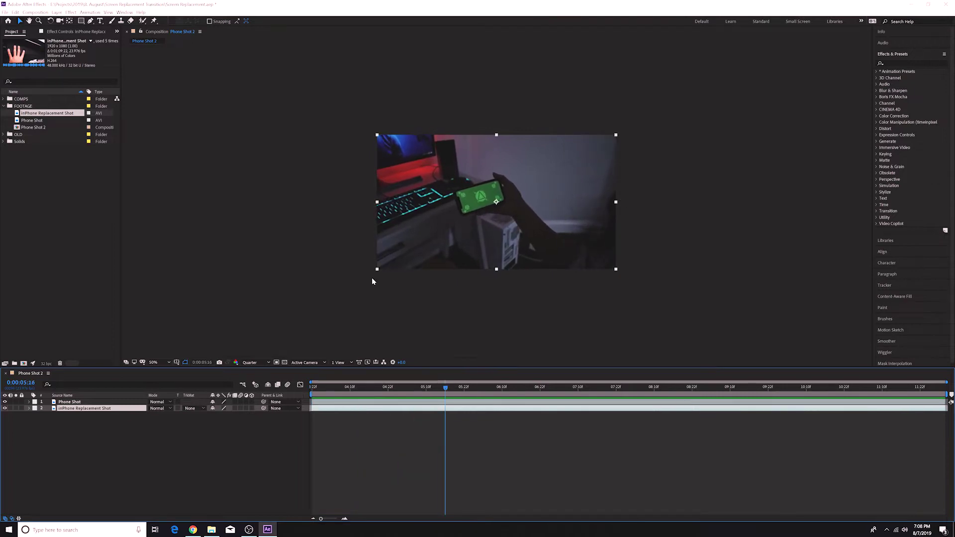
drag(446, 388, 304, 388)
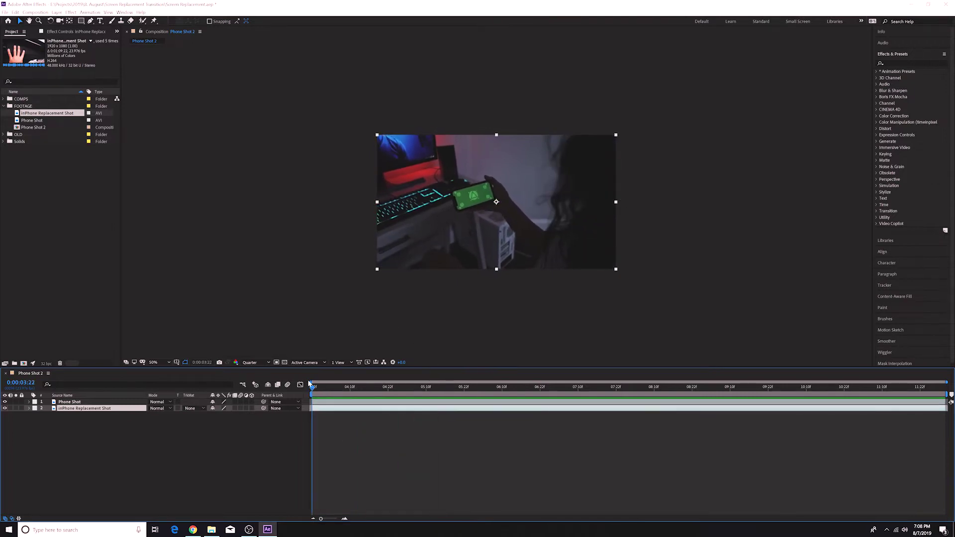
click(72, 402)
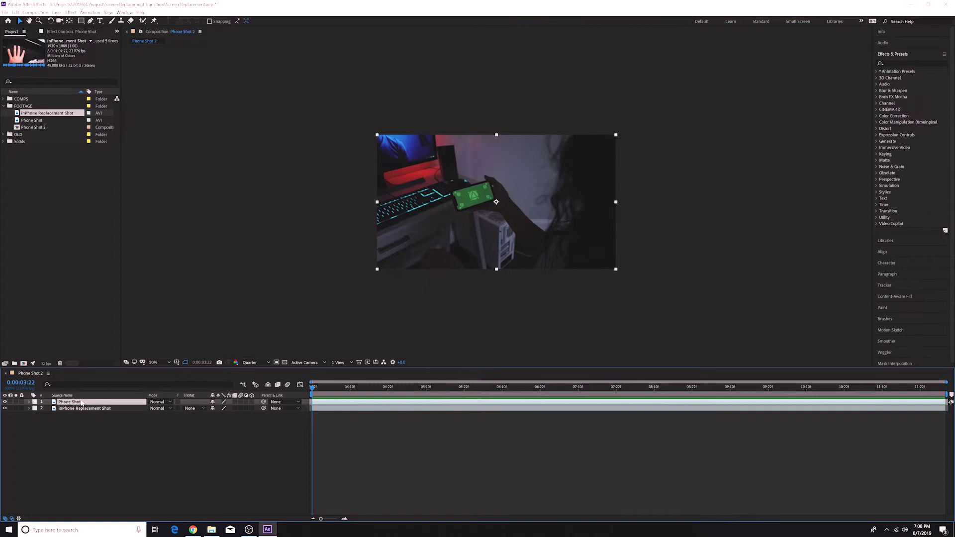
- Apply Mocha AE CC to the Phone Shot layer via an Effects & Presets search for 'moc'
click(898, 64)
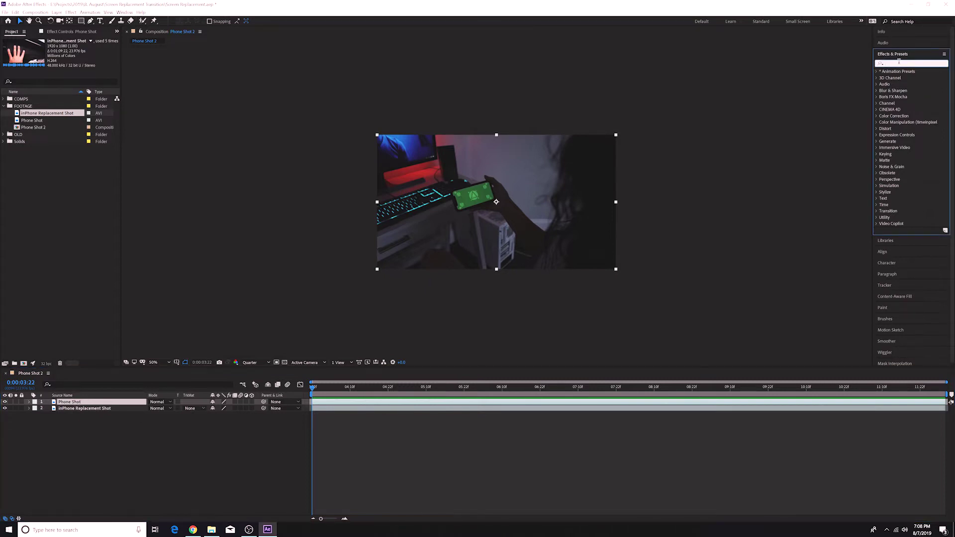
text(mocha)
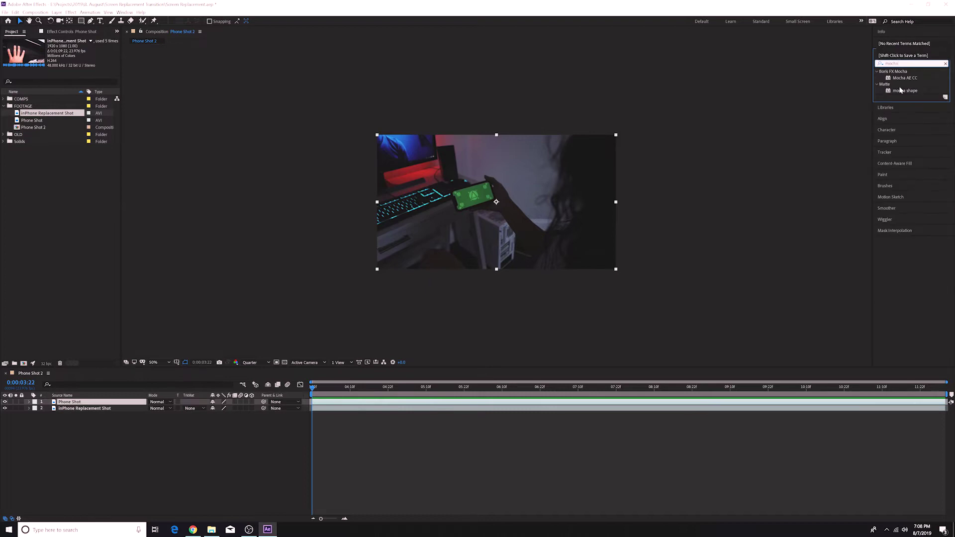
double_click(905, 78)
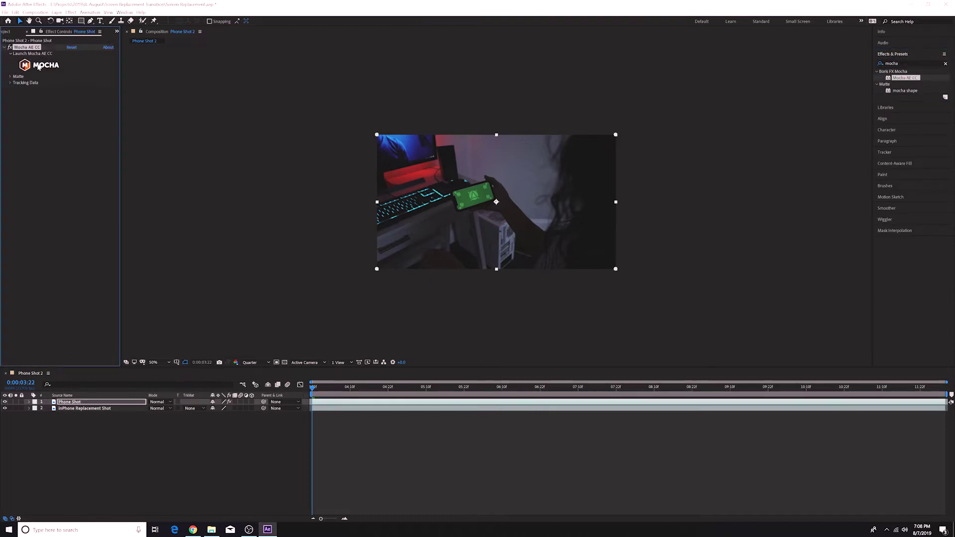
- Set the preview resolution to Full and launch Mocha on Phone Shot
click(255, 362)
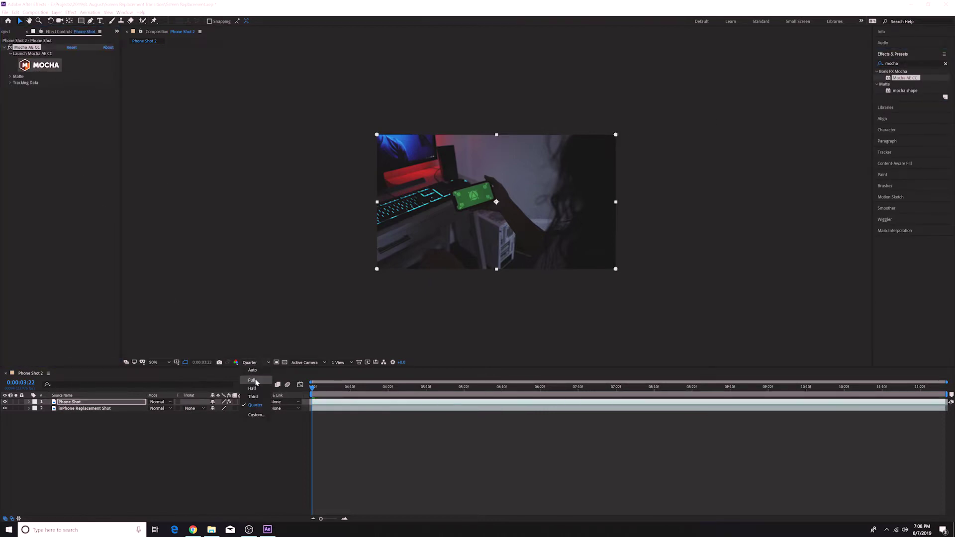
click(252, 381)
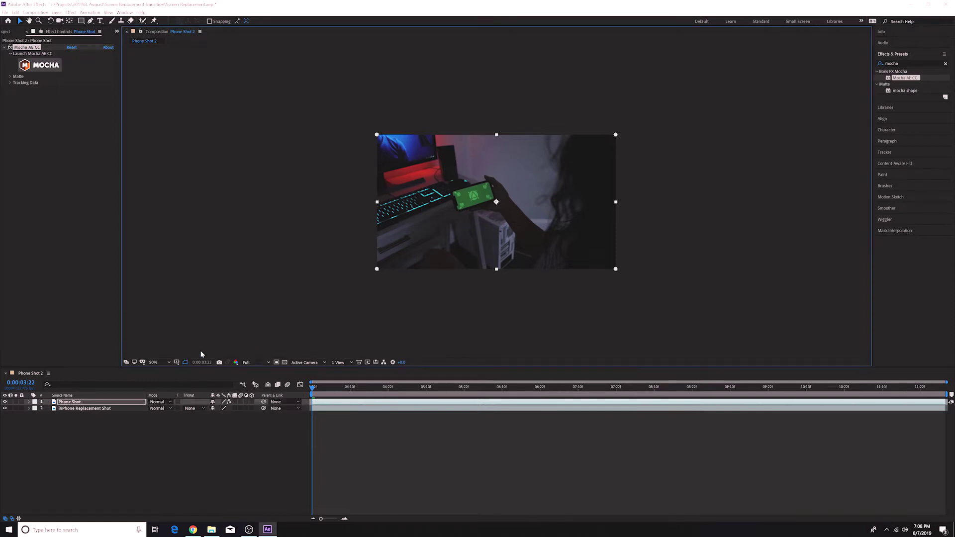
click(33, 68)
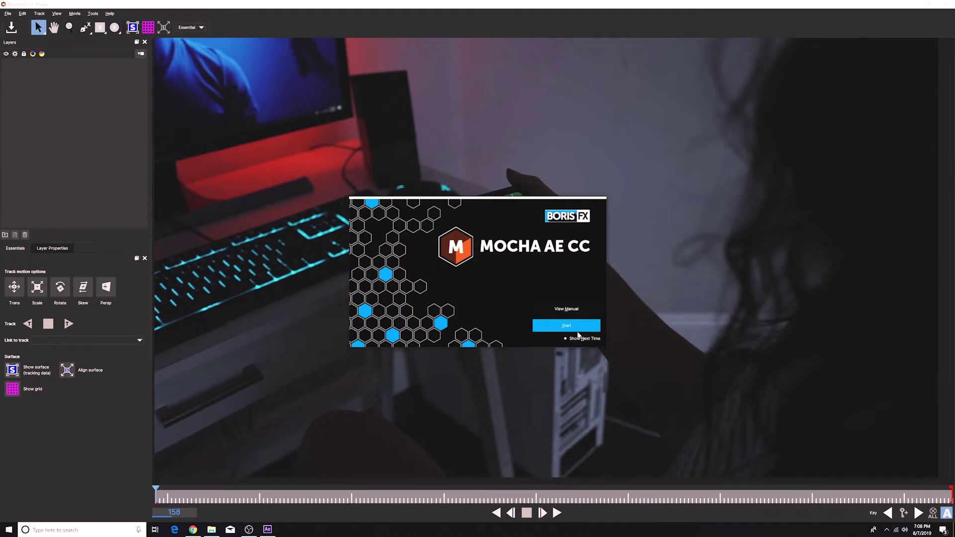
- Draw a closed X-spline shape around the phone screen's corners and edges
click(567, 325)
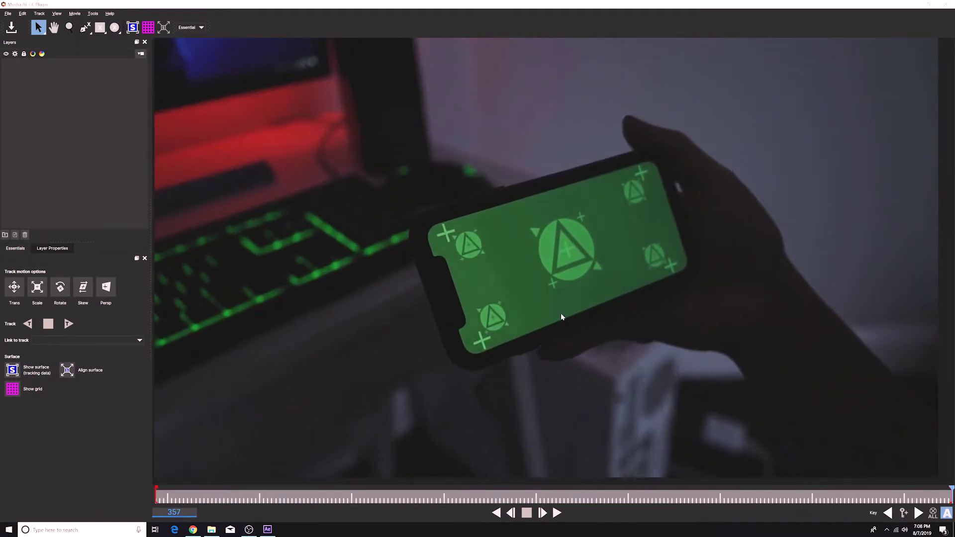
click(86, 27)
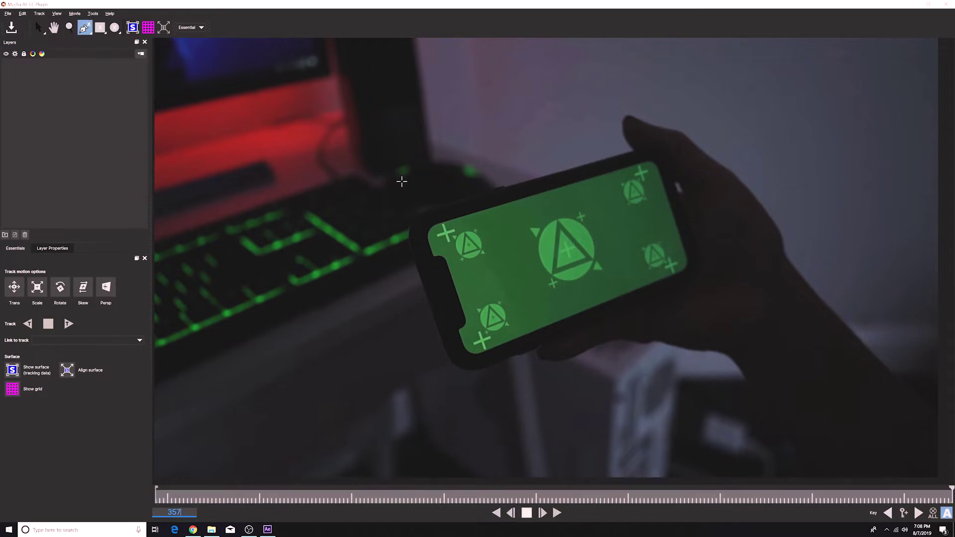
click(431, 236)
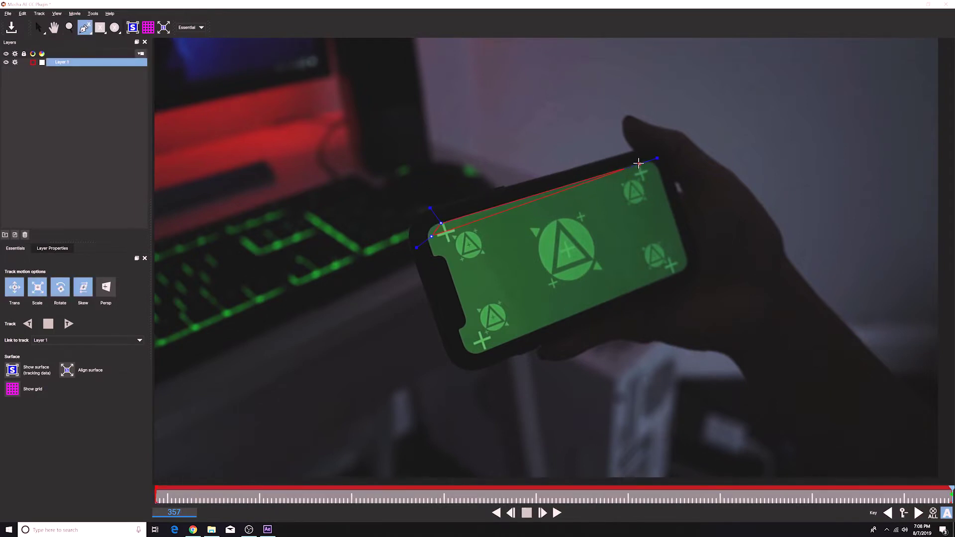
click(639, 163)
click(658, 172)
click(685, 262)
click(673, 274)
click(488, 348)
click(465, 349)
click(431, 236)
key(s)
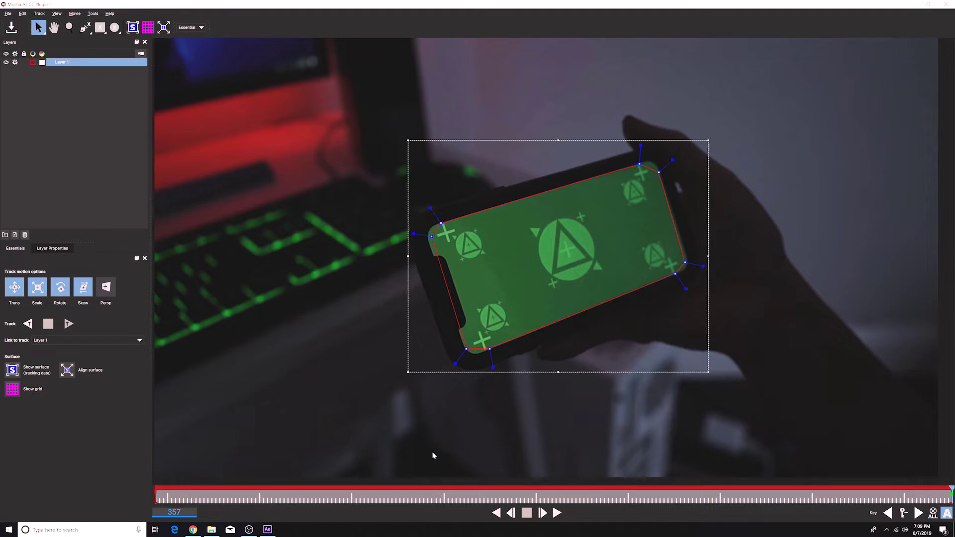
- Rename the layer to Screen Track and enable Persp in the track motion options
double_click(61, 63)
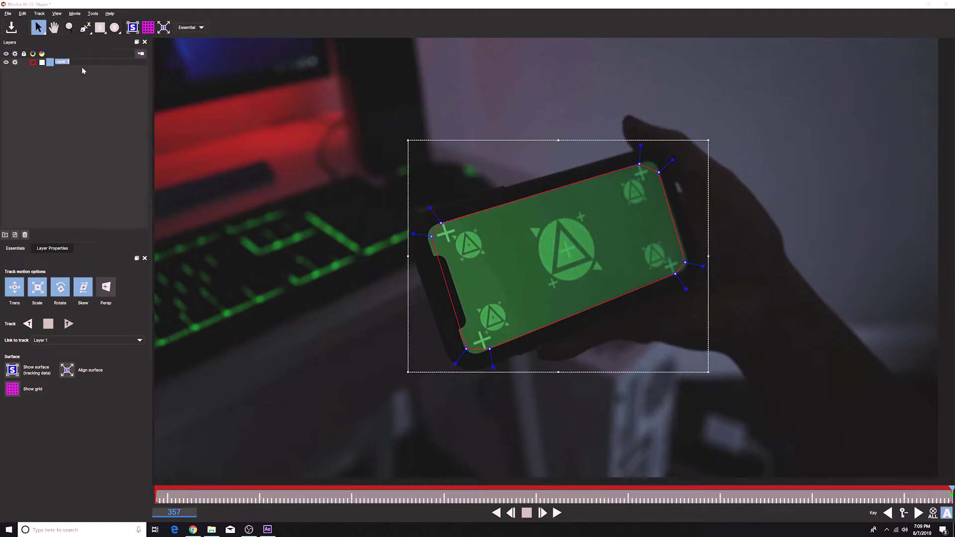
key(Return)
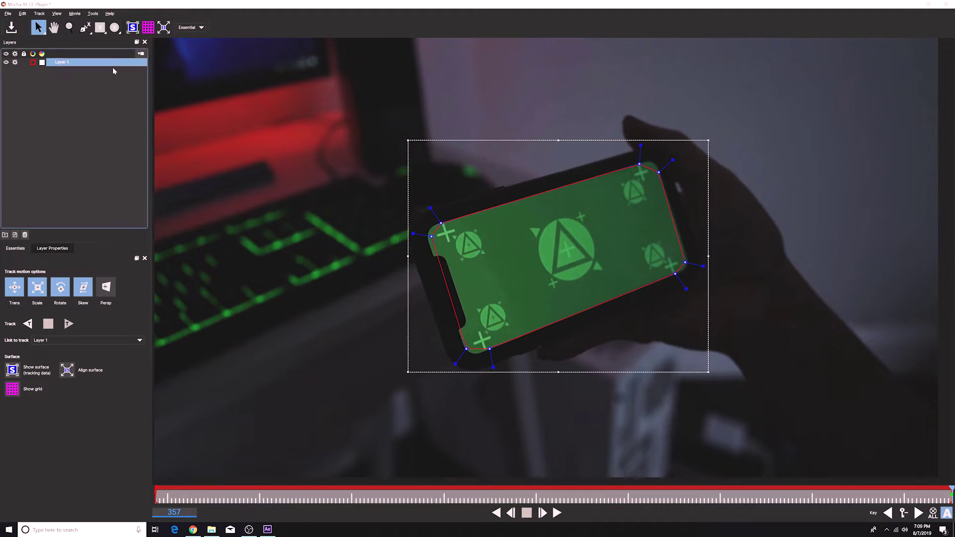
key(z)
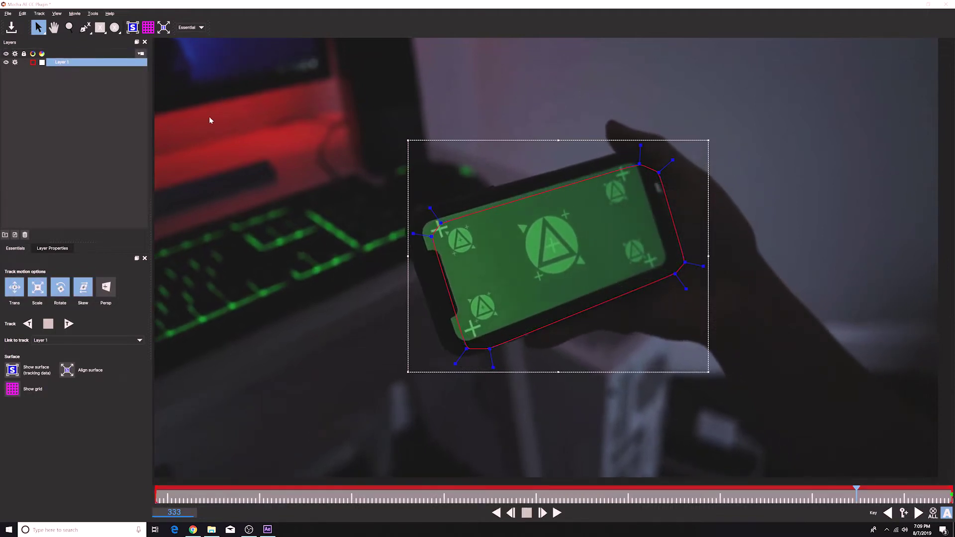
key(End)
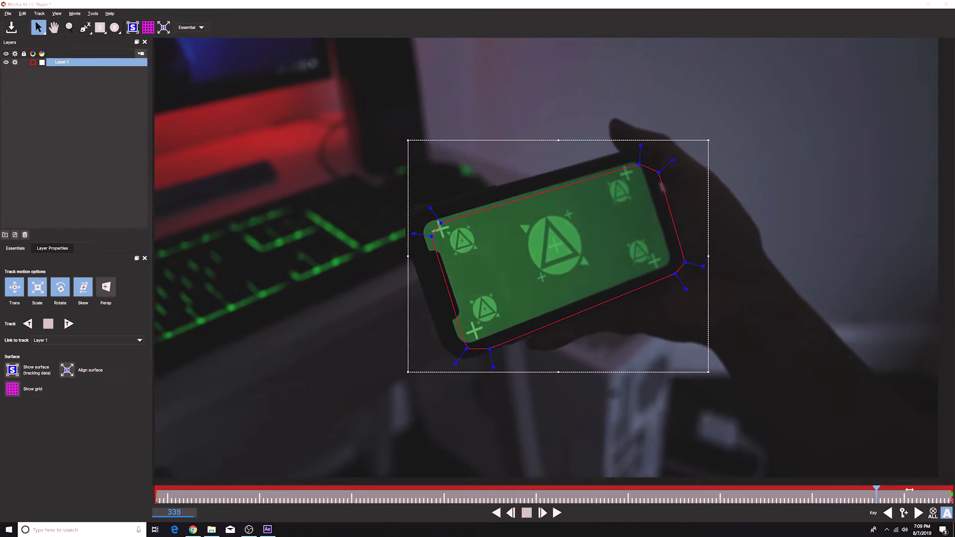
double_click(62, 61)
text(Screen Track)
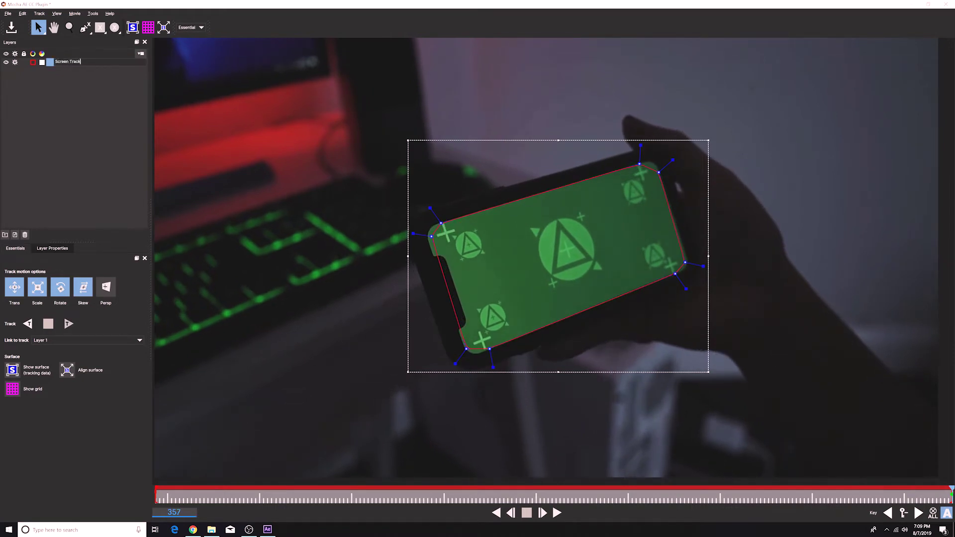
key(Return)
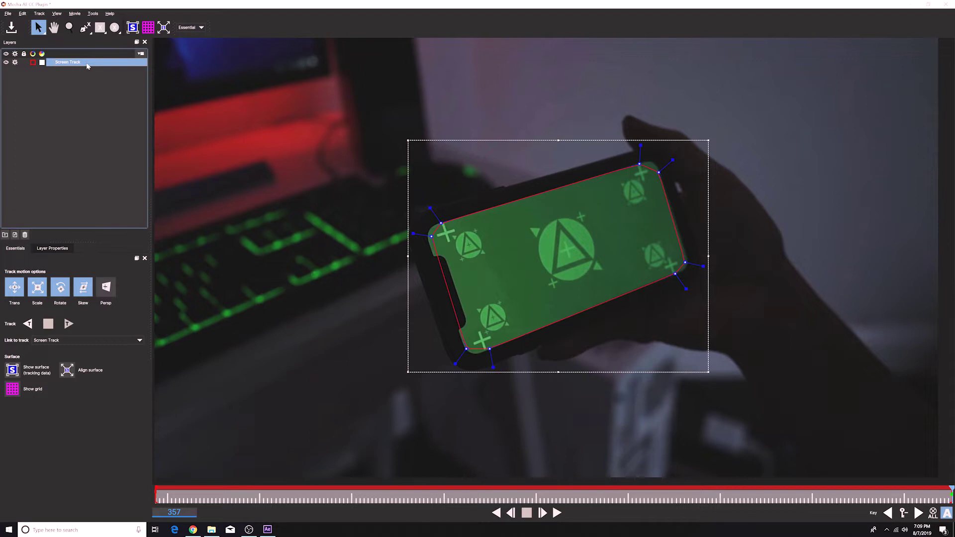
click(106, 287)
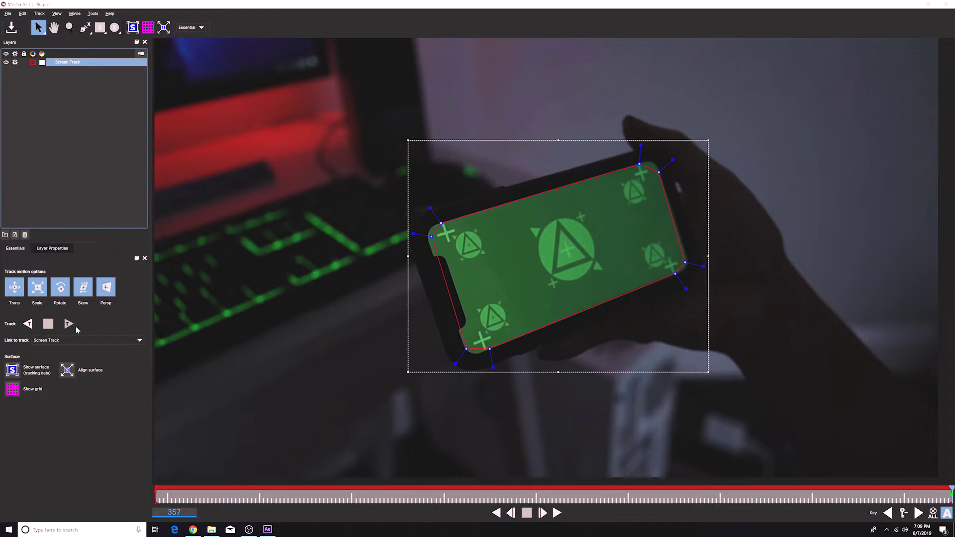
- Track the phone screen backward and scrub through the footage to verify the track
click(28, 324)
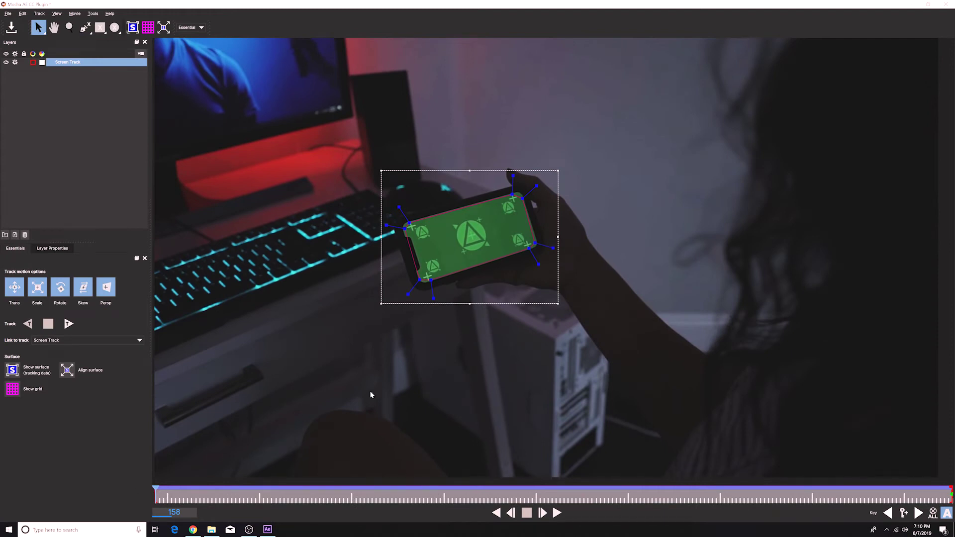
drag(155, 494, 423, 494)
drag(372, 535, 127, 513)
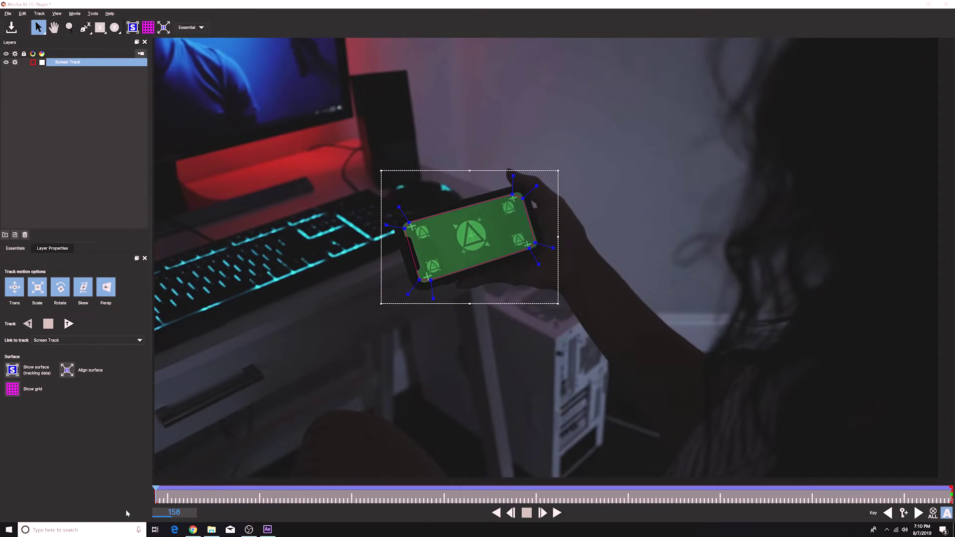
- Turn on Show Surface and pin its top-left, top-right, bottom-right and bottom-left corners to the screen
click(13, 370)
drag(418, 205, 400, 223)
drag(521, 202, 524, 187)
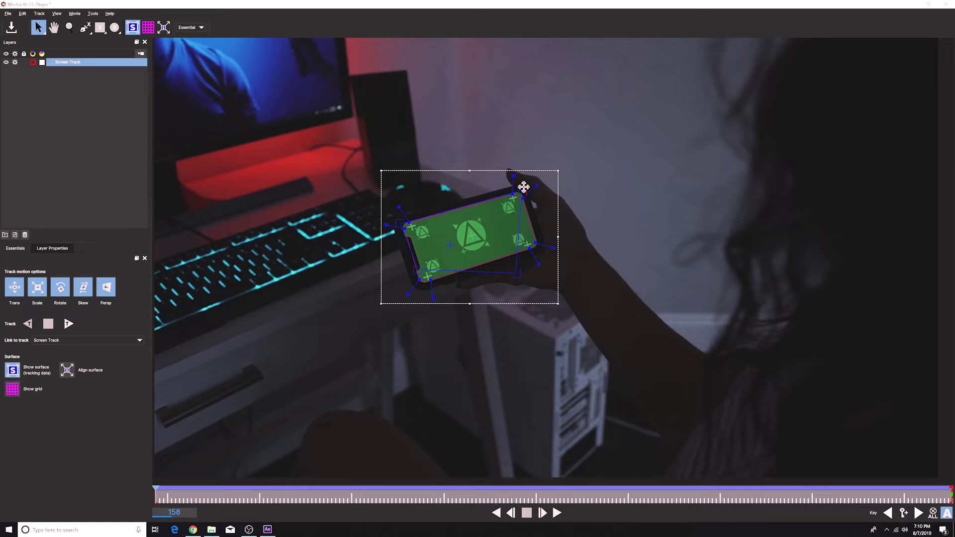
drag(518, 273, 541, 248)
drag(419, 268, 416, 286)
- Set the layer's Insert Clip to Logo in Layer Properties
click(49, 249)
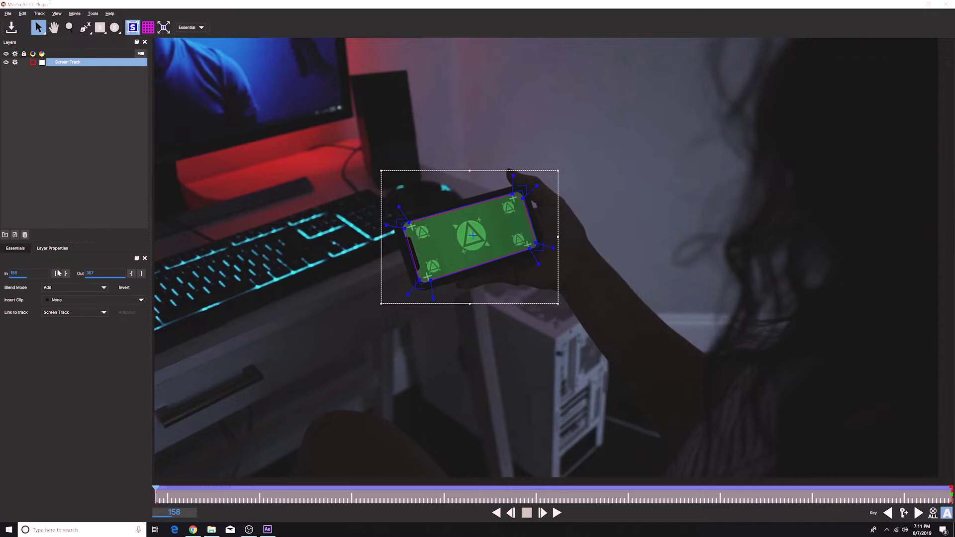
click(69, 303)
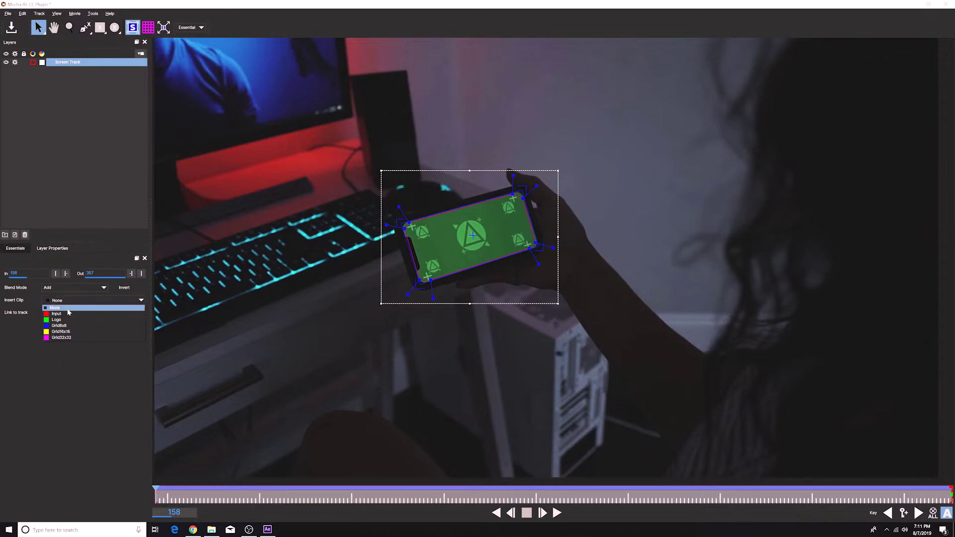
click(59, 321)
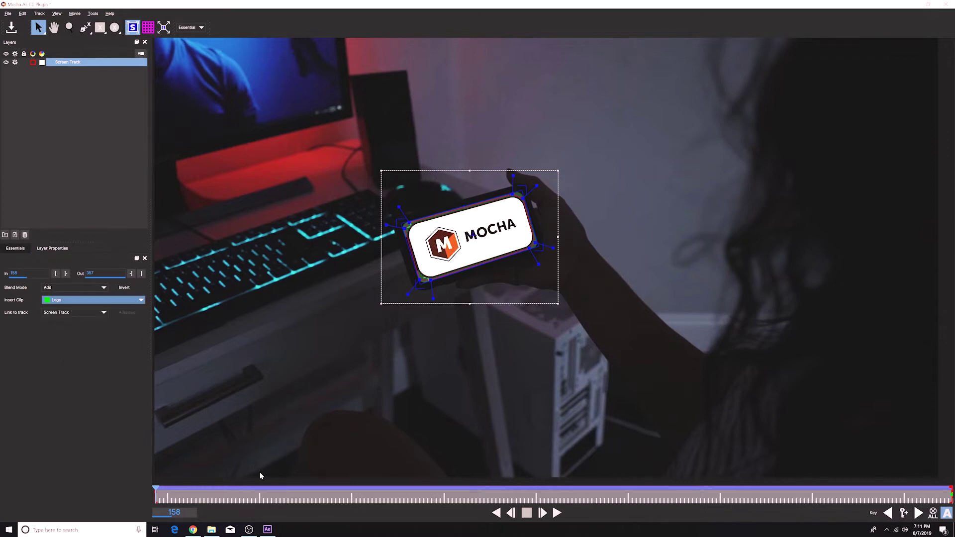
- Play back the logo insert, then save the Mocha project and close Mocha
click(557, 512)
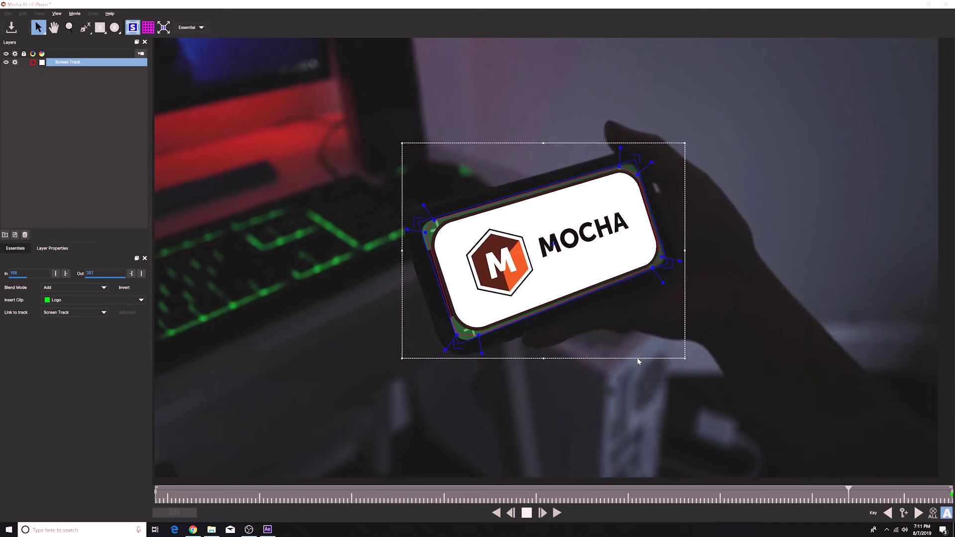
key(space)
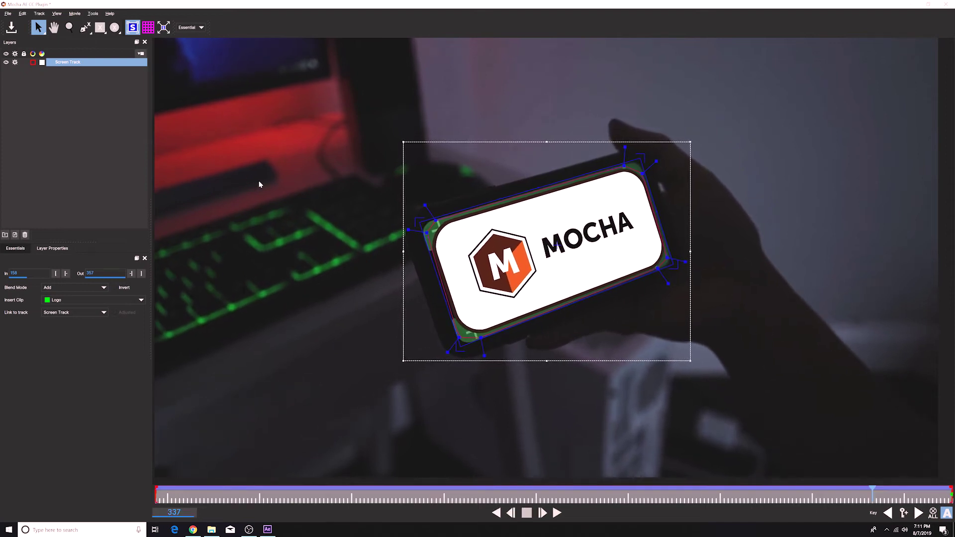
click(11, 28)
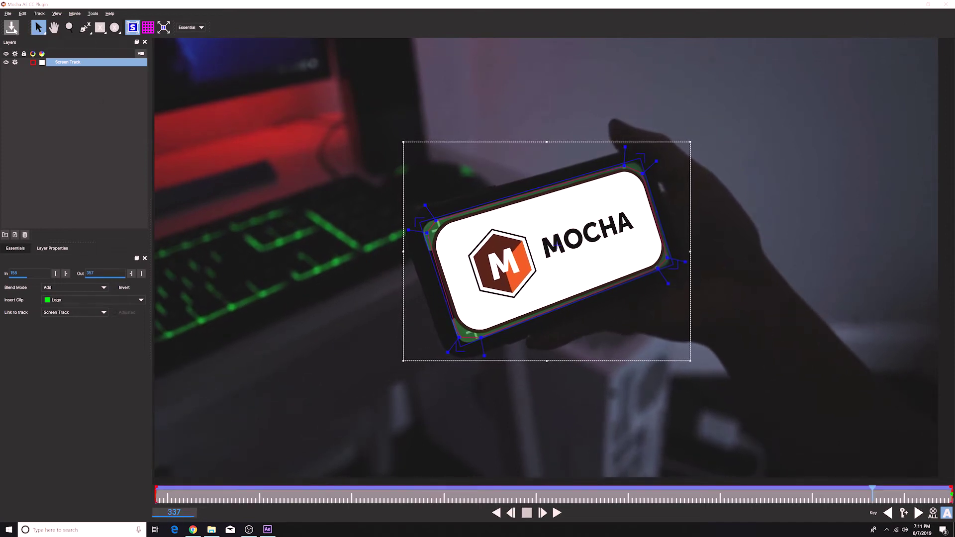
click(945, 4)
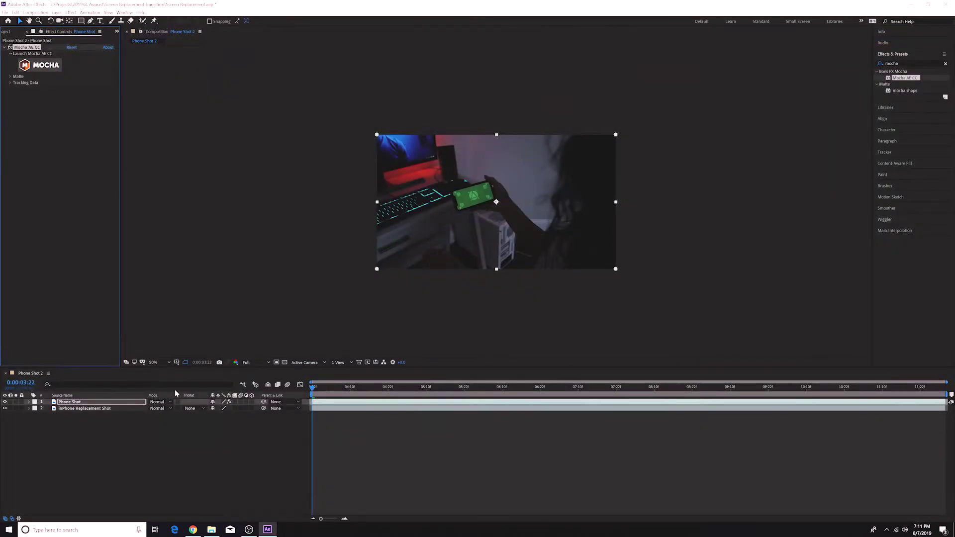
- Load the Screen Track data through Create Track Data and view the composition at 100%
click(10, 83)
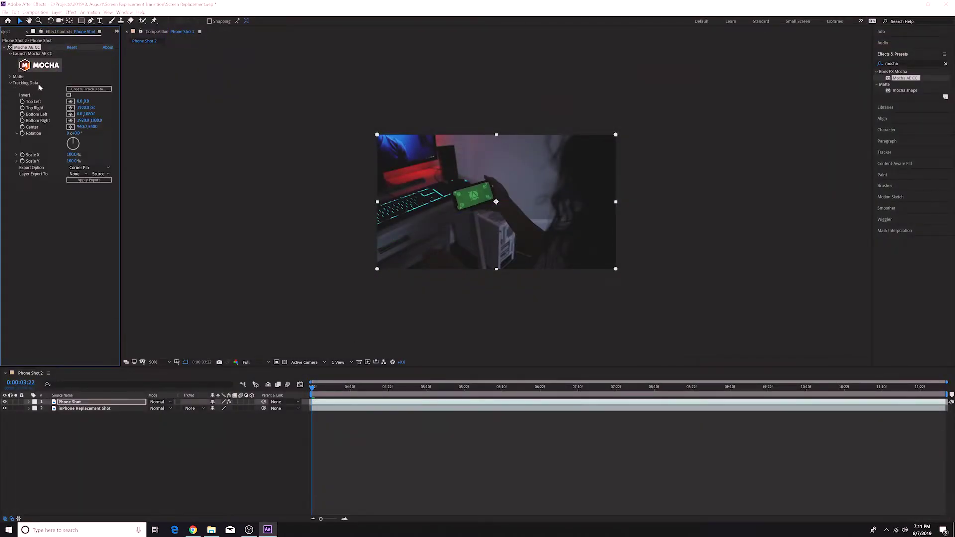
click(80, 90)
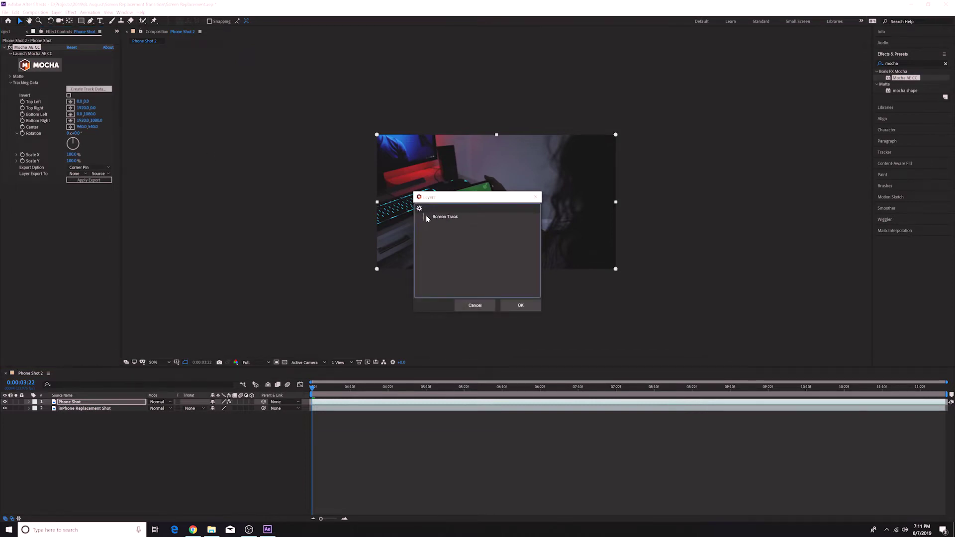
click(446, 218)
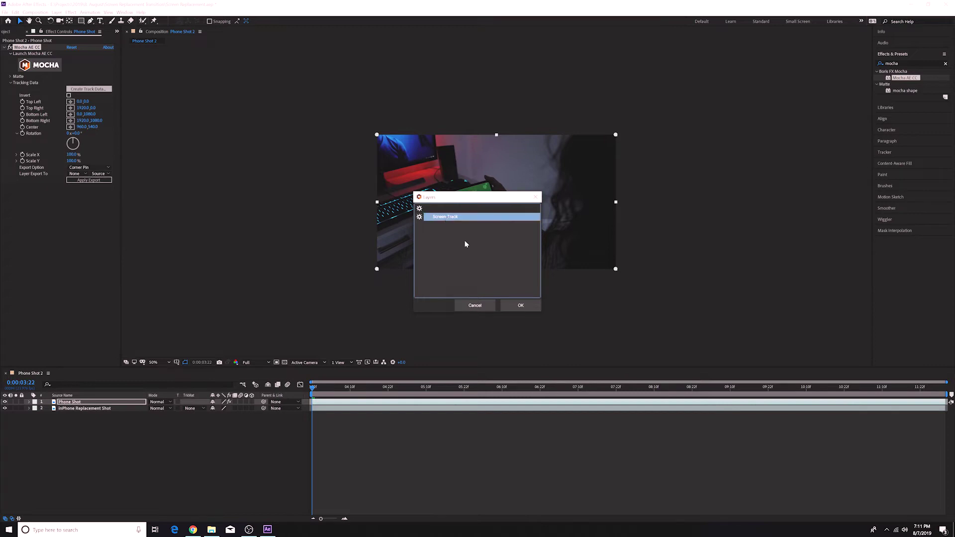
click(521, 305)
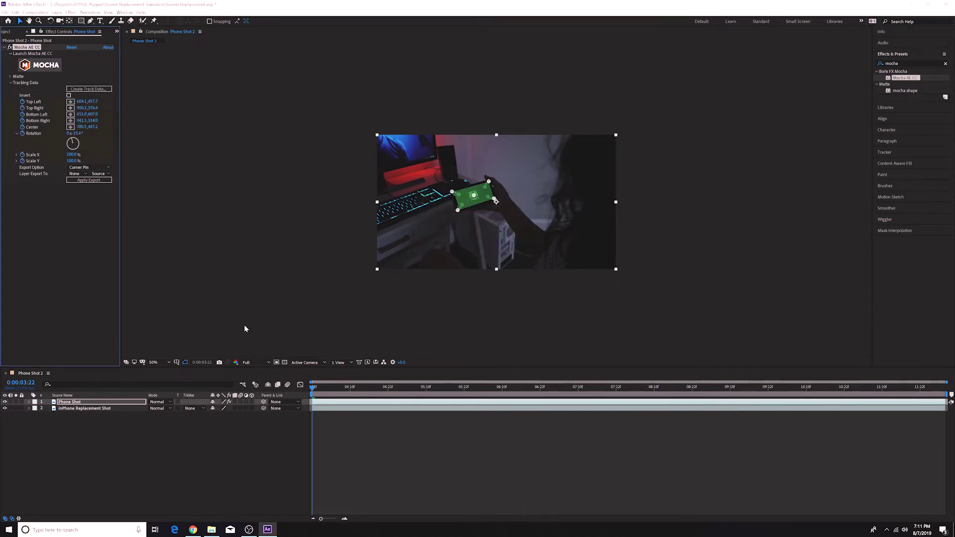
click(169, 362)
click(164, 443)
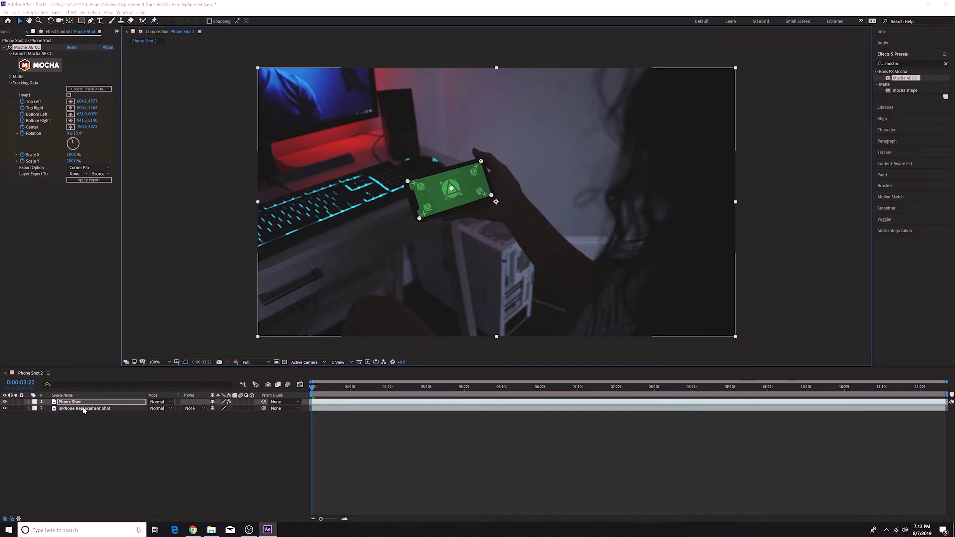
- Pre-compose the inPhone Replacement Shot layer into a new composition named 'Screen Transition'
right_click(83, 410)
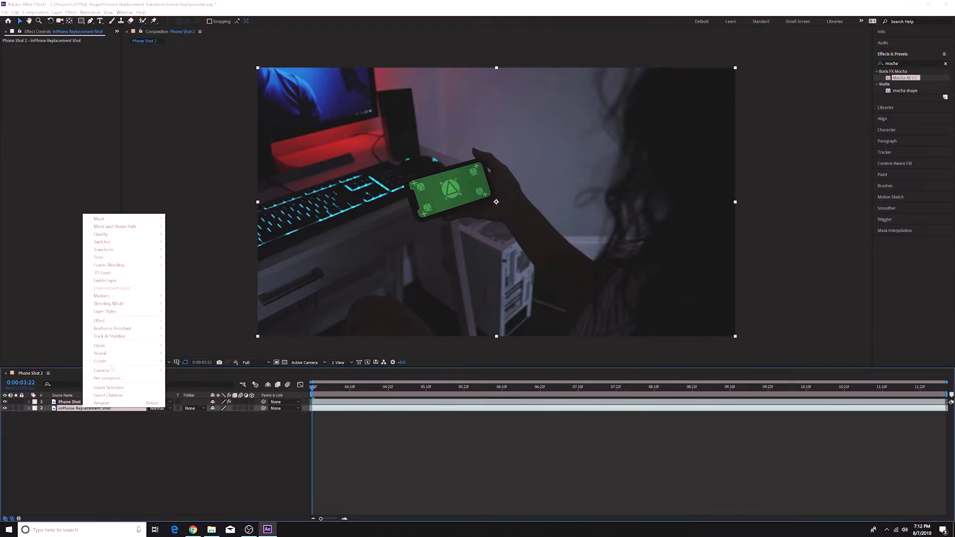
click(112, 380)
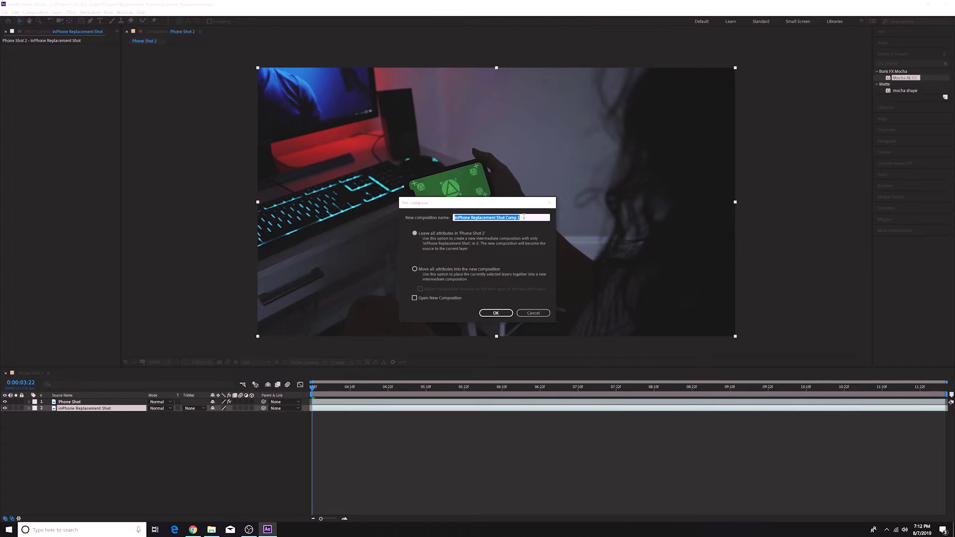
text(Screen Transition)
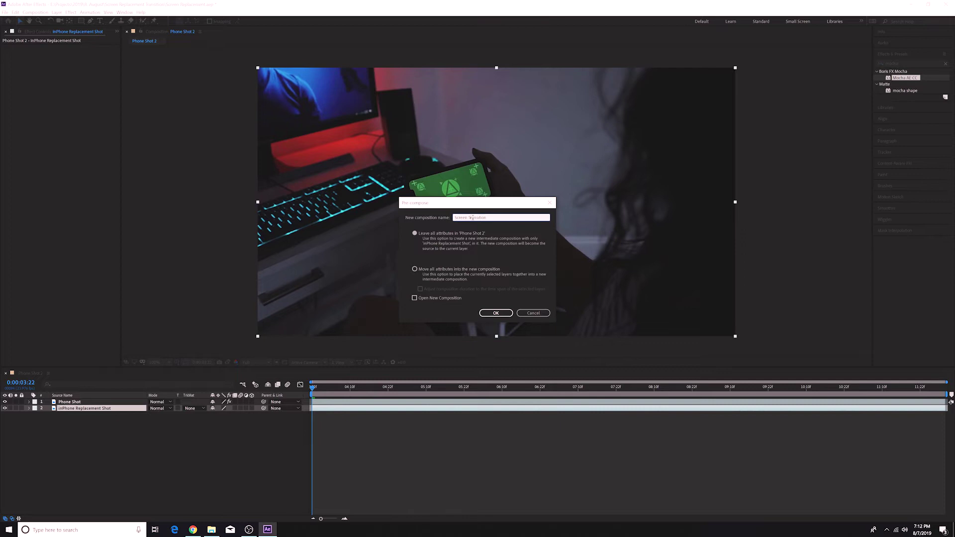
click(495, 313)
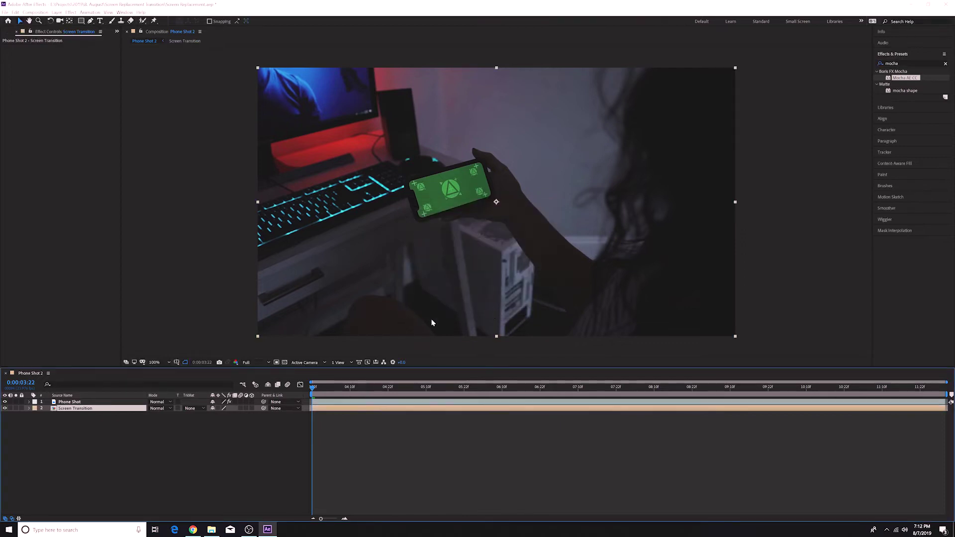
- Set Export Option to Corner Pin (Support Motion Blur), Layer Export To Screen Transition, and apply
click(70, 402)
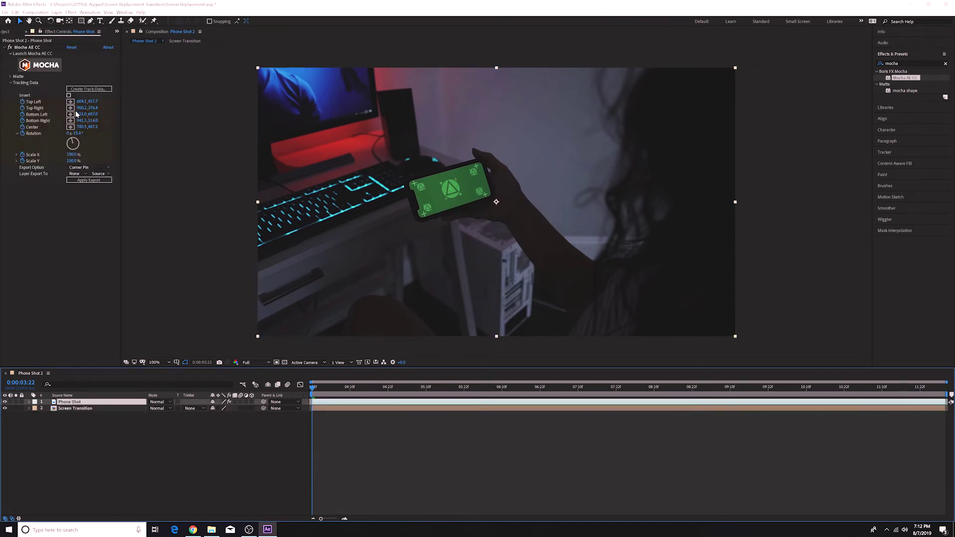
click(81, 170)
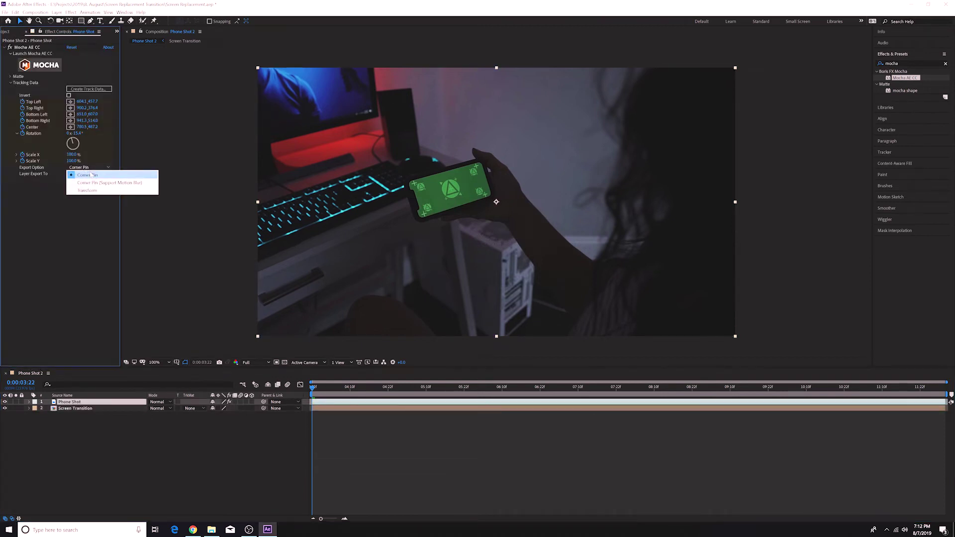
click(95, 183)
click(78, 174)
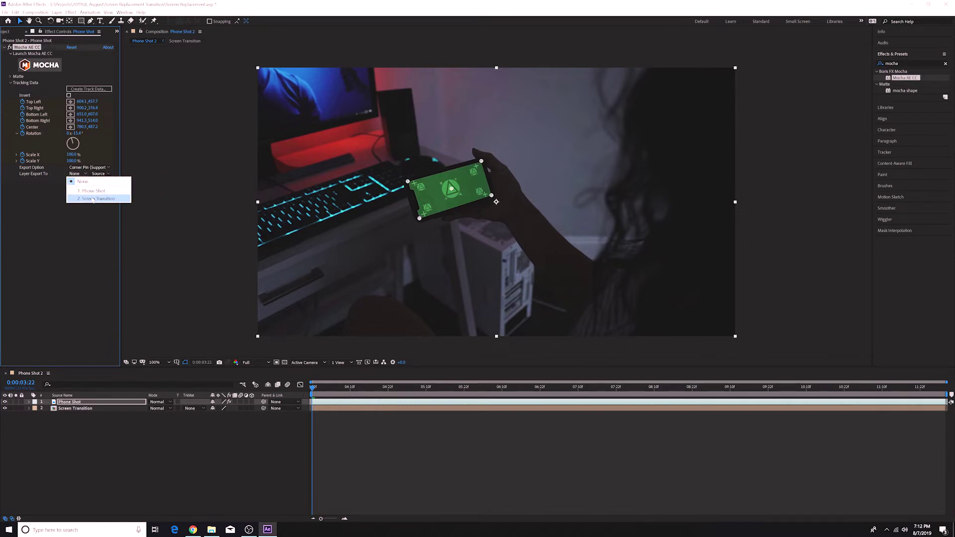
click(93, 199)
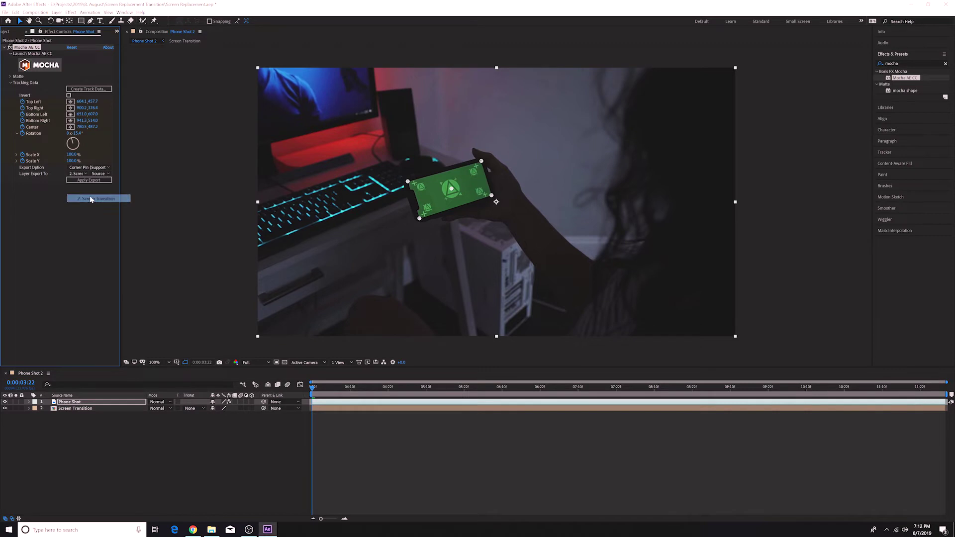
click(85, 182)
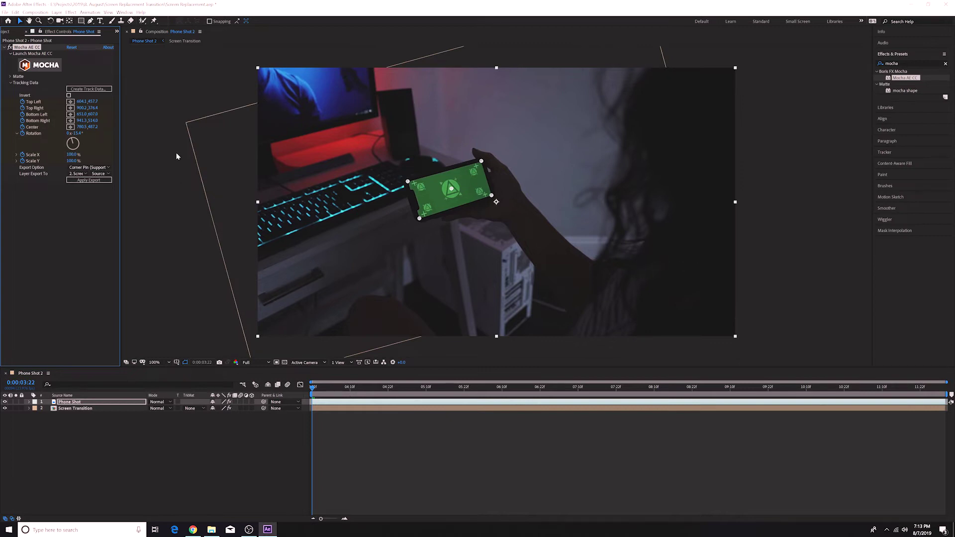
- Hide Phone Shot to preview the corner-pinned Screen Transition, then show and reselect Phone Shot
click(5, 402)
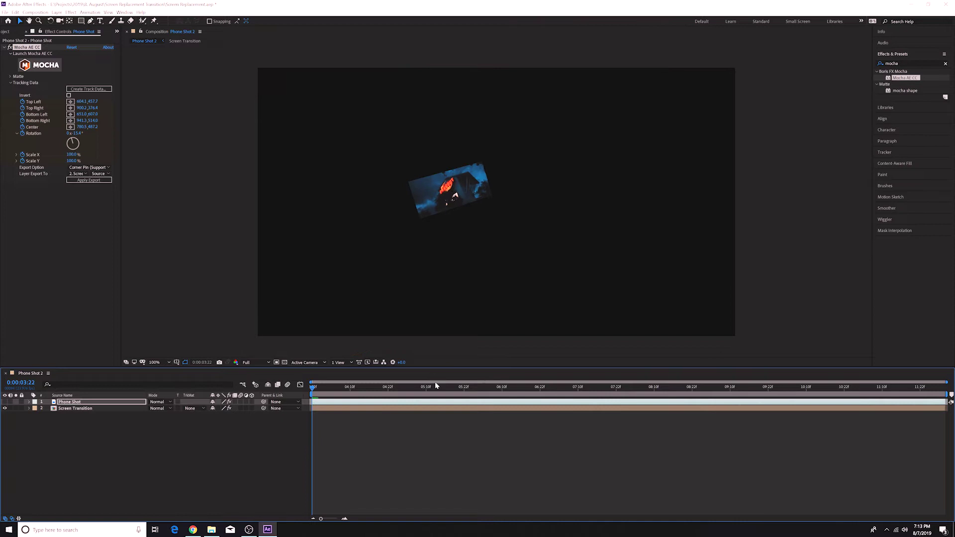
key(space)
key(space)
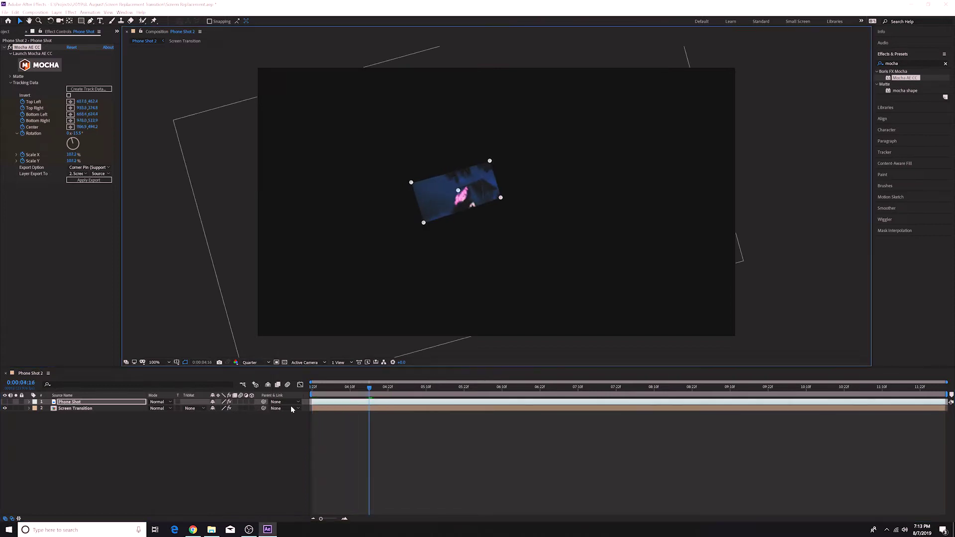
key(space)
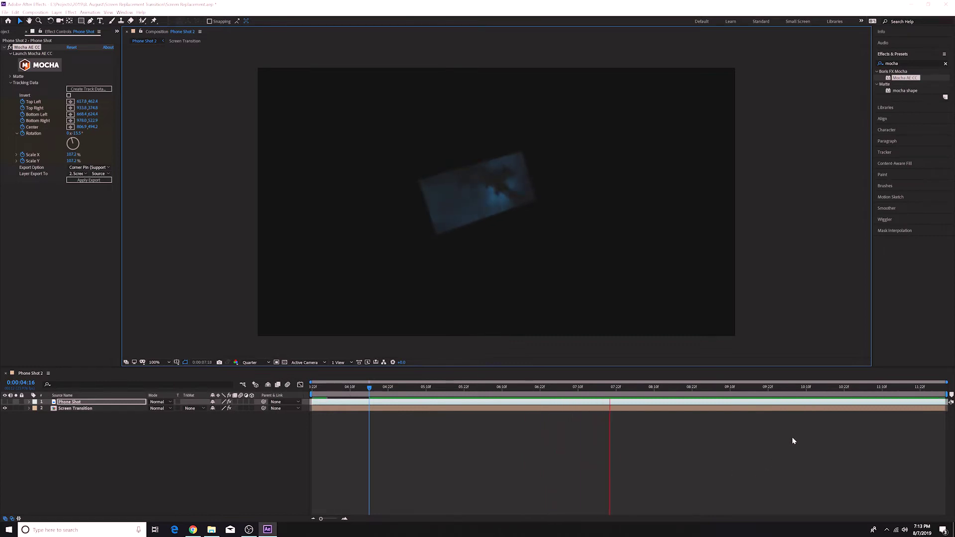
key(space)
drag(731, 387, 310, 386)
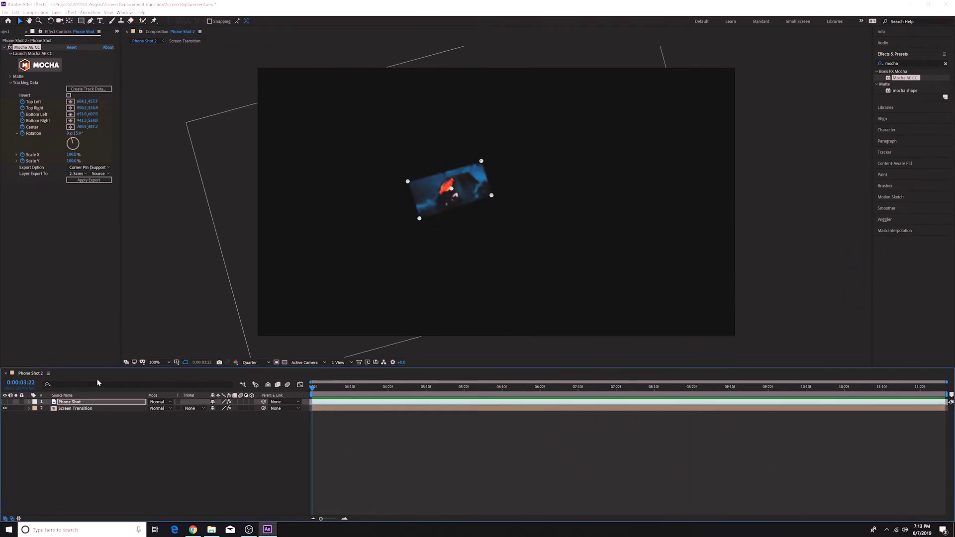
click(5, 402)
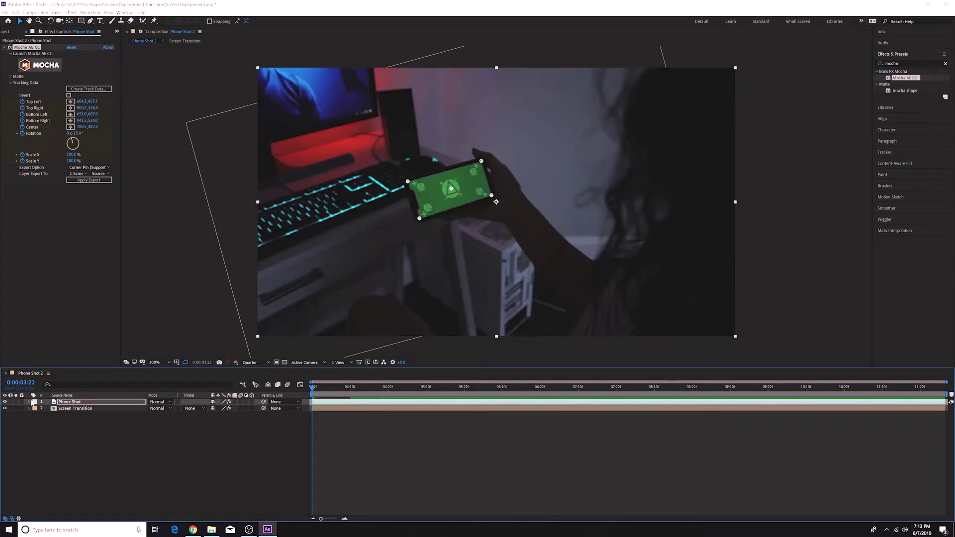
click(100, 402)
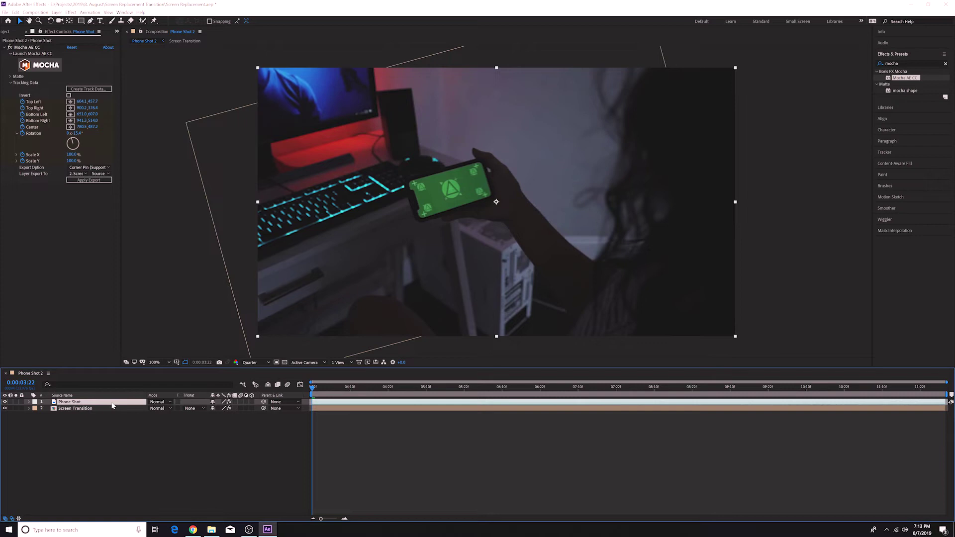
- Lower Phone Shot opacity to 50% and preview it over the tracked footage
key(t)
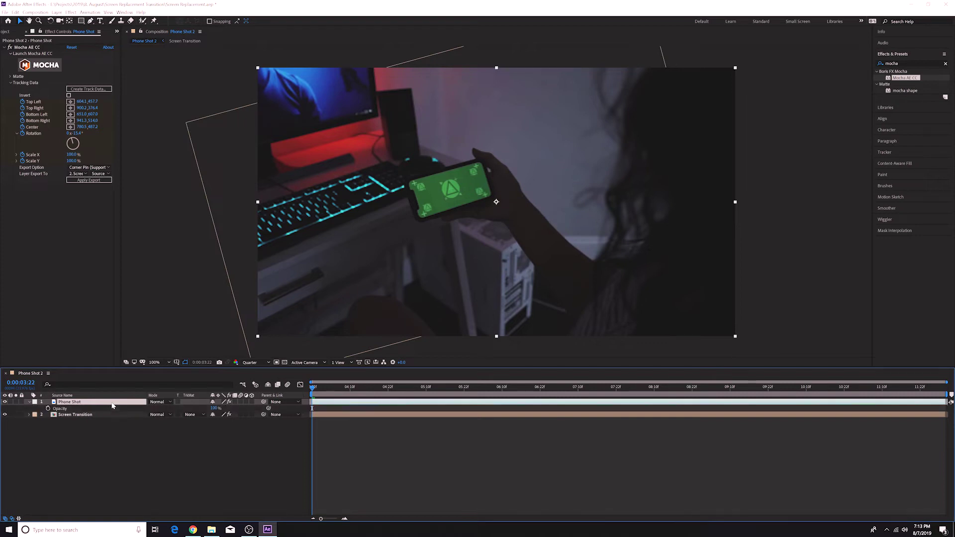
click(214, 408)
text(50)
key(Return)
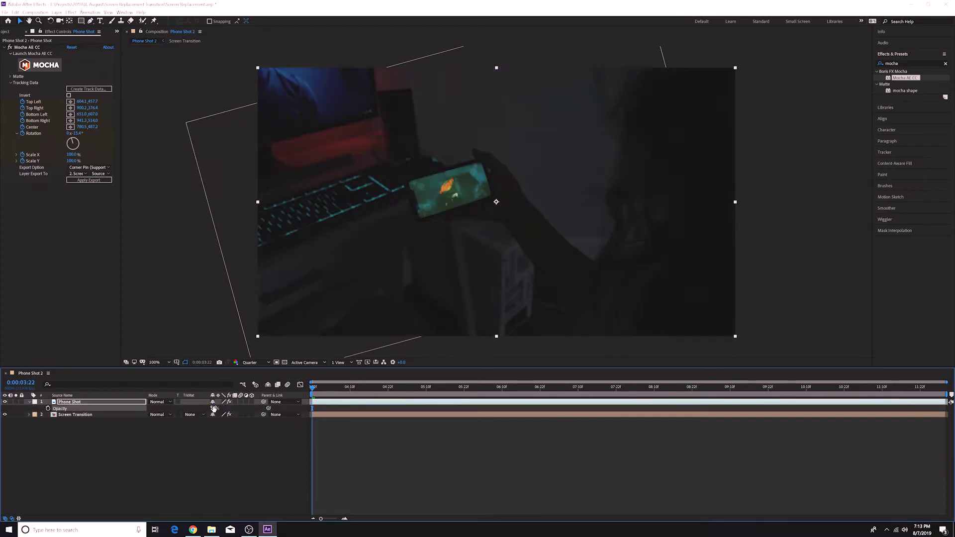
key(space)
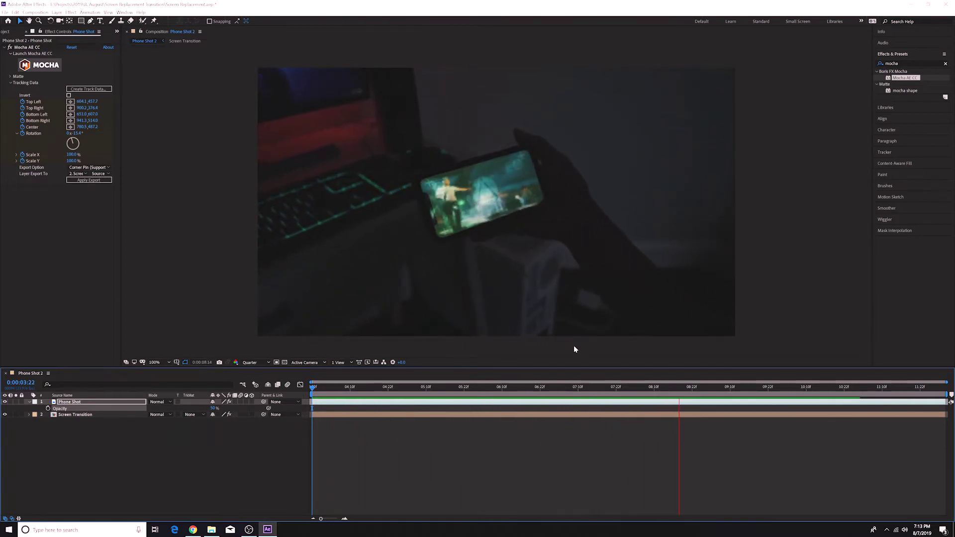
key(space)
- Return to the clip start and restore Phone Shot opacity to 100%
drag(729, 388, 313, 387)
click(212, 408)
text(100)
key(Return)
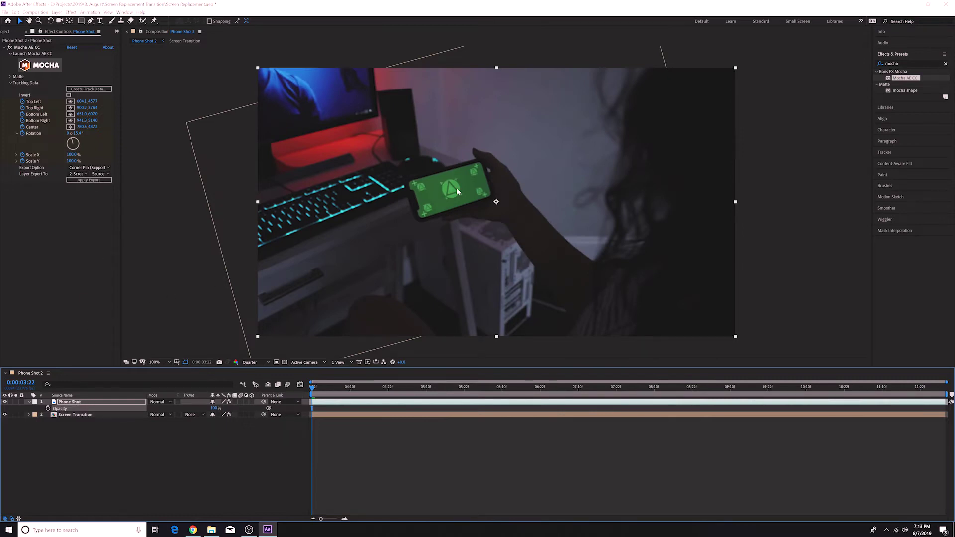
- Scrub between the clip start and about 0:00:08:01 to check the track
key(space)
drag(405, 392, 638, 386)
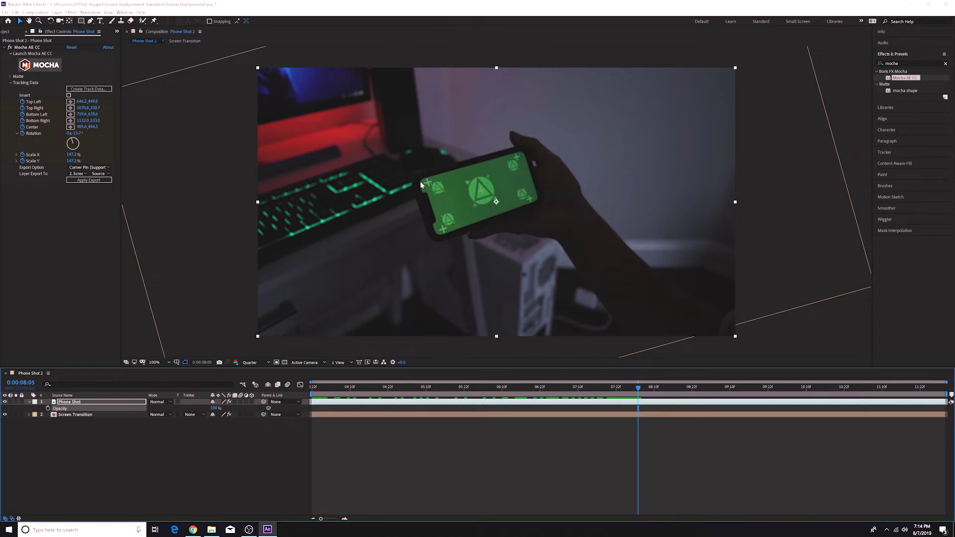
drag(641, 387, 317, 388)
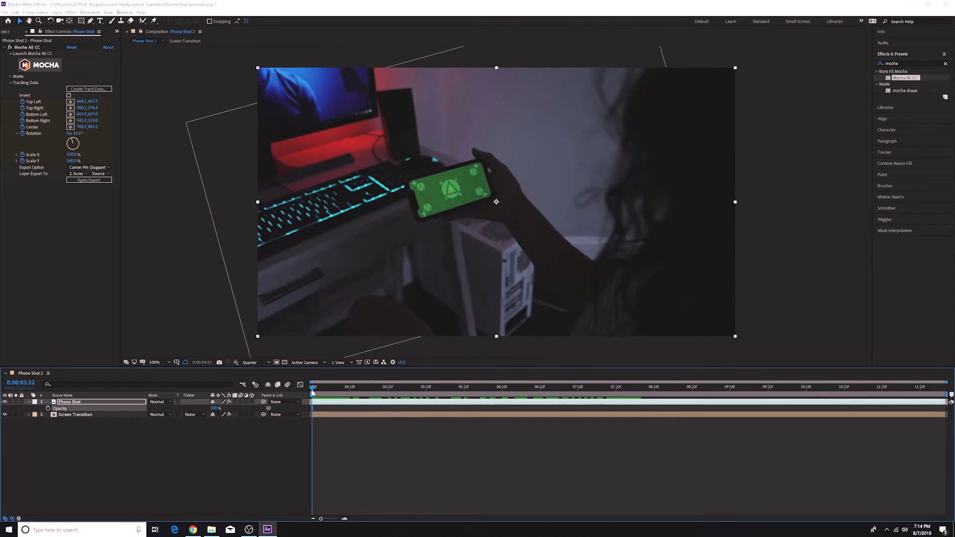
key(Page_Down)
drag(331, 388, 313, 369)
click(902, 63)
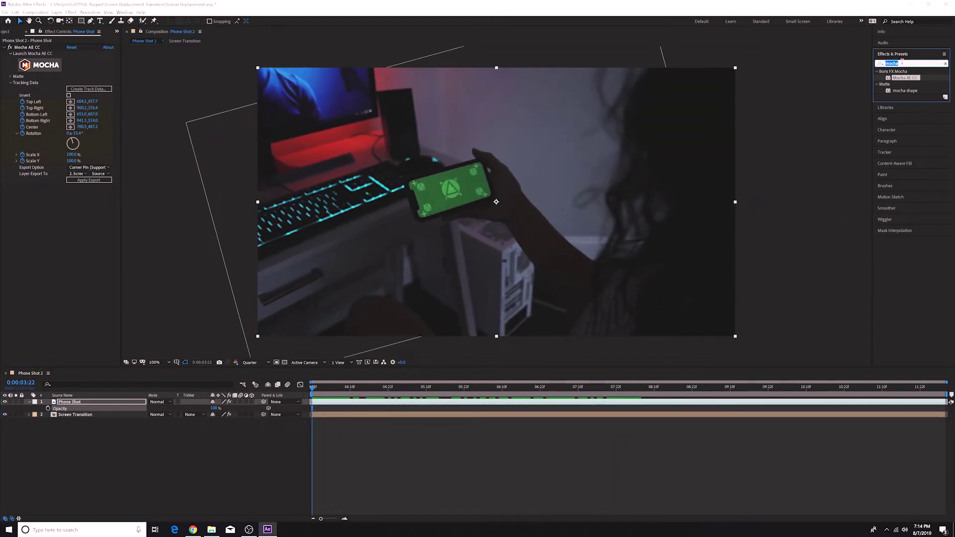
- Search 'keyli' and apply the Keylight + Key Cleaner + Advanced Spill Suppressor preset to Phone Shot
text(keylight)
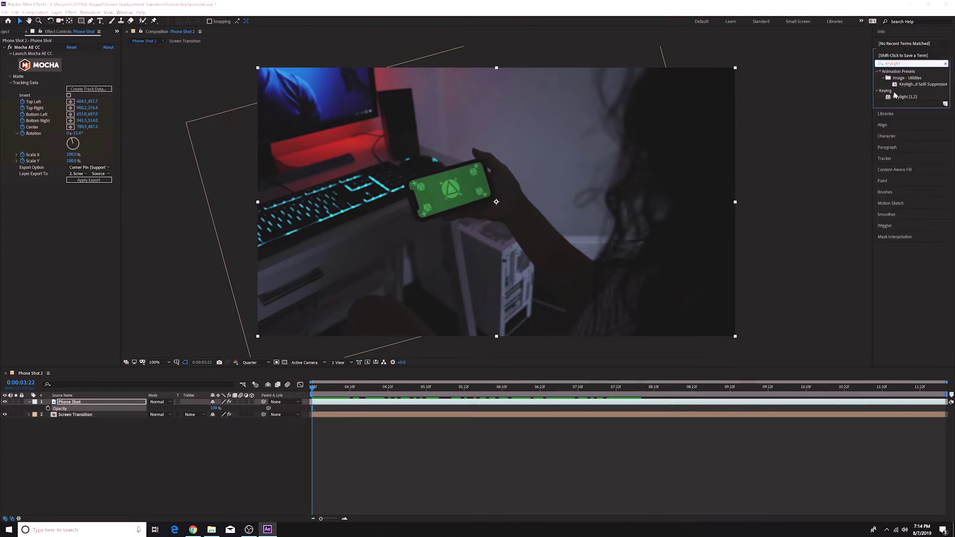
drag(873, 80, 825, 82)
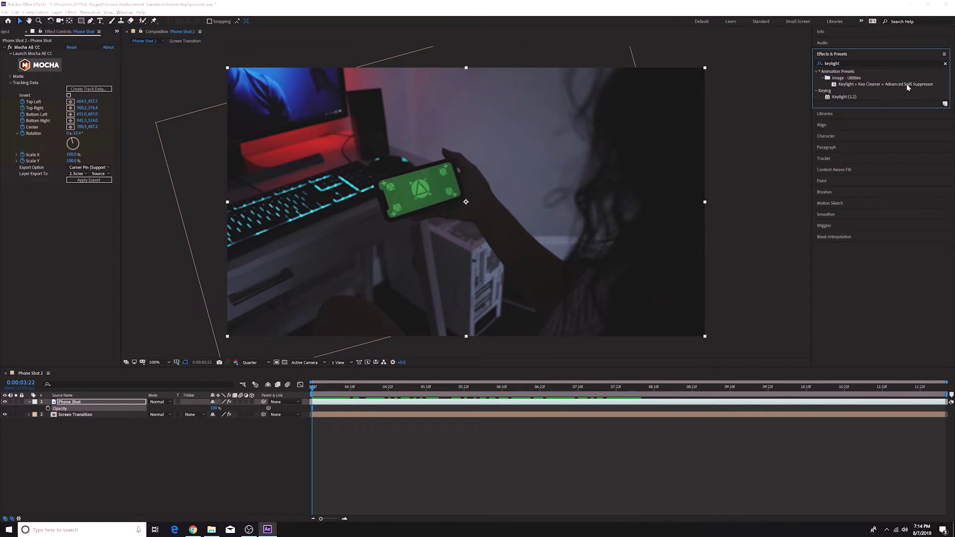
drag(890, 85, 90, 404)
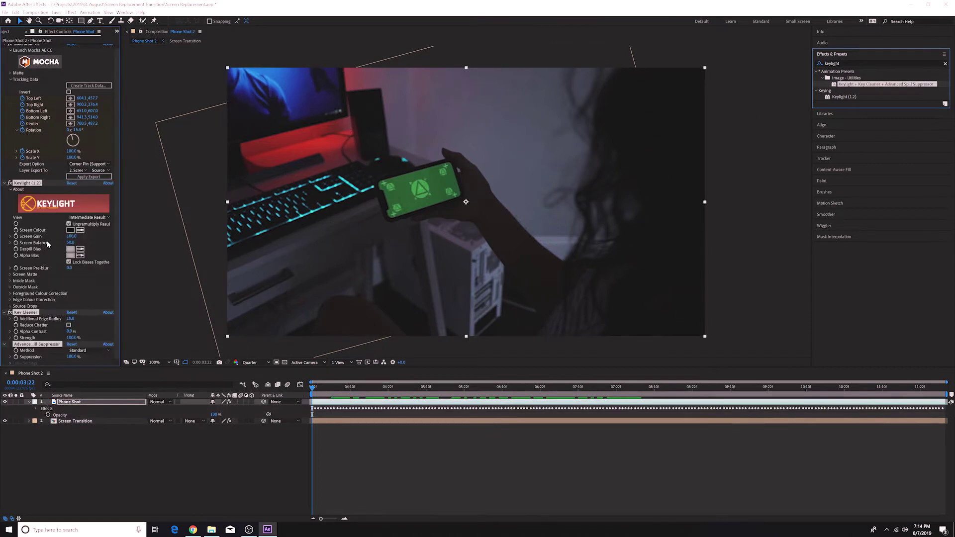
- Sample the phone's green screen as Keylight's Screen Colour and zoom the viewer to 200%
click(5, 45)
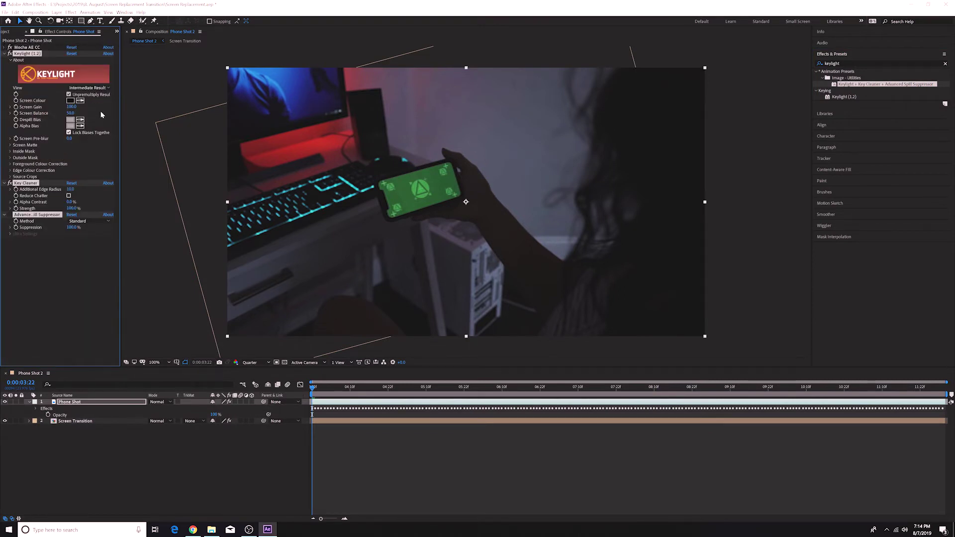
click(81, 102)
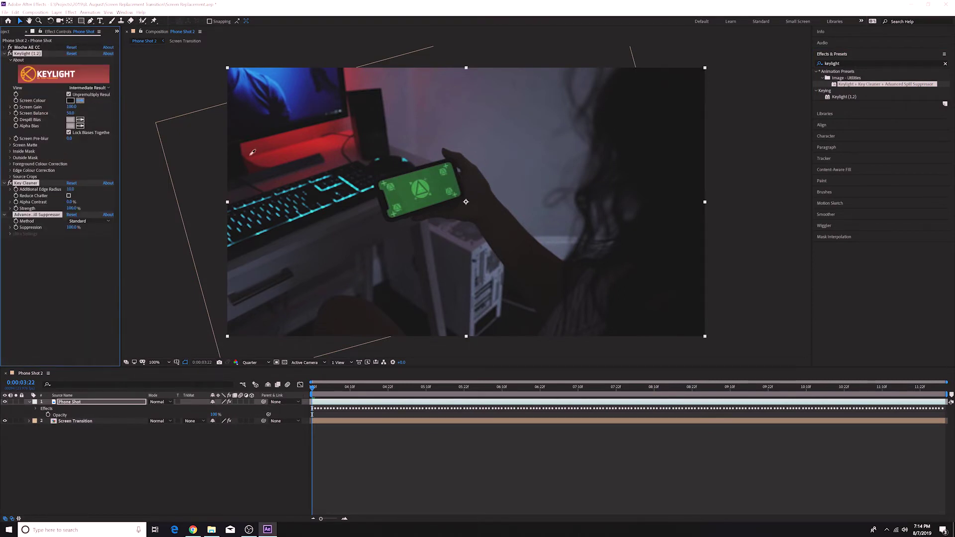
click(405, 185)
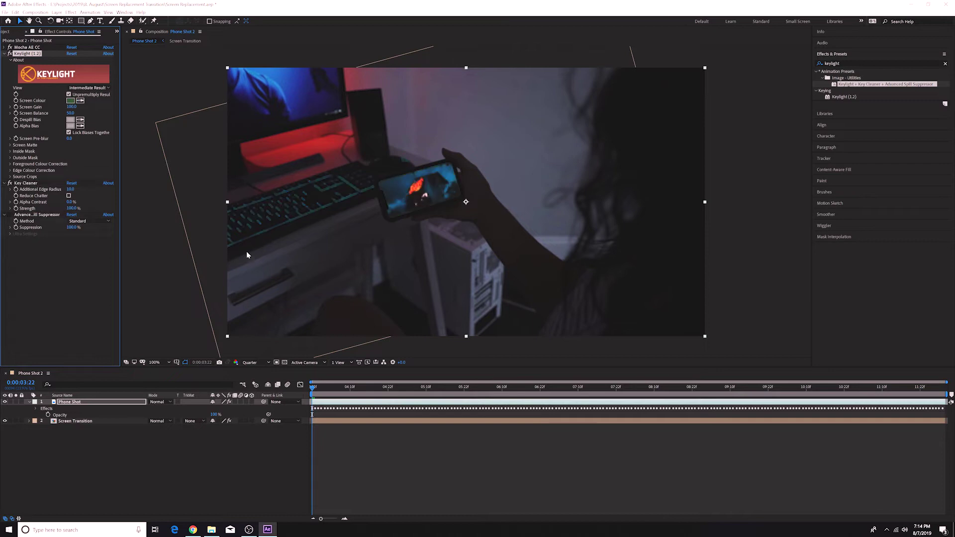
click(168, 362)
click(190, 437)
drag(299, 265, 439, 247)
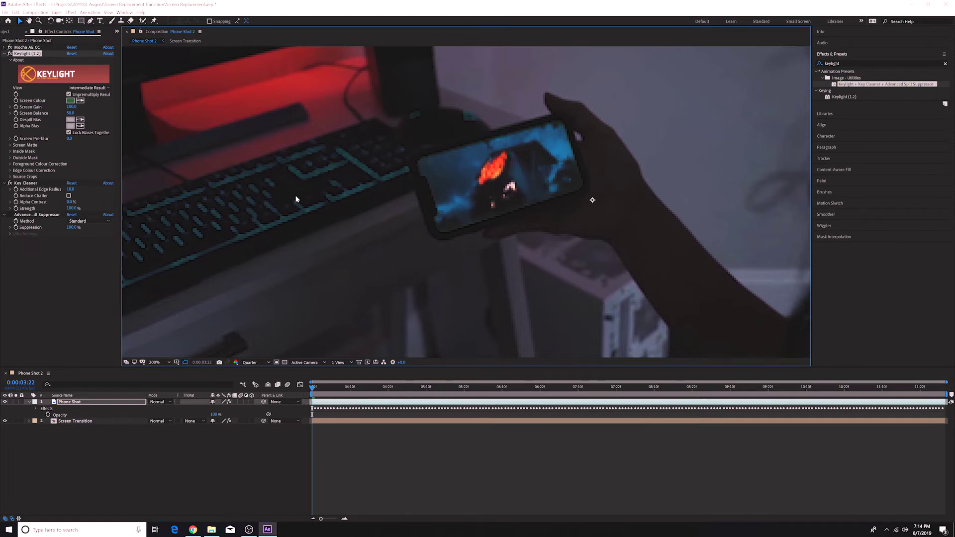
- Expand Screen Gain and Screen Matte and raise Screen Gain above 100
click(10, 107)
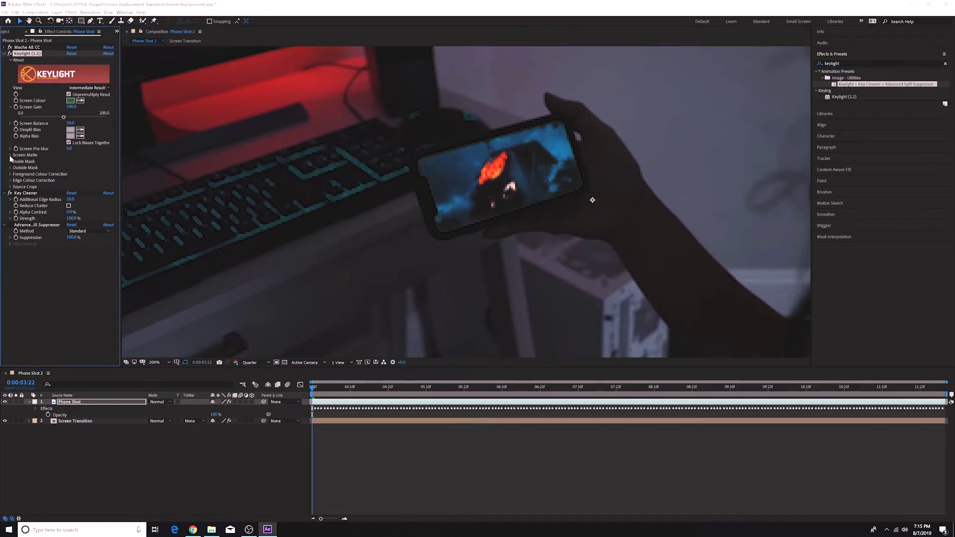
click(10, 155)
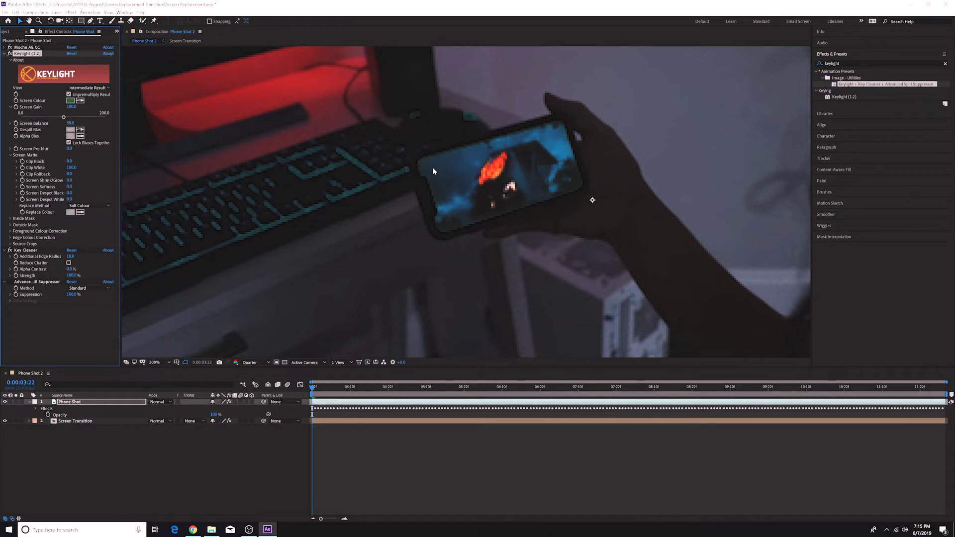
drag(64, 119, 67, 118)
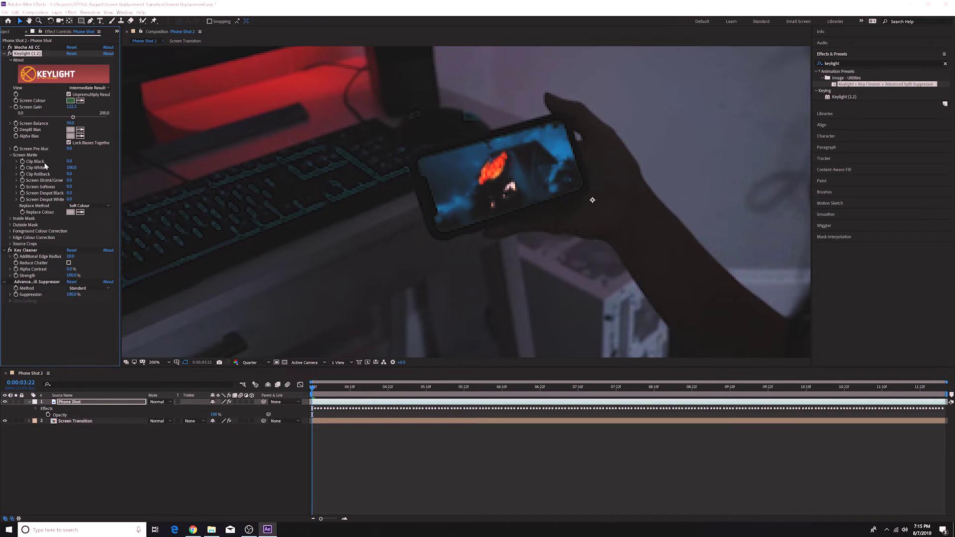
click(89, 89)
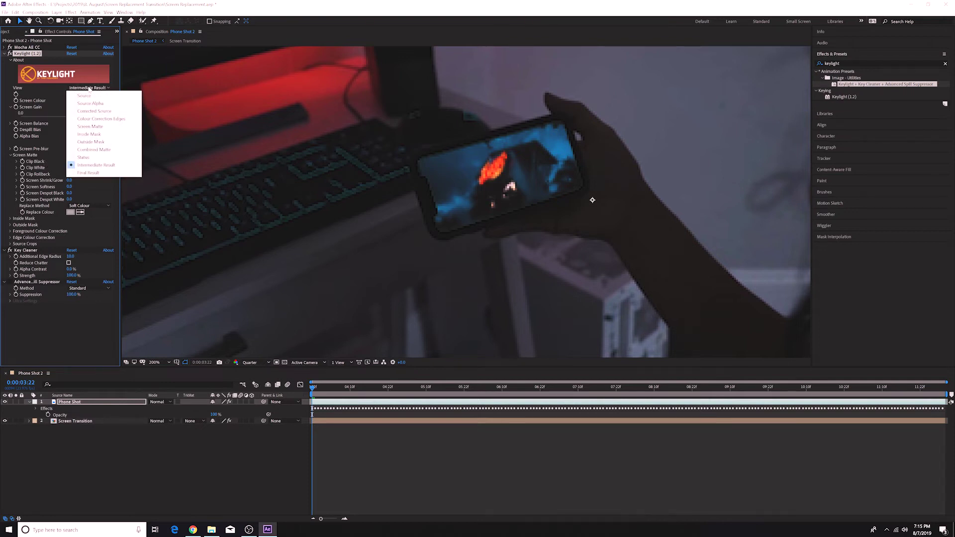
- Show Keylight's Screen Matte view with the viewer at Full resolution
click(92, 128)
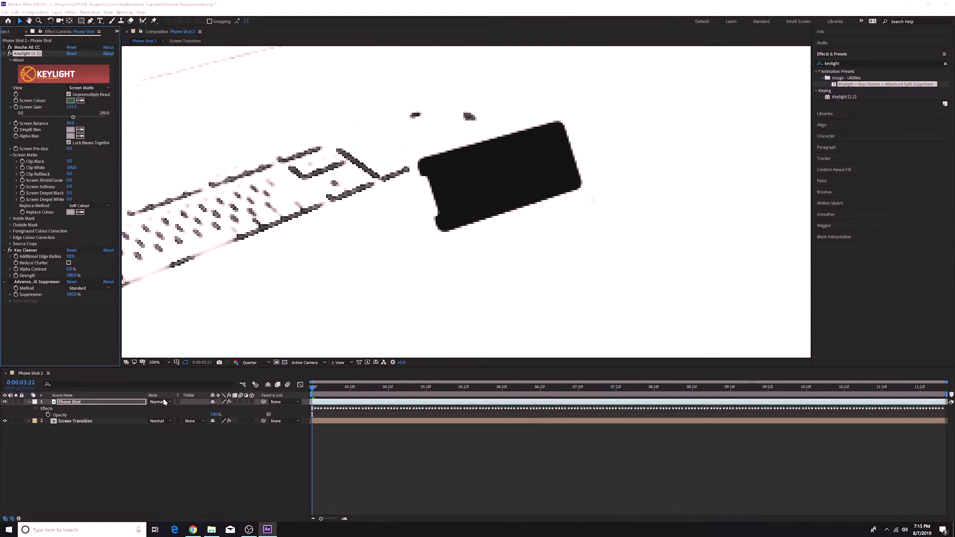
click(255, 362)
click(252, 381)
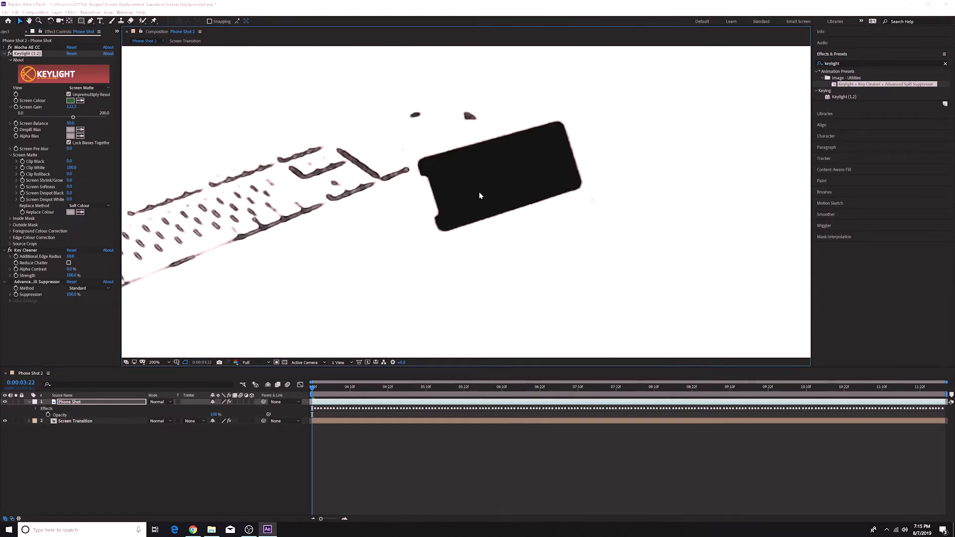
- Set Clip Black to 29, lower Clip White and set Screen Softness to 0.5
drag(68, 165, 78, 161)
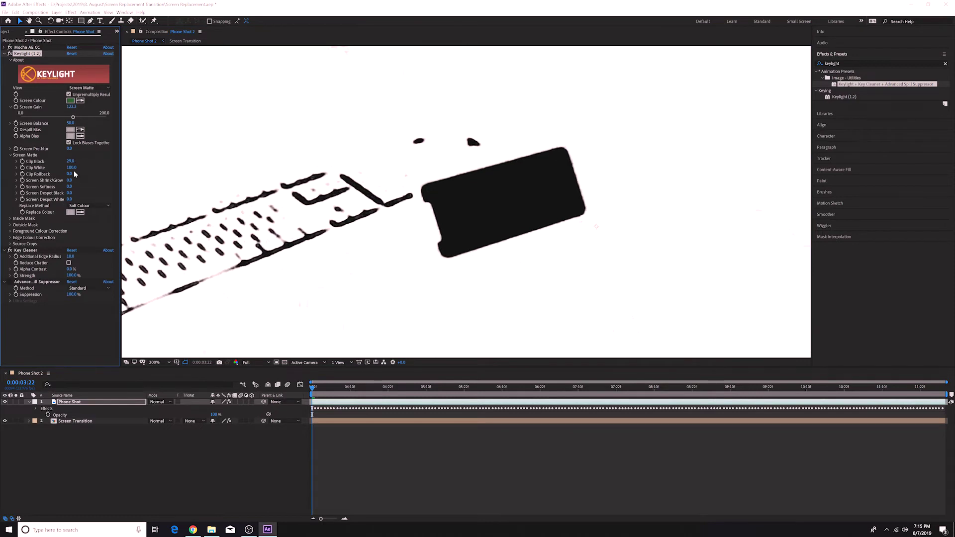
drag(72, 167, 66, 168)
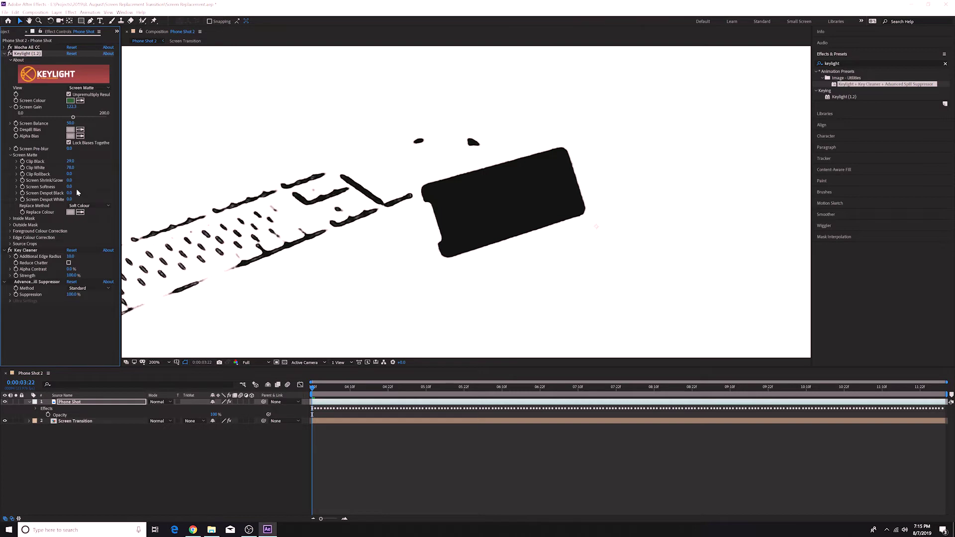
click(69, 186)
key(Return)
- Enable Key Cleaner's Reduce Chatter and return Keylight's view to Intermediate Result
click(28, 251)
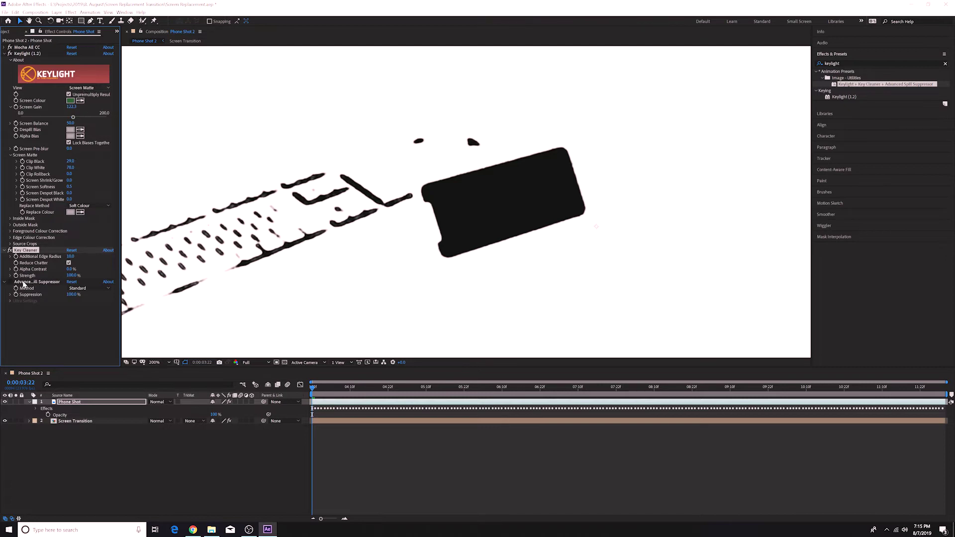
click(82, 88)
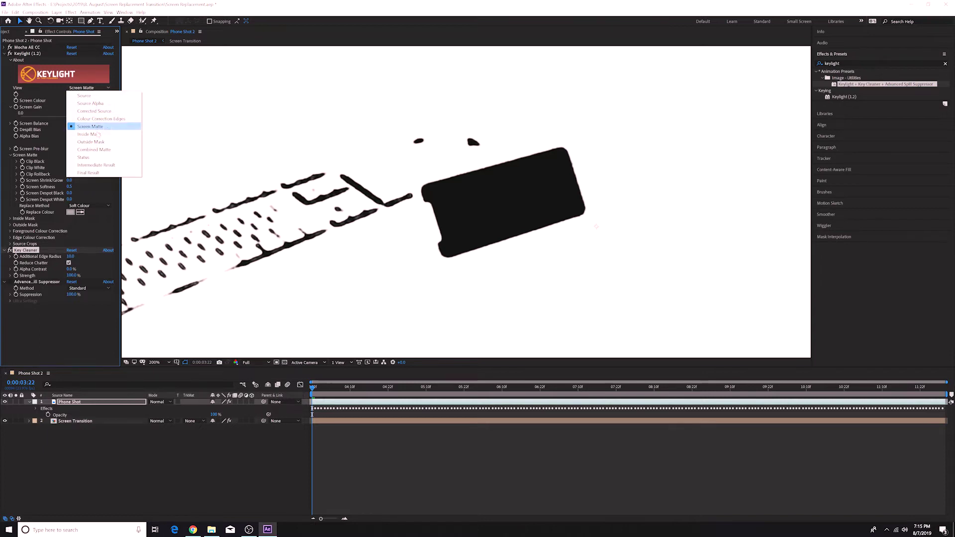
click(95, 165)
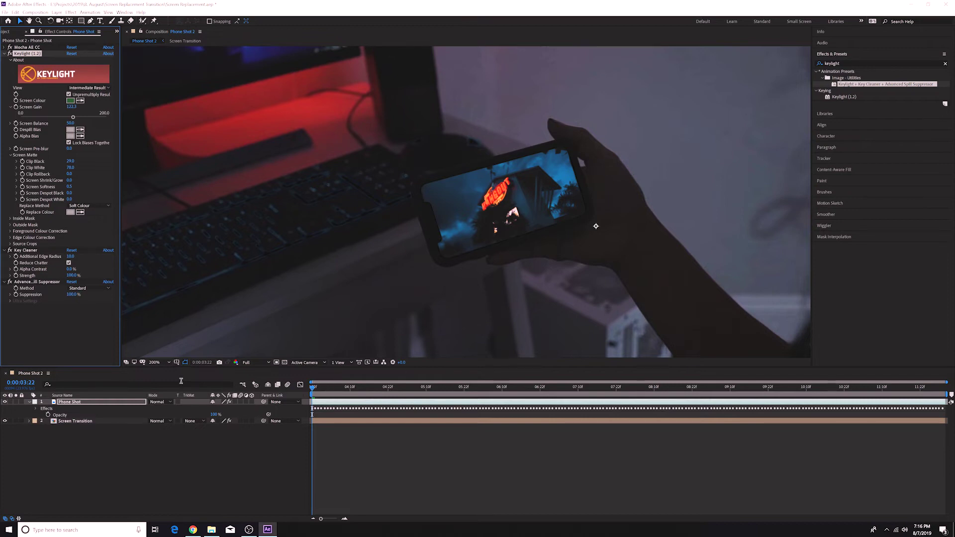
- Set the viewer to 100% and preview the keyed phone at Third resolution
click(167, 362)
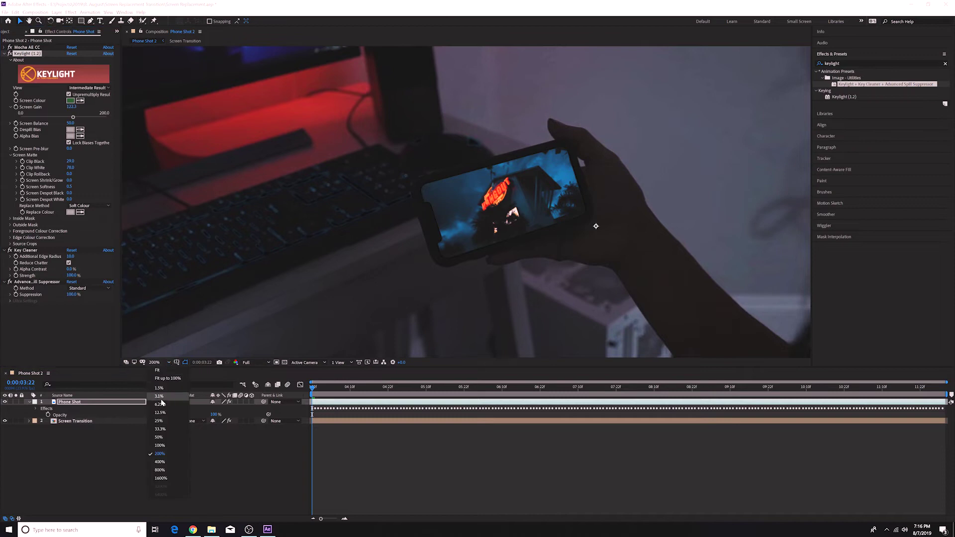
click(159, 445)
key(space)
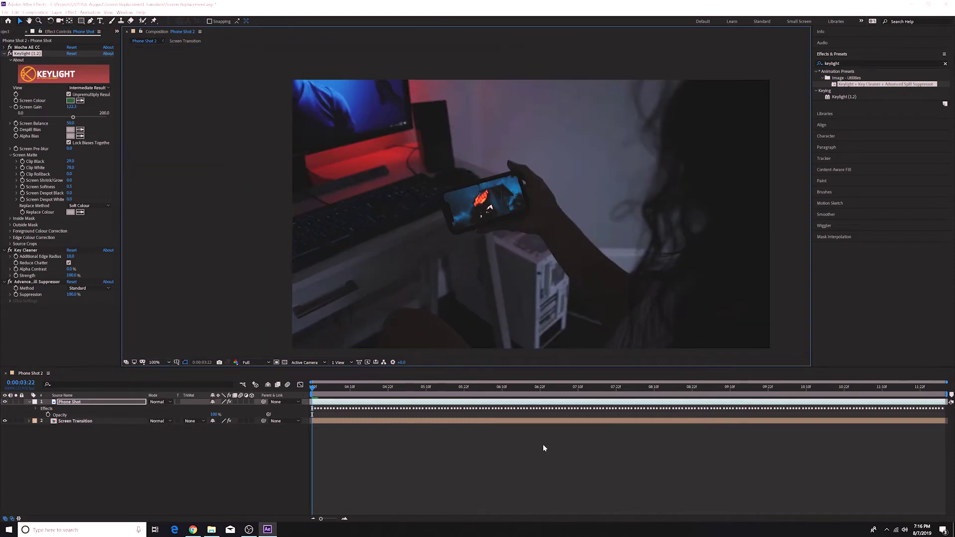
click(258, 363)
click(251, 394)
key(space)
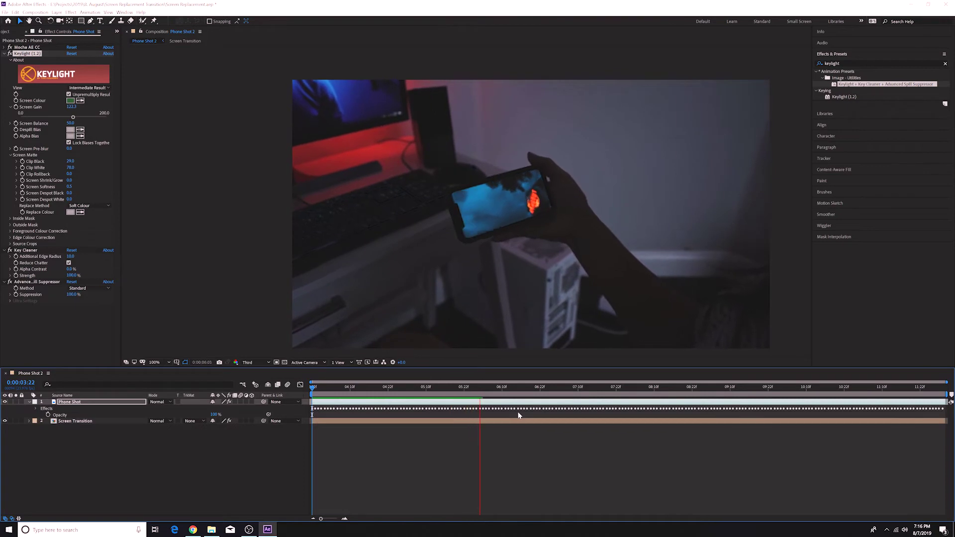
key(space)
- Switch preview resolution to Quarter and replay from 0:00:03:22
click(261, 361)
click(256, 405)
drag(487, 393, 297, 367)
key(space)
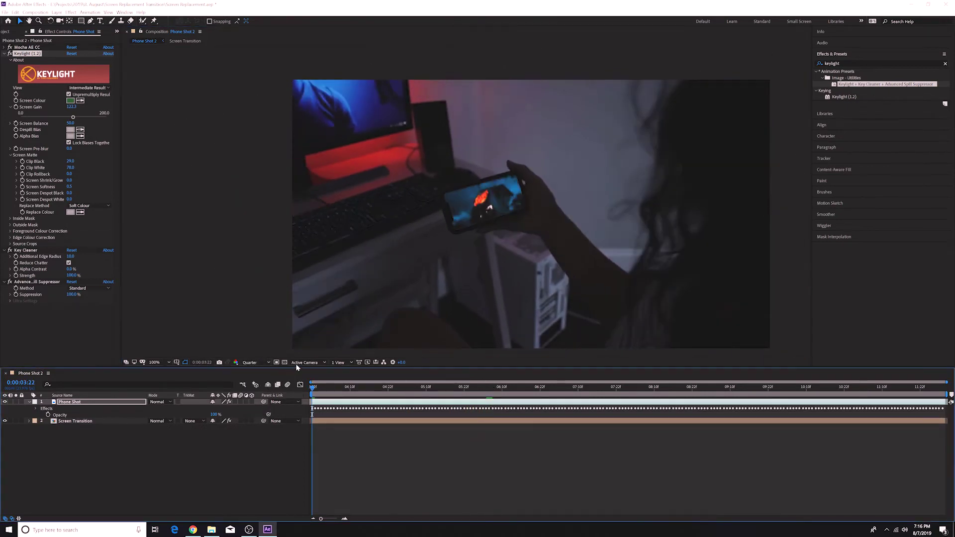
key(space)
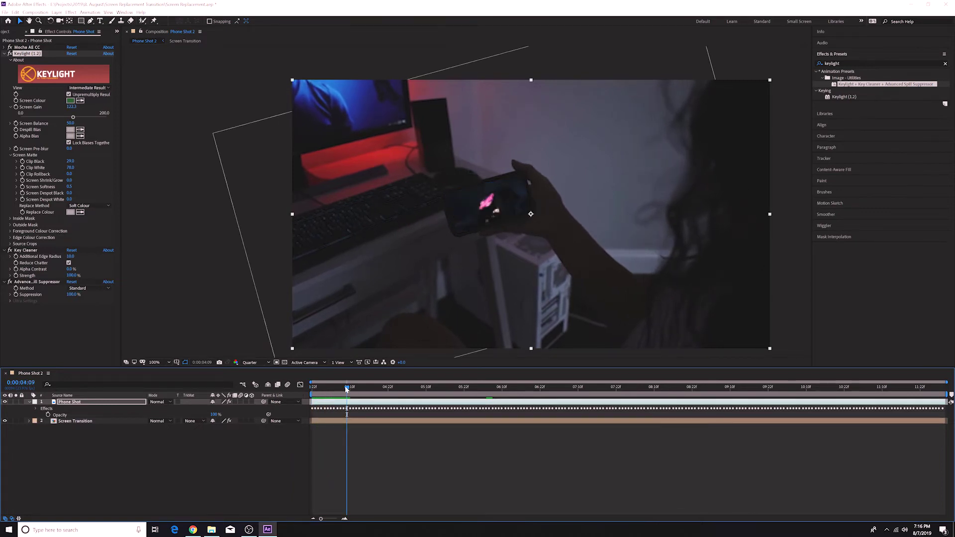
- Step through the opening frames from 0:00:03:22 and collapse Phone Shot's properties
key(Home)
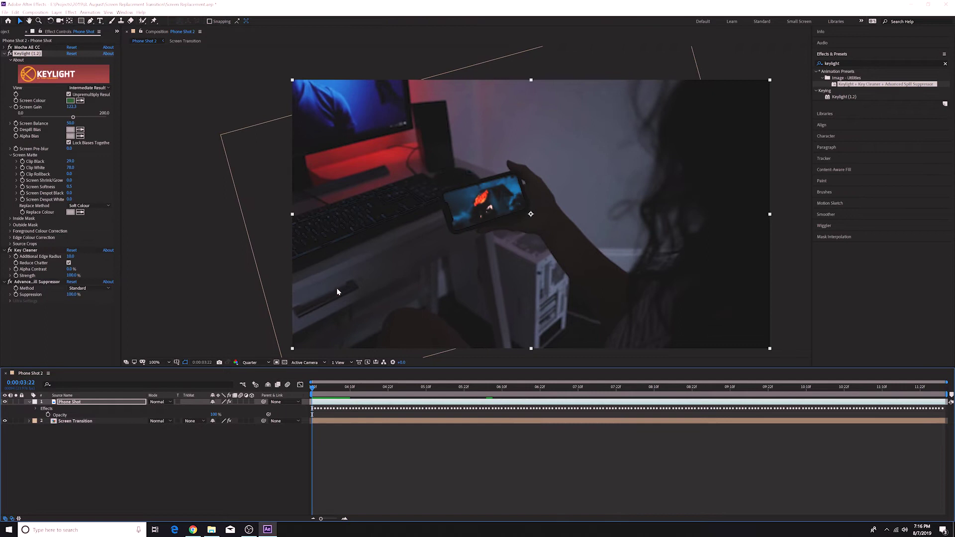
key(F2)
click(318, 389)
mouse_move(318, 389)
mouse_down()
mouse_move(345, 389)
mouse_move(312, 389)
mouse_up()
click(43, 403)
click(29, 403)
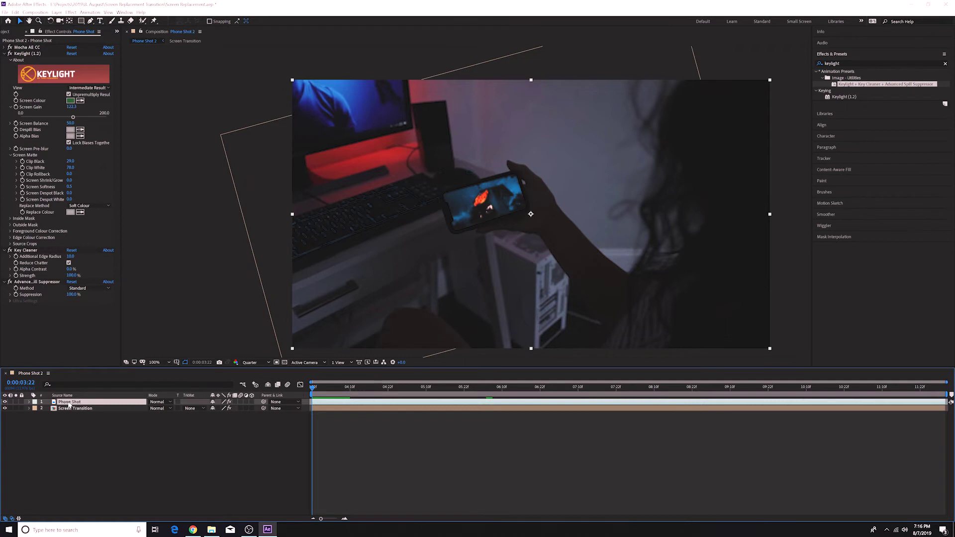
- Duplicate Phone Shot and delete Mocha AE CC, Keylight, Key Cleaner and Advanced Spill Suppressor from the copy
key(ctrl+d)
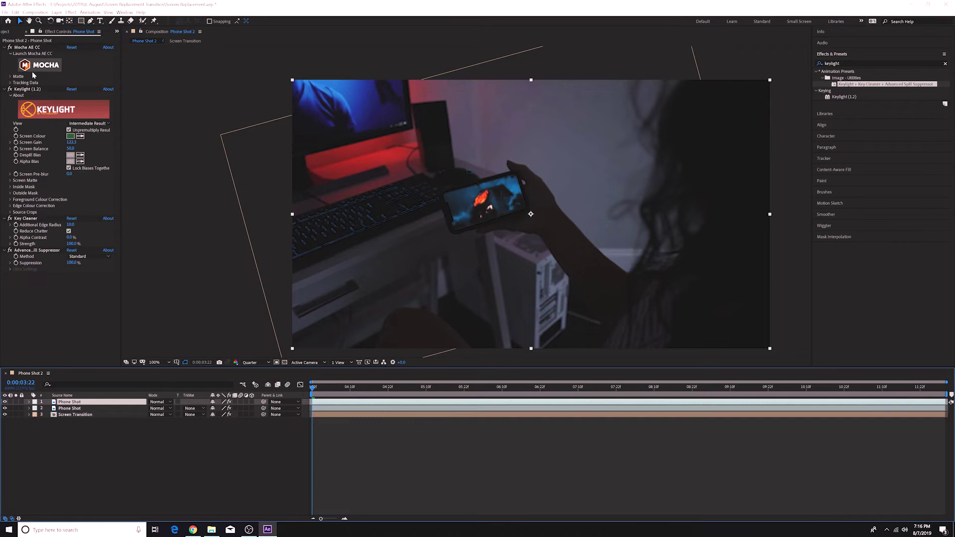
click(28, 47)
ctrl+click(24, 89)
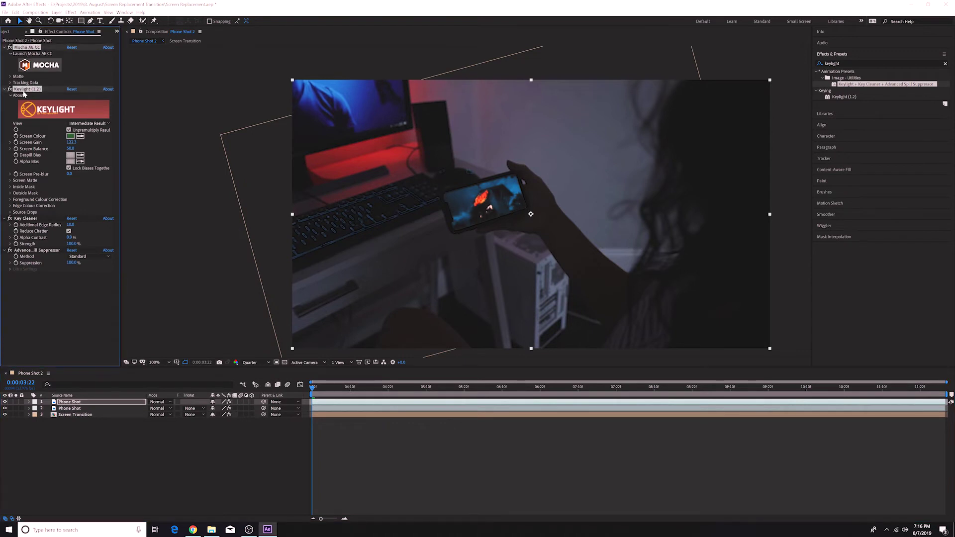
ctrl+click(25, 219)
ctrl+click(30, 250)
key(Delete)
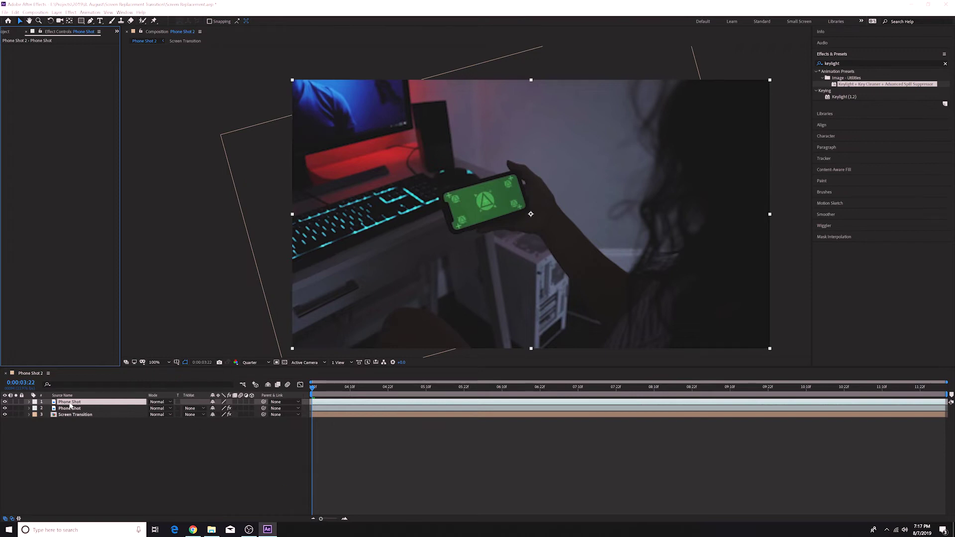
- Zoom to 200% and start a Pen mask at the phone's left corner and top edge
click(165, 362)
click(164, 455)
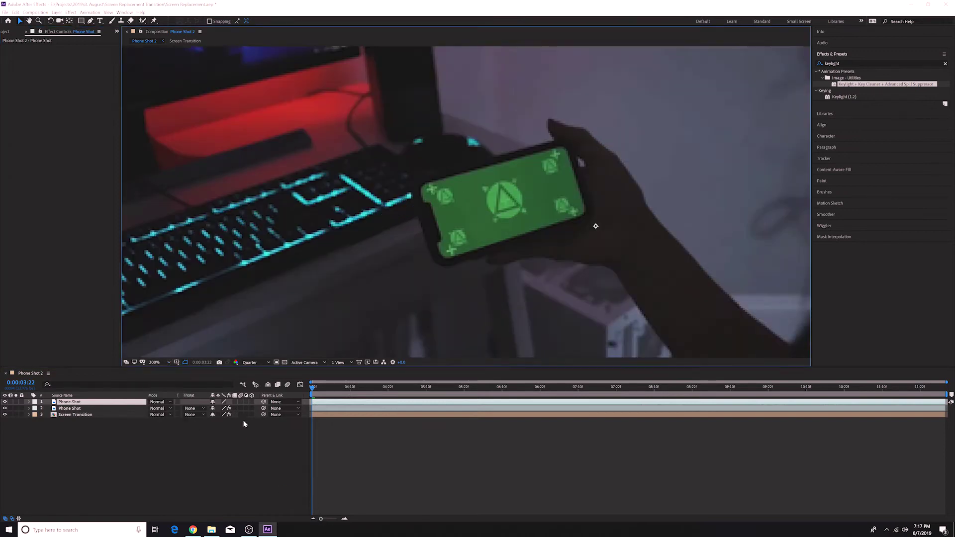
click(90, 21)
click(406, 186)
click(413, 167)
click(421, 163)
click(544, 132)
- Continue the mask round the phone's right and bottom edges and close it
drag(561, 139, 568, 150)
click(578, 191)
click(577, 203)
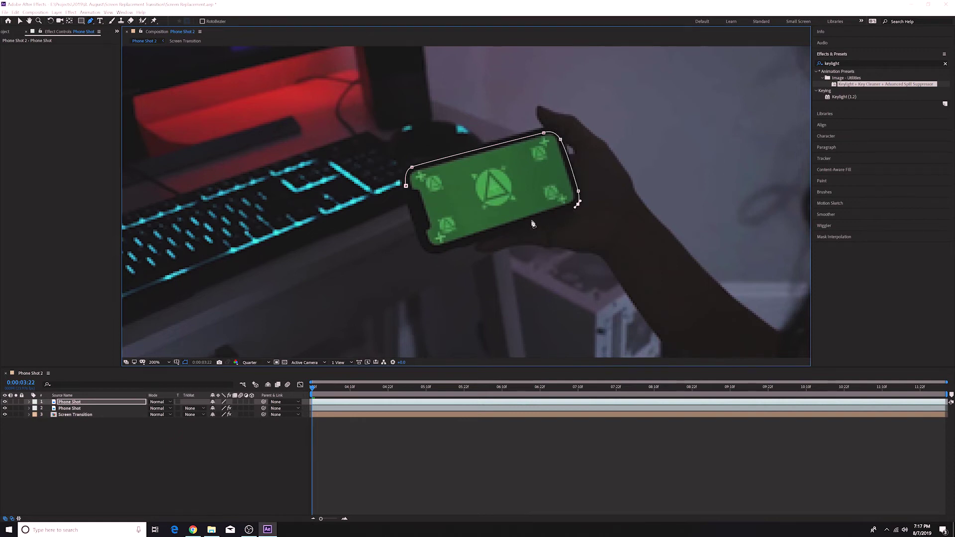
click(442, 249)
click(427, 246)
click(424, 241)
click(406, 186)
- Reveal Mask 1 on the top Phone Shot layer and set its mode to Subtract
click(20, 21)
click(61, 401)
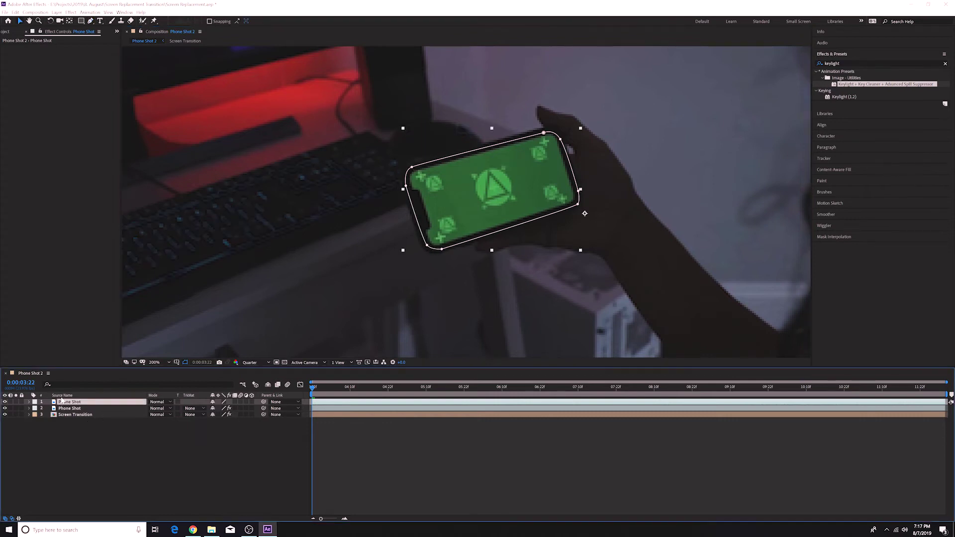
key(m)
click(67, 412)
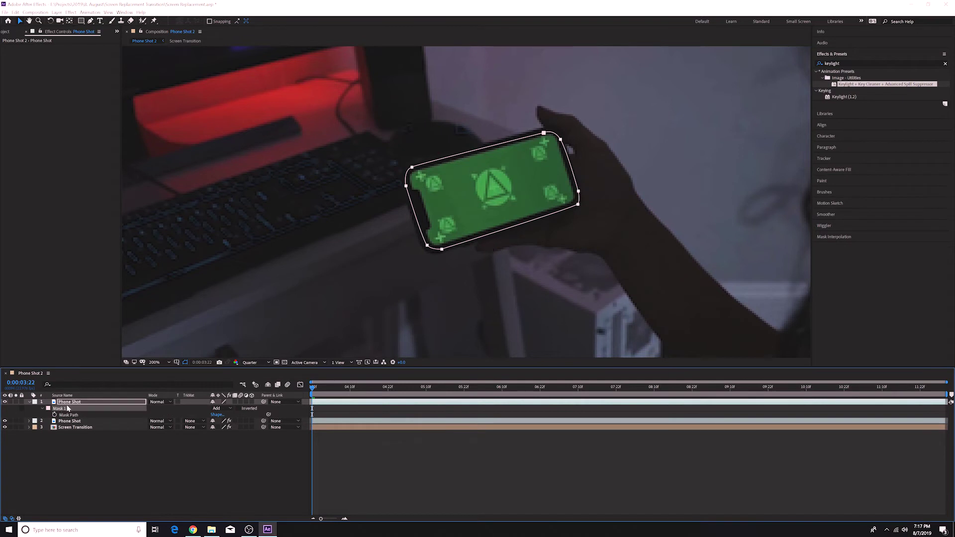
click(222, 408)
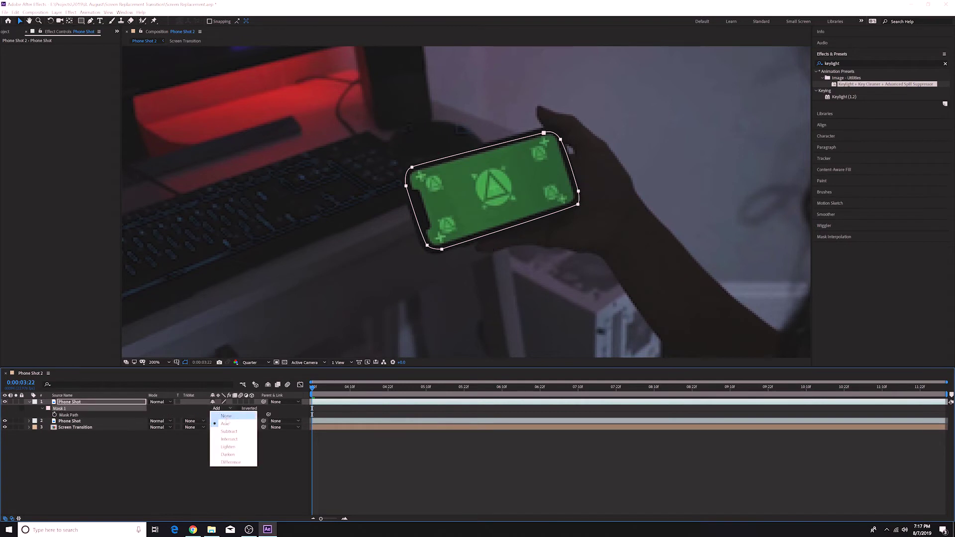
click(229, 431)
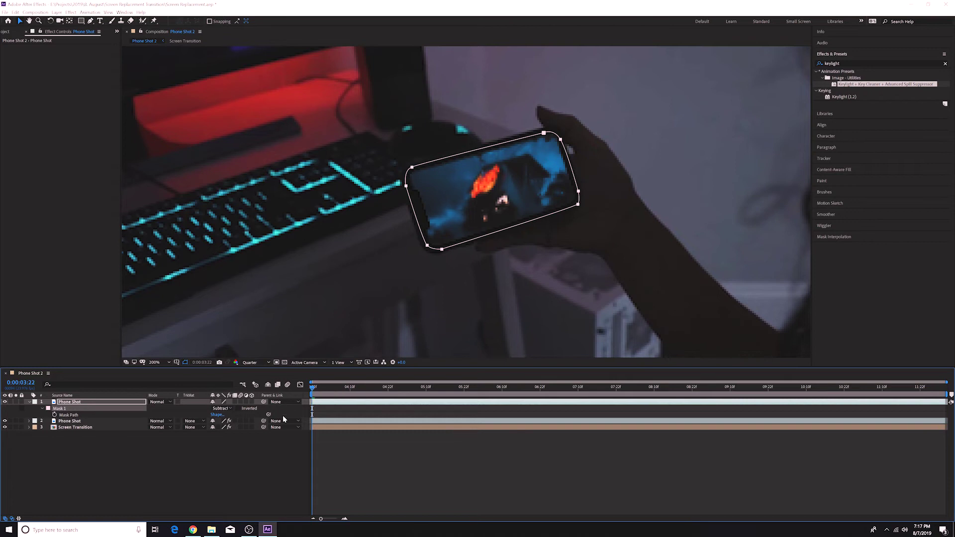
- Keyframe the Mask Path and reshape the mask onto the phone at 0:00:04:10
click(54, 414)
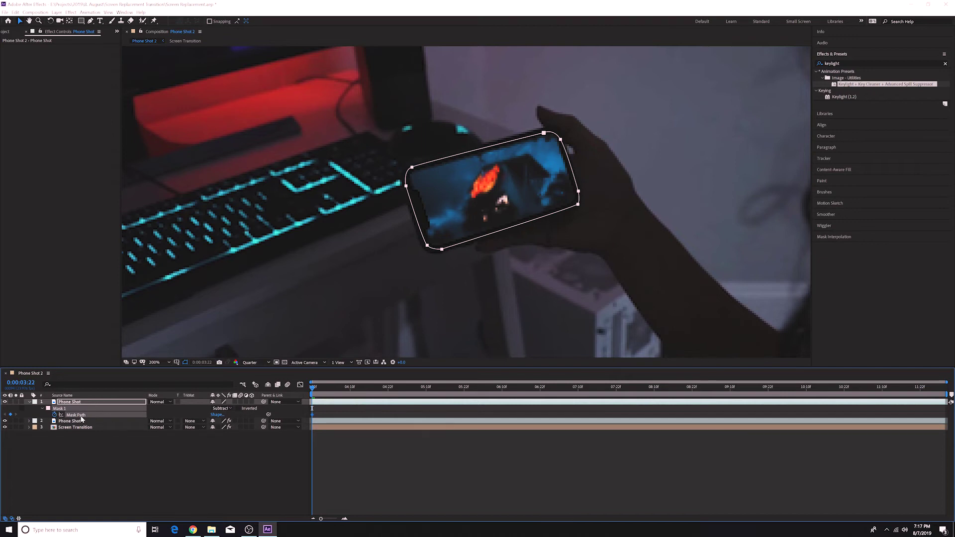
drag(312, 389, 350, 390)
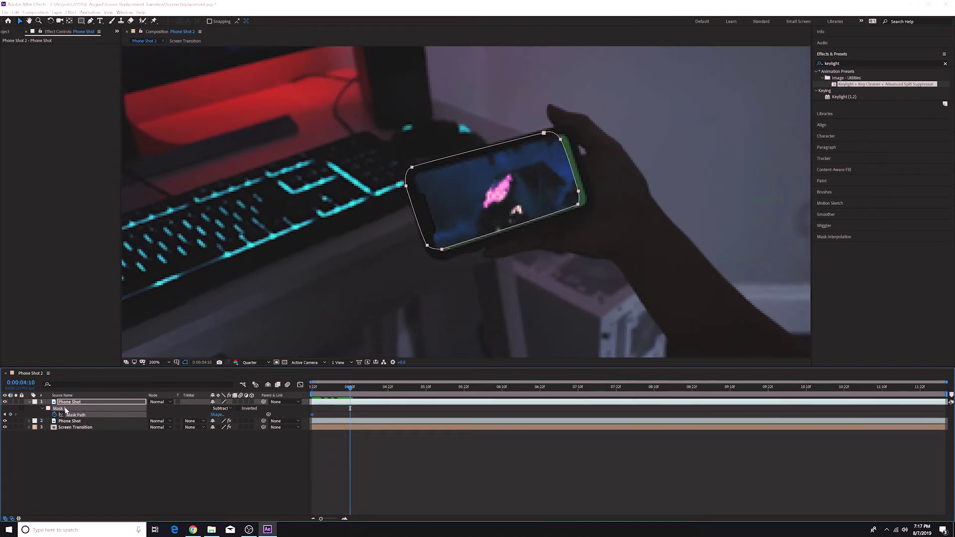
drag(393, 151, 416, 171)
drag(529, 127, 571, 139)
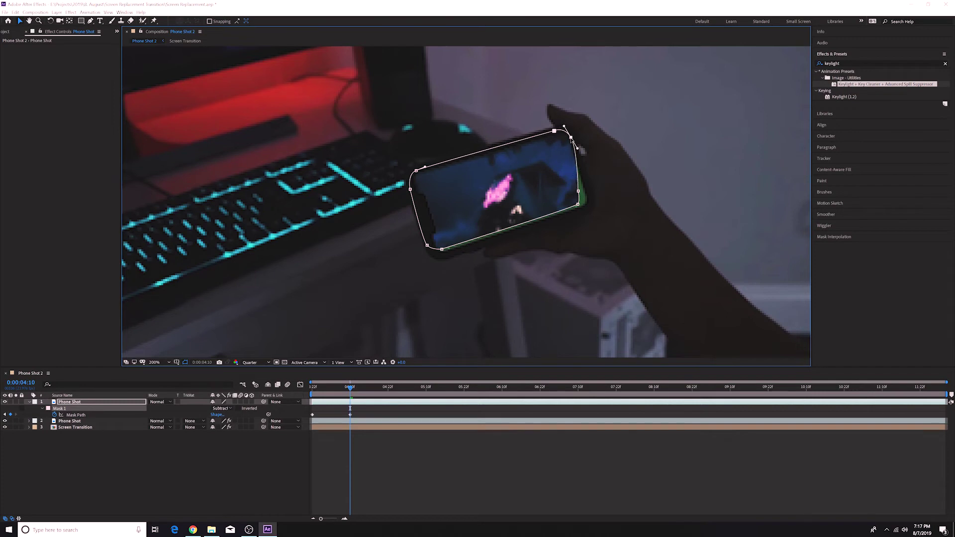
drag(597, 220, 590, 194)
drag(415, 243, 441, 266)
- Compare the mask with mode None while scrubbing, then set it back to Subtract
click(221, 408)
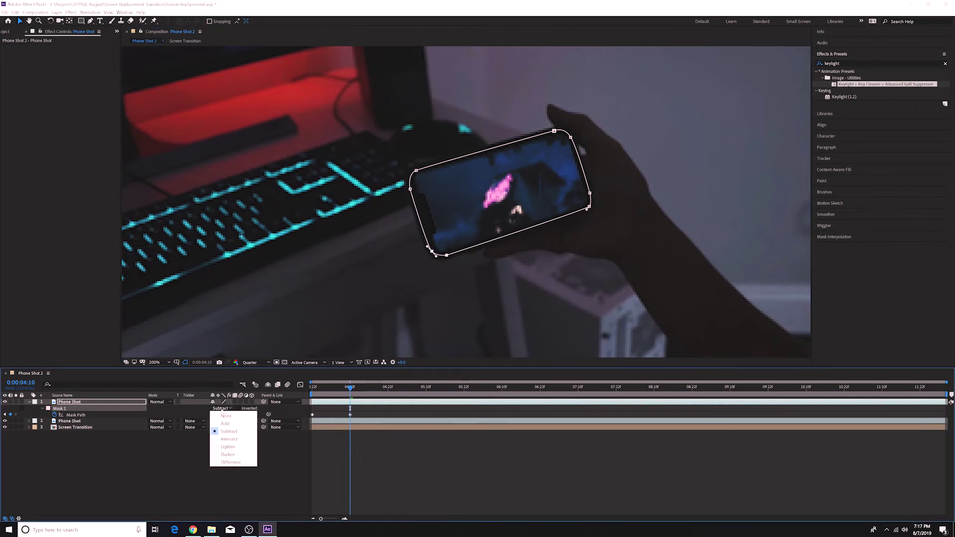
click(231, 416)
drag(351, 387, 309, 388)
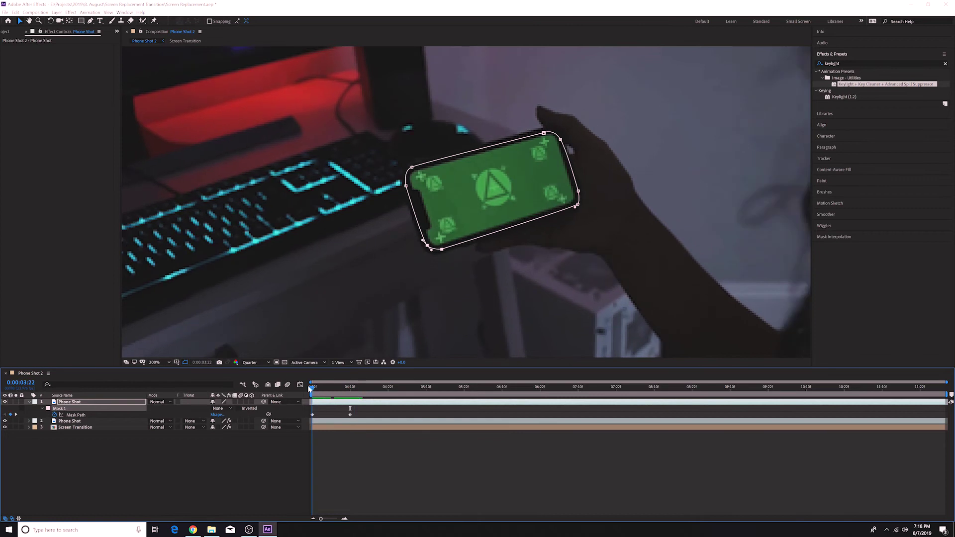
click(215, 409)
click(221, 429)
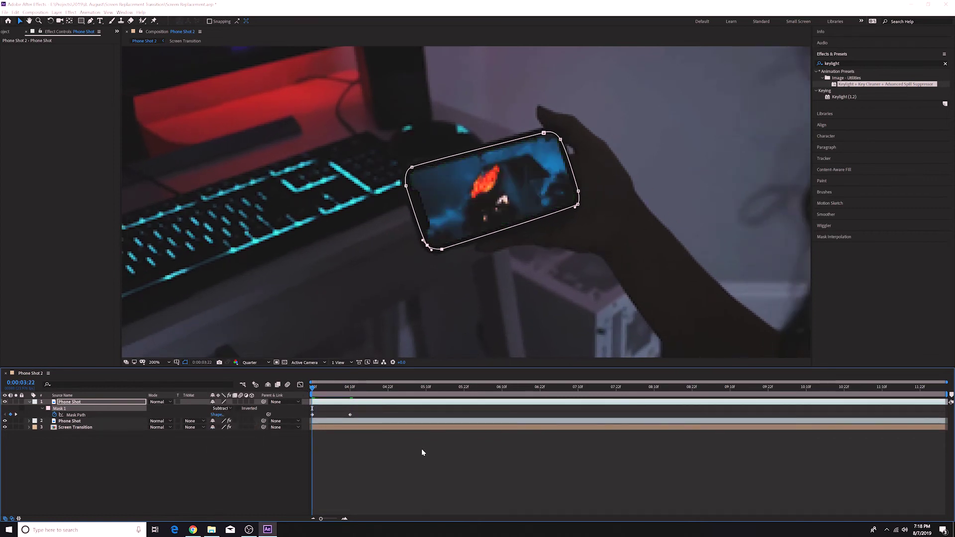
- Preview the masked section and return to 0:00:03:22 with the masked copy selected
key(space)
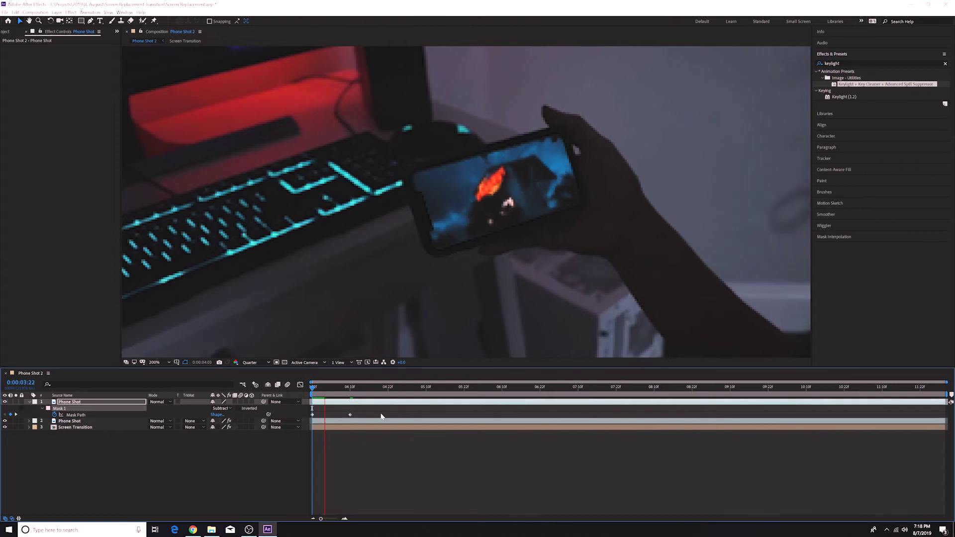
click(322, 394)
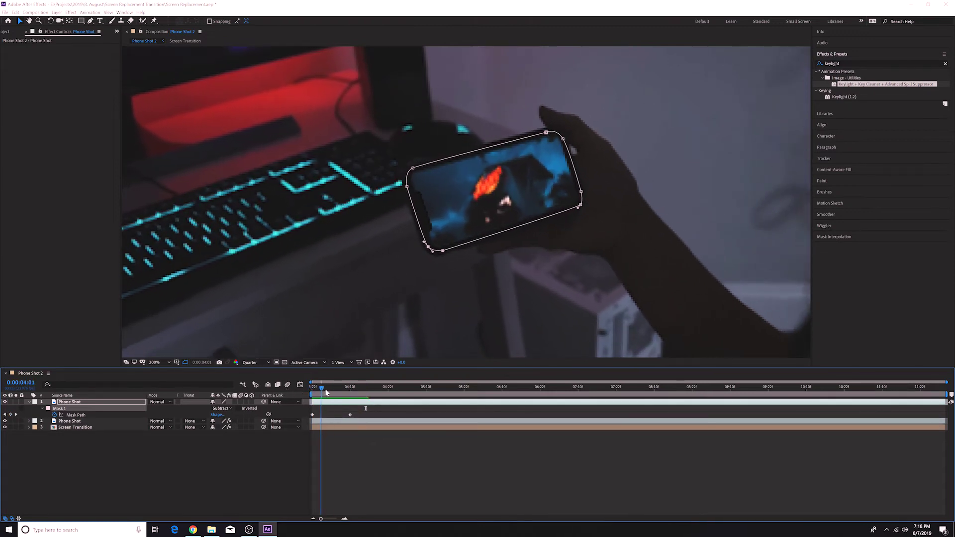
drag(363, 395, 309, 398)
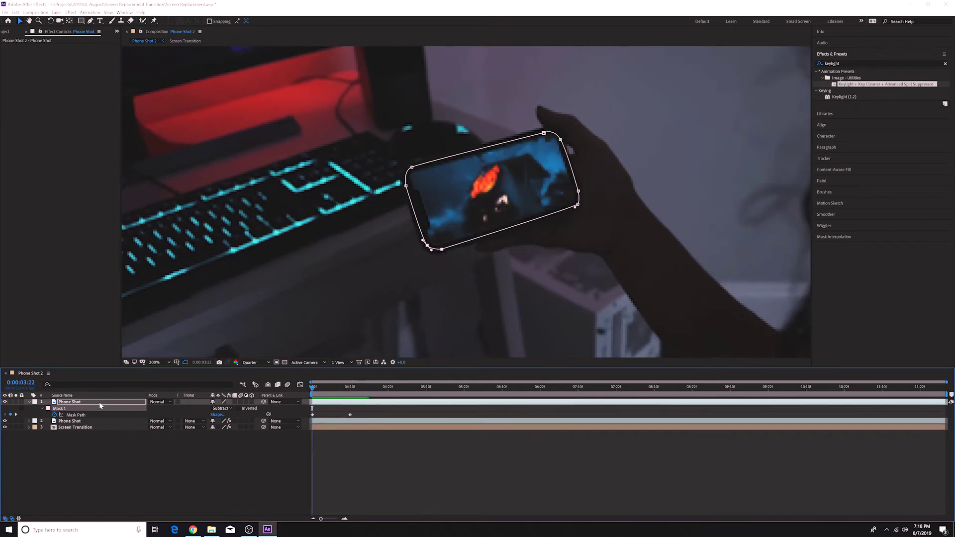
click(76, 402)
- Delete the masked Phone Shot copy and set viewer magnification back to 100%
key(Delete)
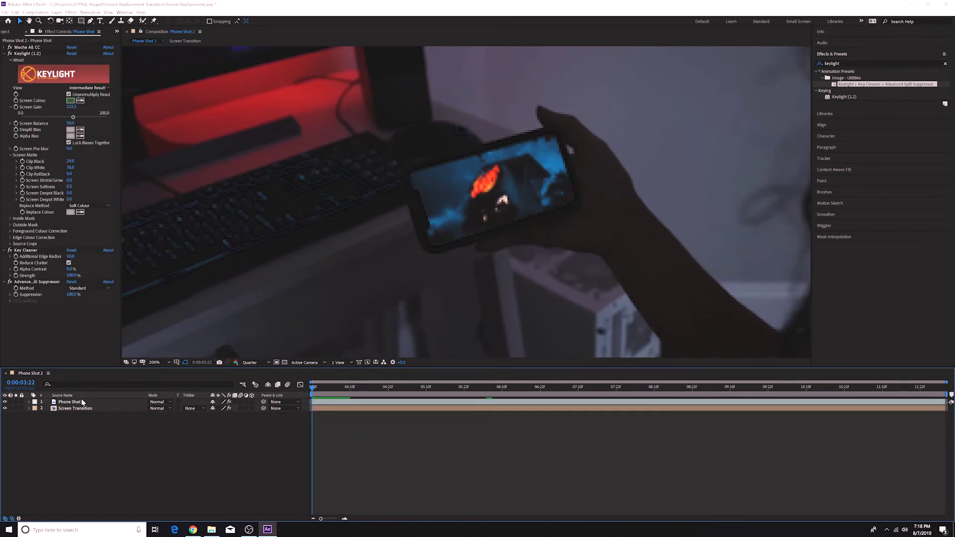
click(155, 362)
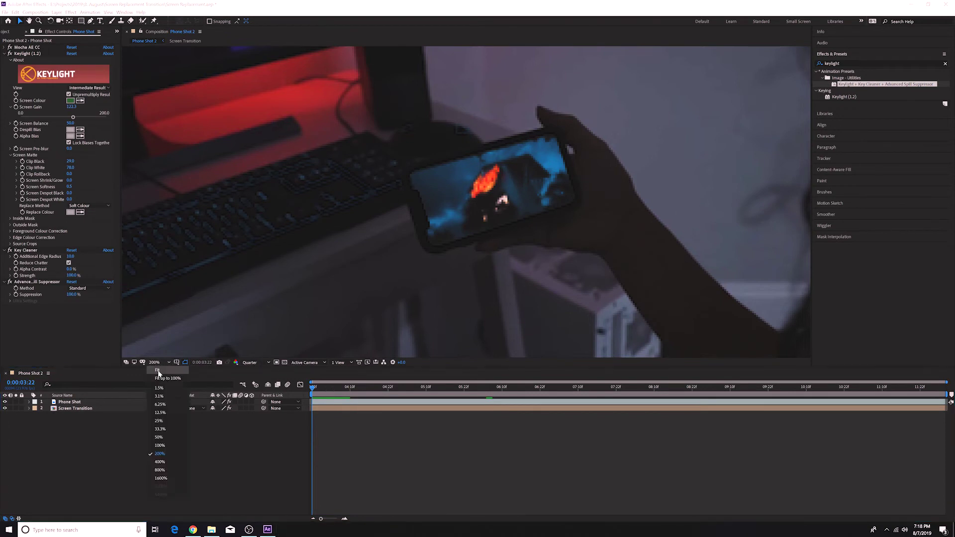
click(159, 445)
- Preview the composition and move the playhead to about 0:00:07:23
click(277, 420)
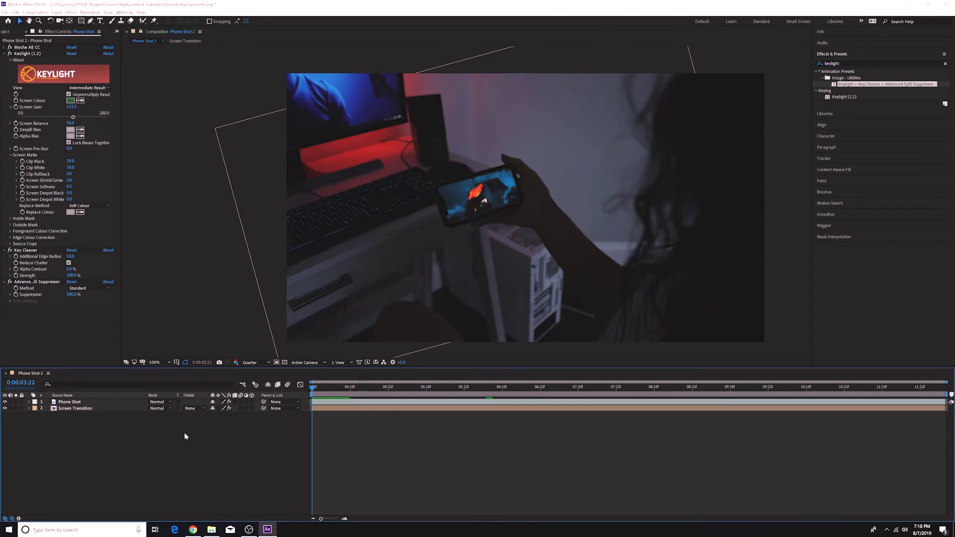
key(space)
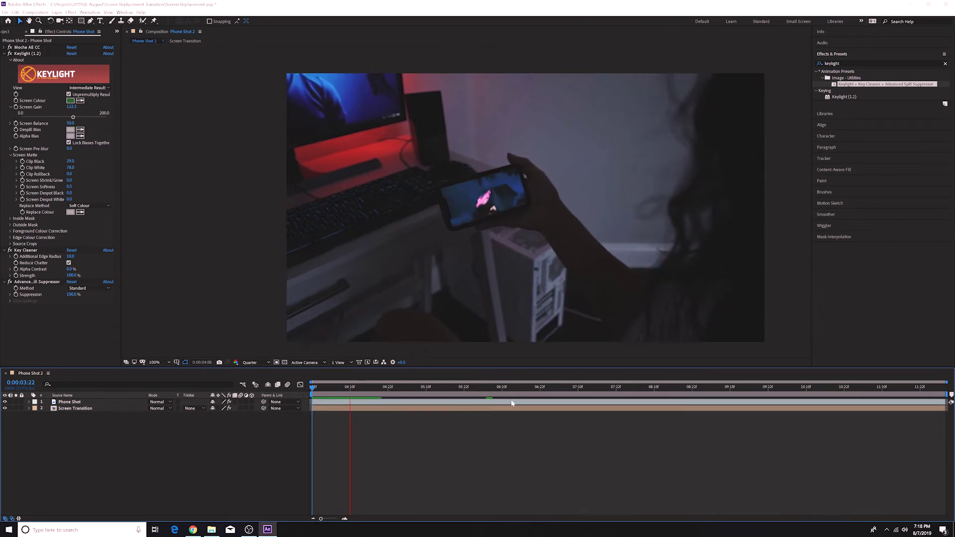
key(space)
drag(491, 387, 617, 389)
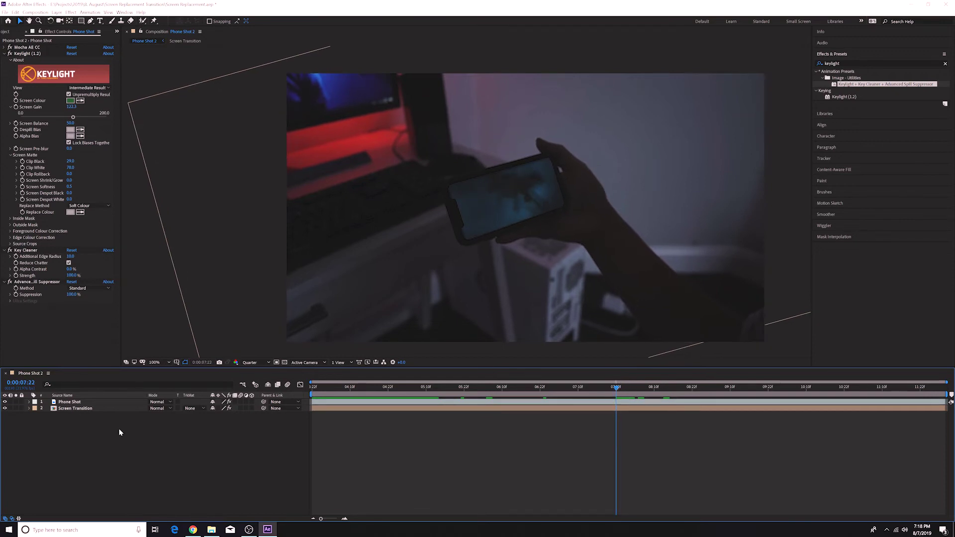
- Collapse Keylight, Advanced Spill Suppressor and Key Cleaner, select Phone Shot, and scrub the later frames
click(4, 53)
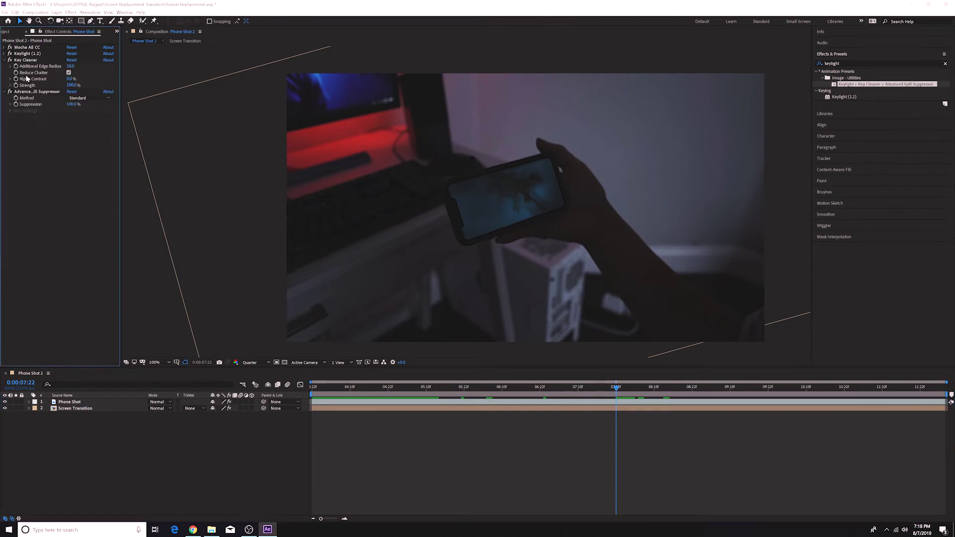
click(4, 92)
click(3, 61)
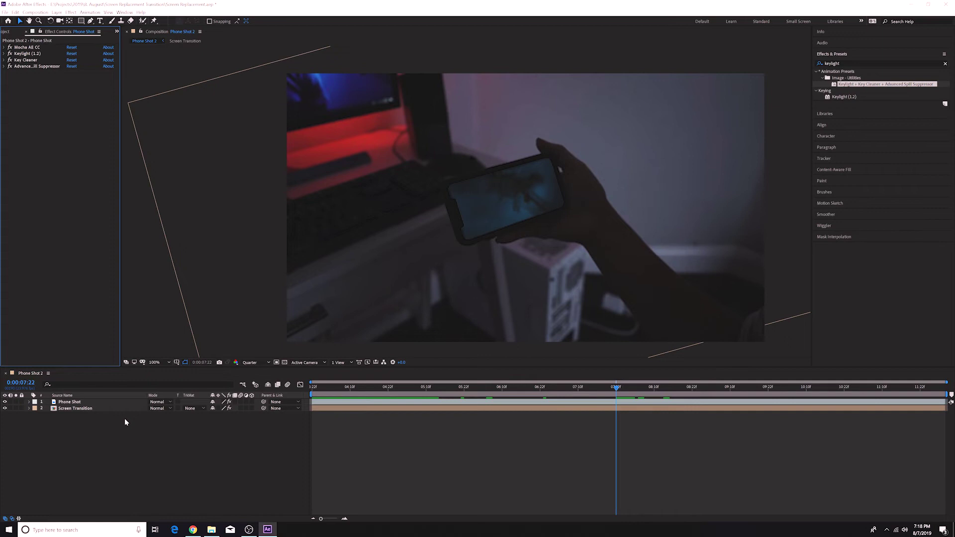
click(70, 402)
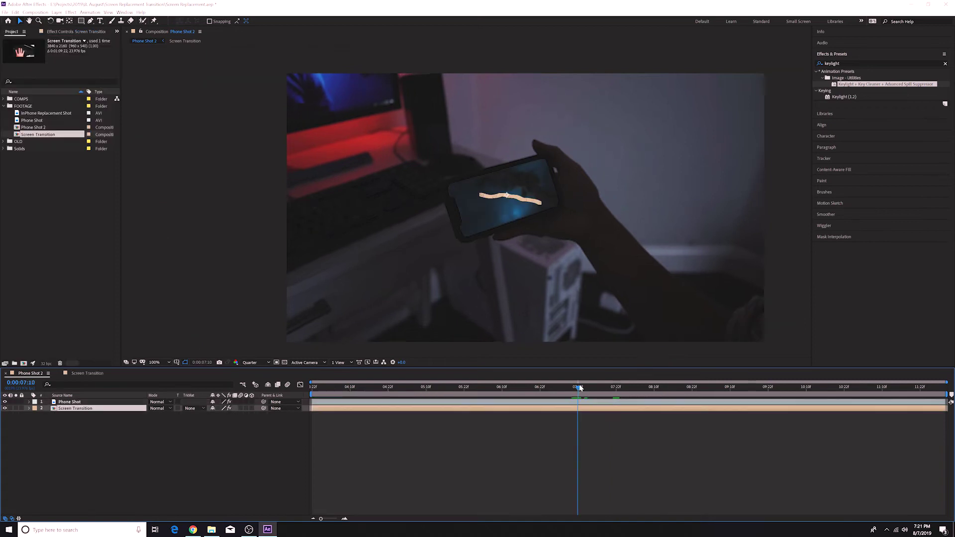
mouse_move(578, 387)
mouse_down()
mouse_move(650, 385)
mouse_move(603, 384)
mouse_move(616, 382)
mouse_up()
- Add a null object at the top of the layer stack and name it NULL MOVEMENT
right_click(93, 444)
mouse_move(137, 449)
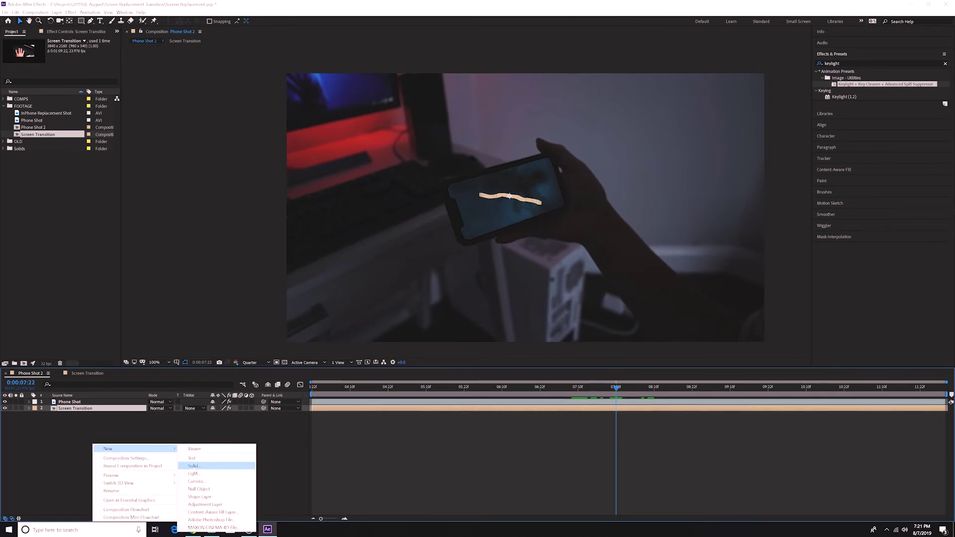
click(199, 489)
drag(76, 411, 84, 405)
key(Return)
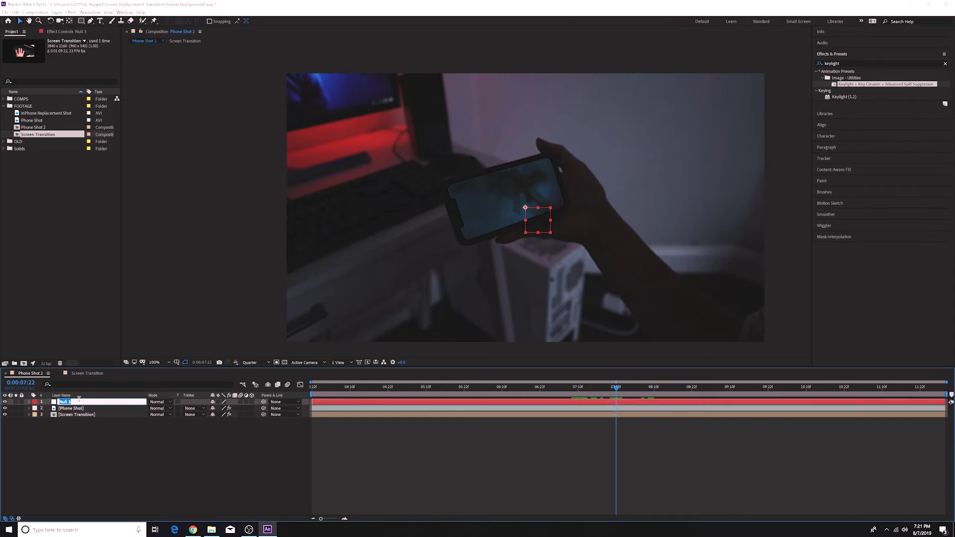
text(NULL MOVEMENT)
key(Return)
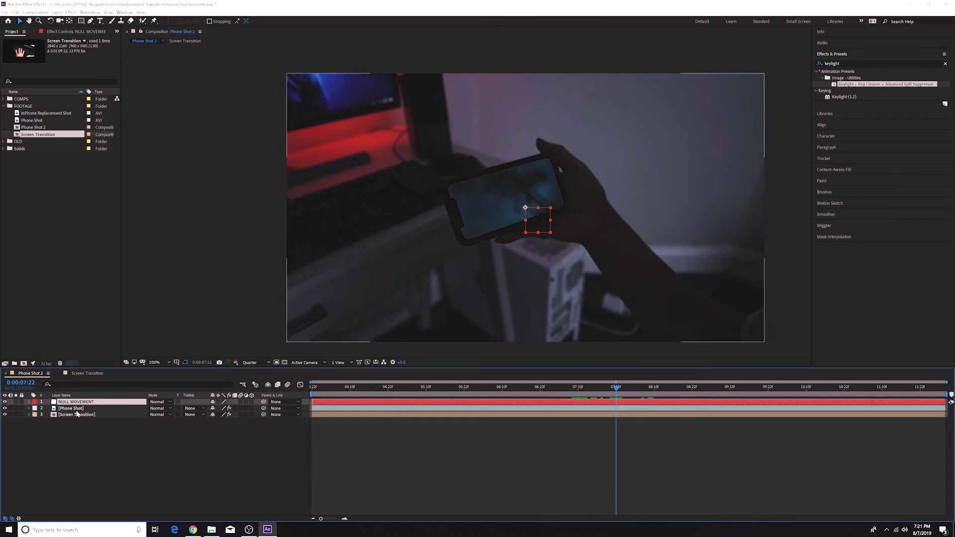
- Rename the Phone Shot layer to ORIGINAL and the Screen Transition layer to SCREEN TRANSITION COMP
click(95, 407)
key(Return)
text(ORIGINAL)
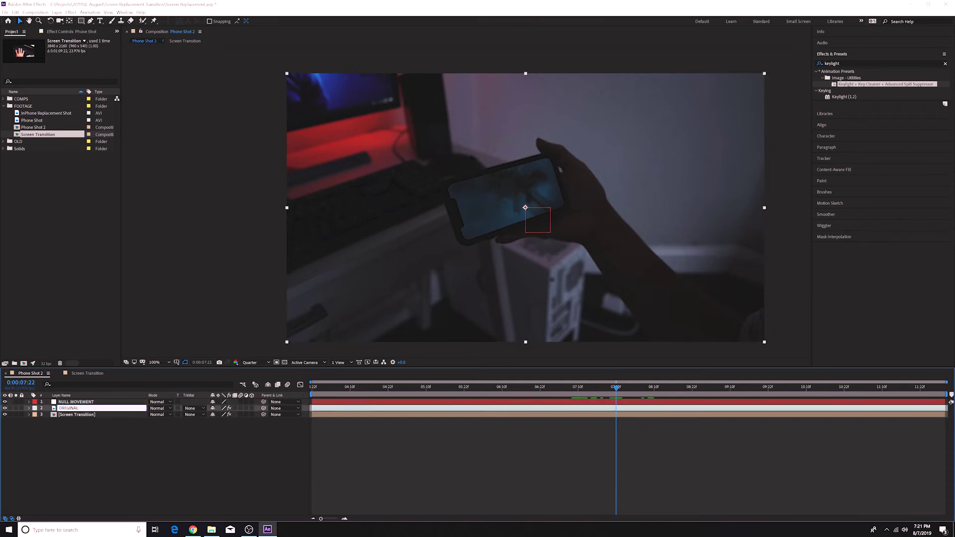
key(Return)
right_click(81, 415)
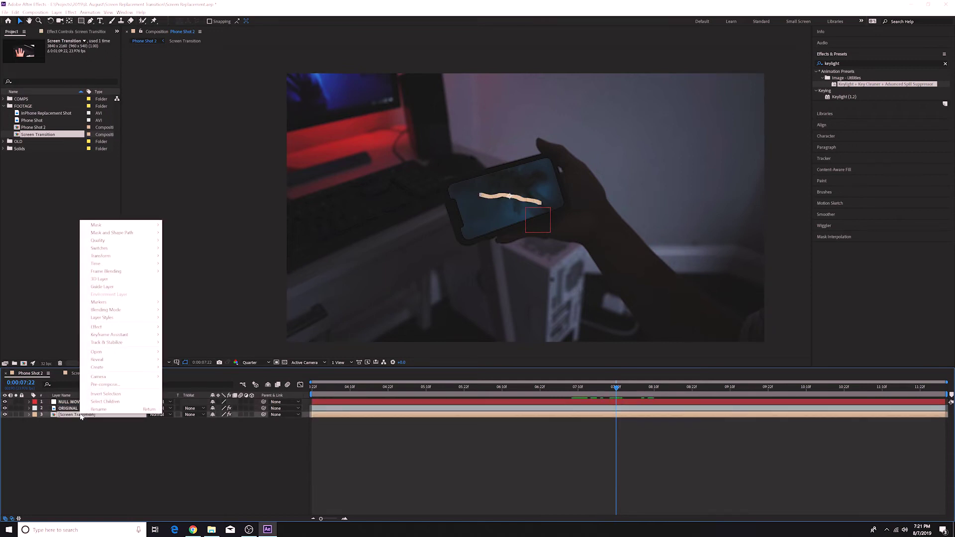
key(Escape)
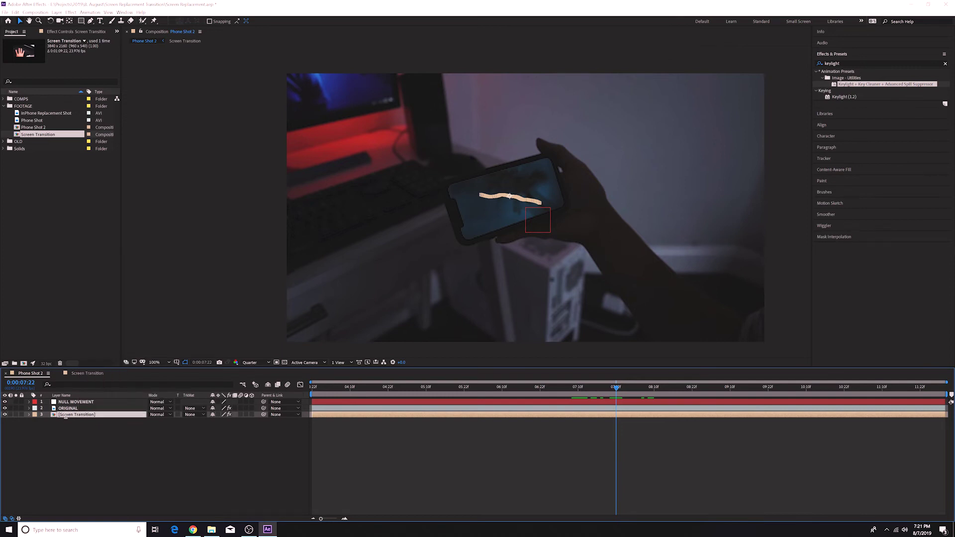
key(Return)
text(sc)
key(Return)
click(75, 423)
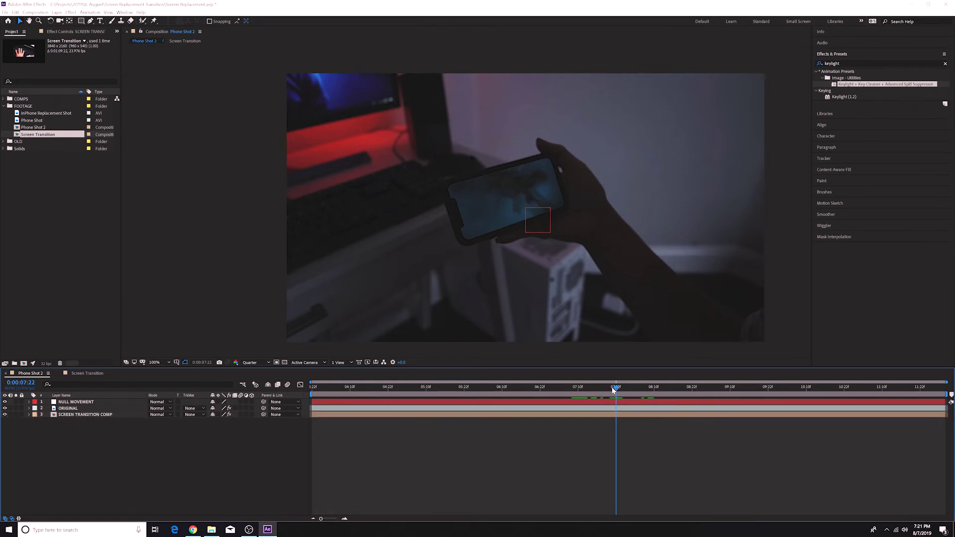
- Set a starting Position keyframe on NULL MOVEMENT
click(120, 402)
key(p)
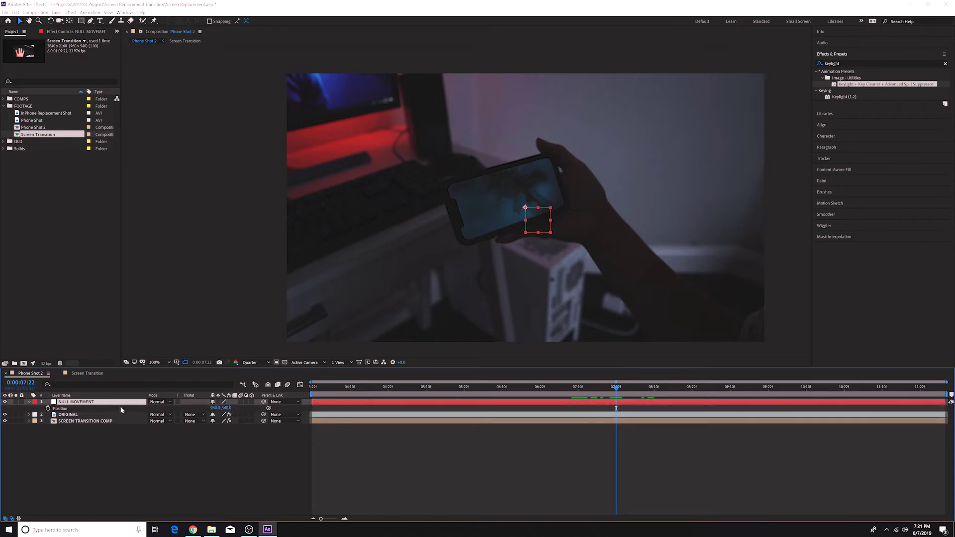
click(48, 409)
- Keyframe the null's Scale at 07:22, then add Position, Scale and Rotation keyframes at 08:10
key(s)
click(48, 408)
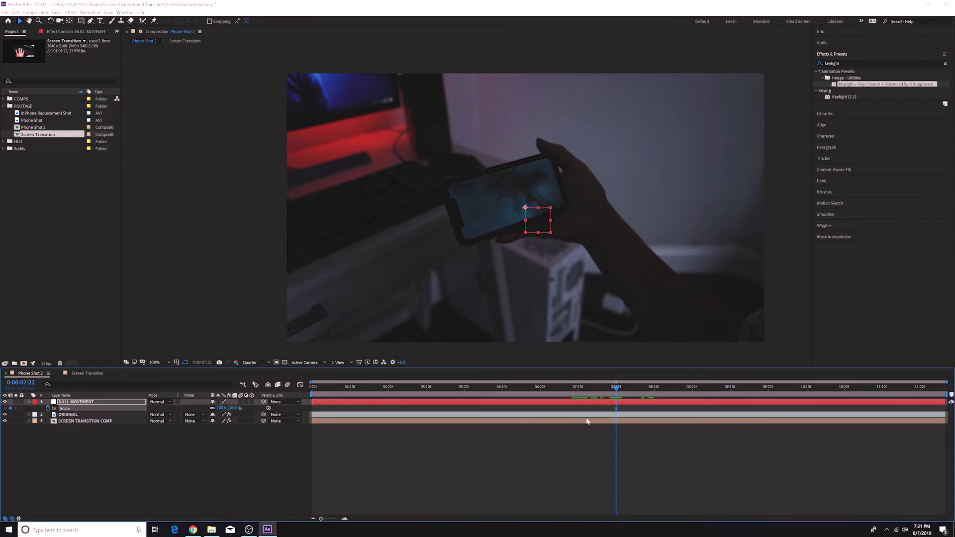
key(u)
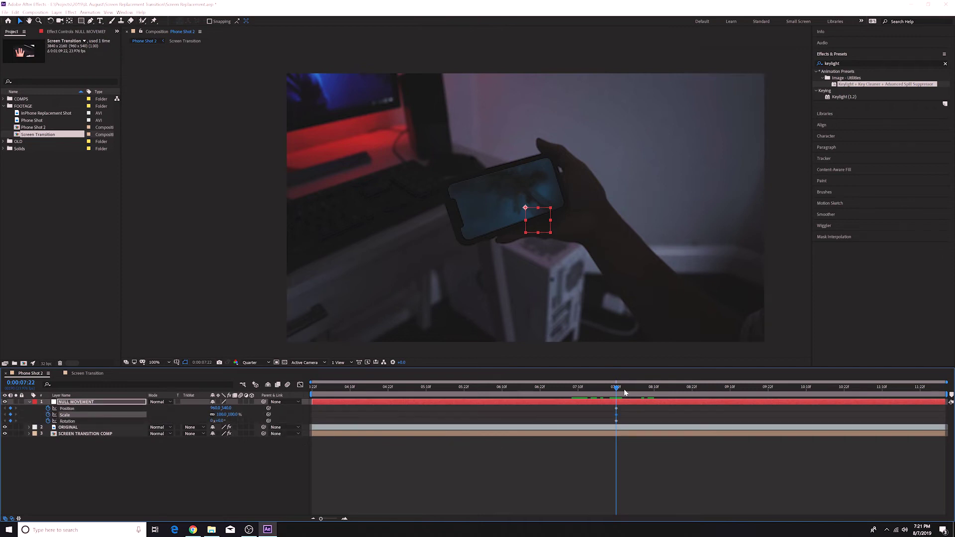
drag(616, 388, 654, 388)
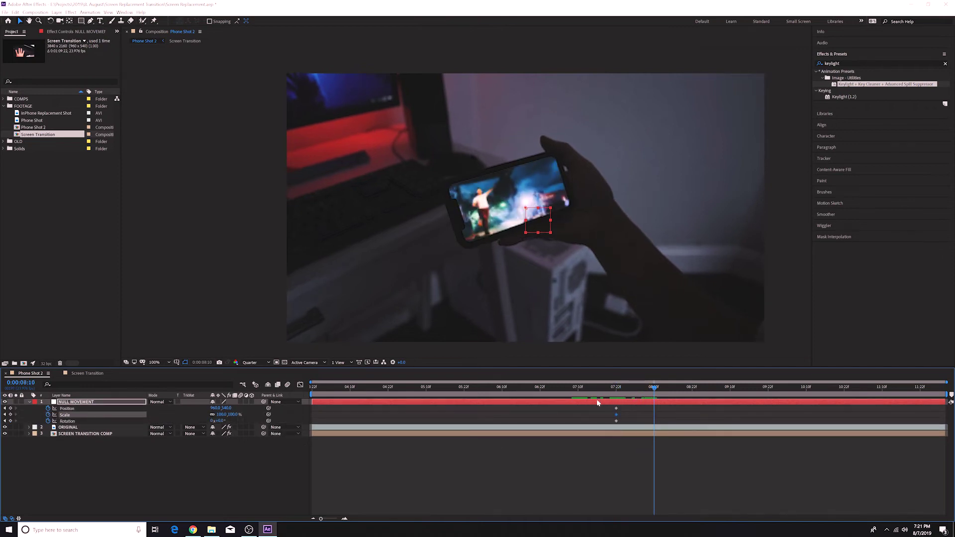
drag(11, 408, 10, 420)
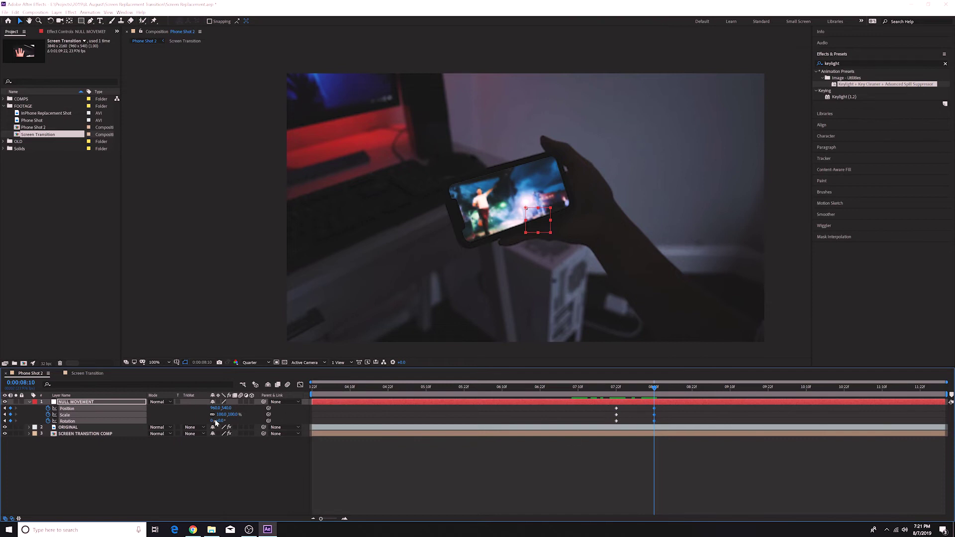
- Try a 175% Scale on the null, then undo it back to 100%
drag(222, 415, 259, 414)
click(247, 416)
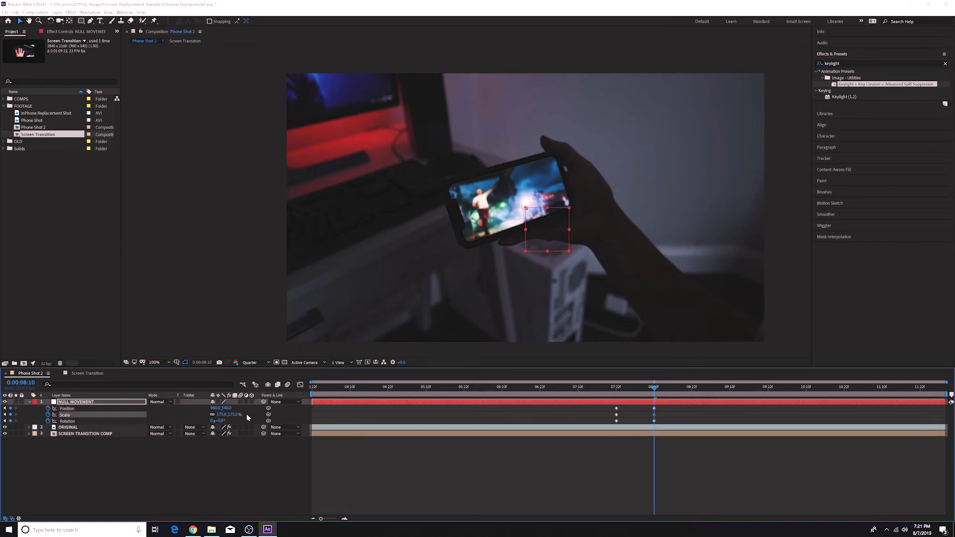
key(ctrl+z)
- Select the ORIGINAL and SCREEN TRANSITION COMP layers together
click(174, 448)
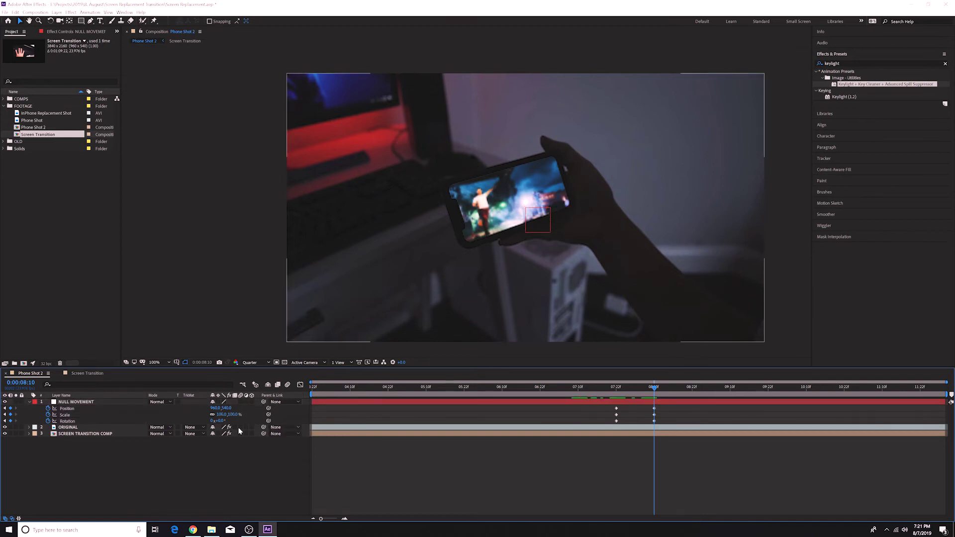
click(104, 429)
shift+click(101, 435)
- Parent both footage layers to NULL MOVEMENT, then set the null to 165% Scale, X 1164 and 22° Rotation
drag(264, 431, 80, 402)
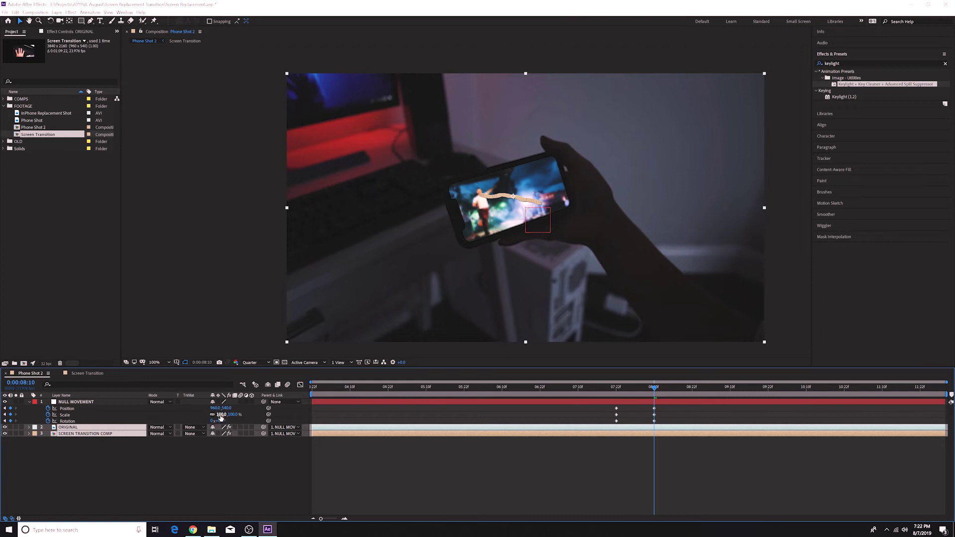
drag(218, 415, 290, 414)
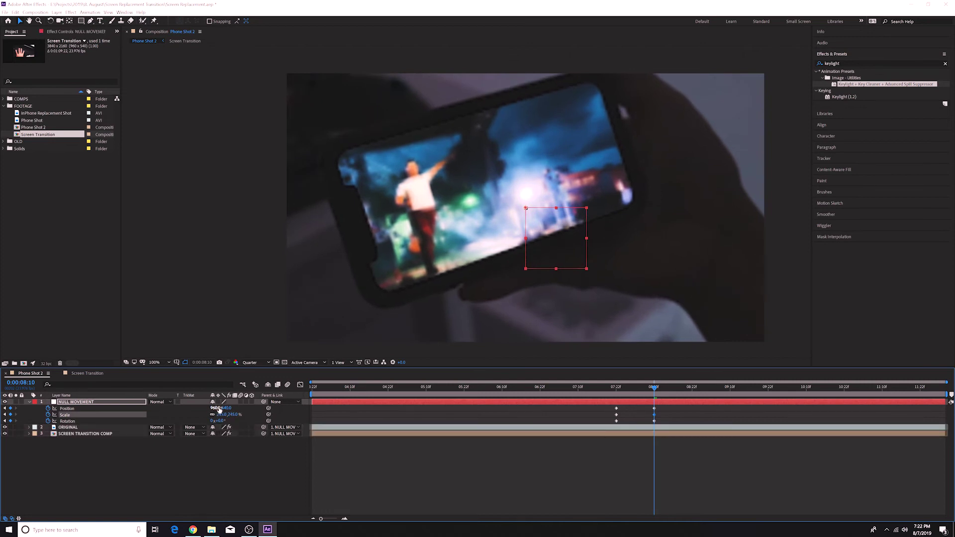
drag(215, 408, 291, 407)
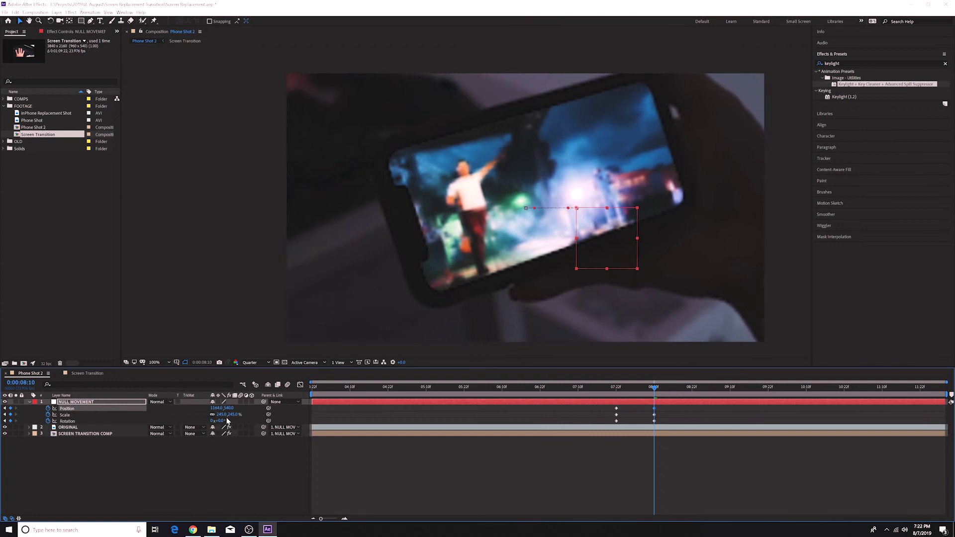
drag(218, 422, 237, 407)
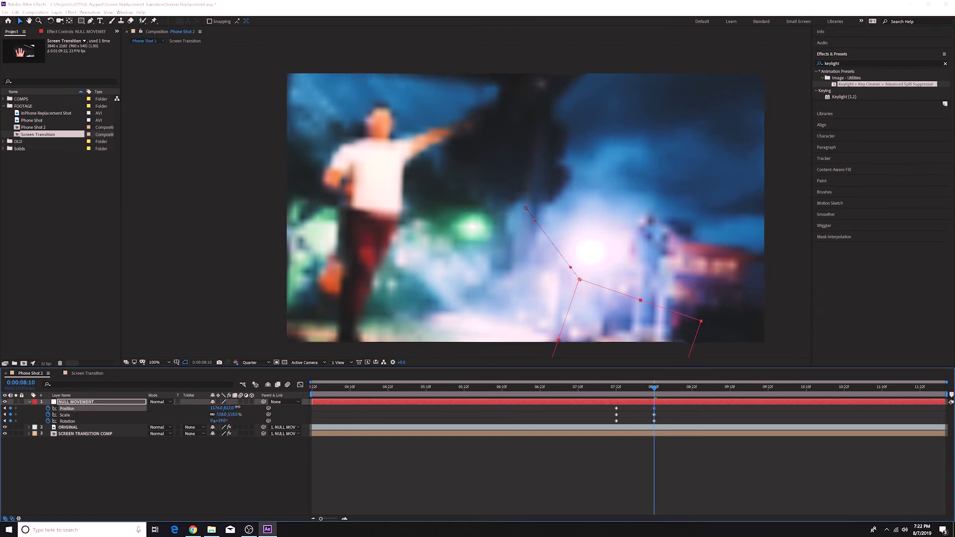
- Apply Easy Ease to all of NULL MOVEMENT's keyframes
click(663, 386)
click(669, 408)
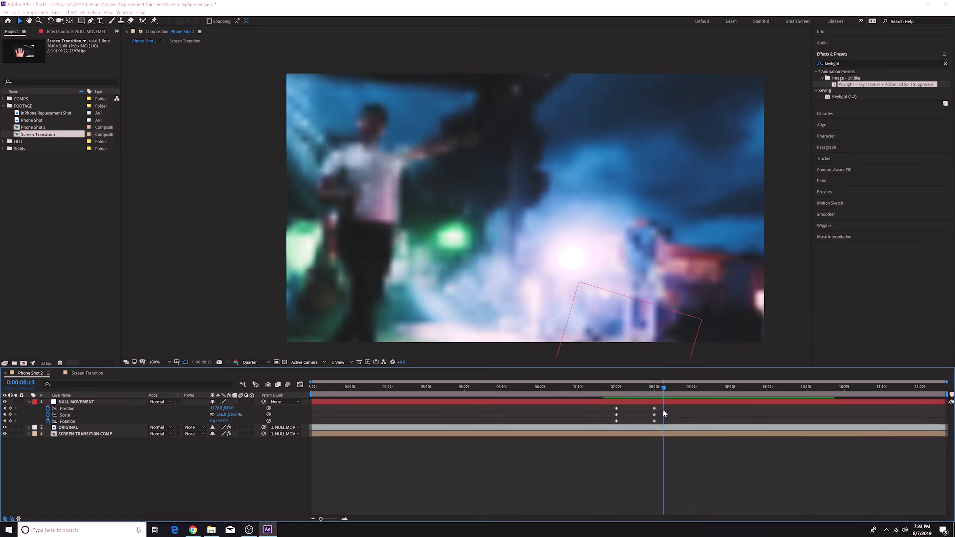
drag(660, 425, 614, 408)
right_click(615, 408)
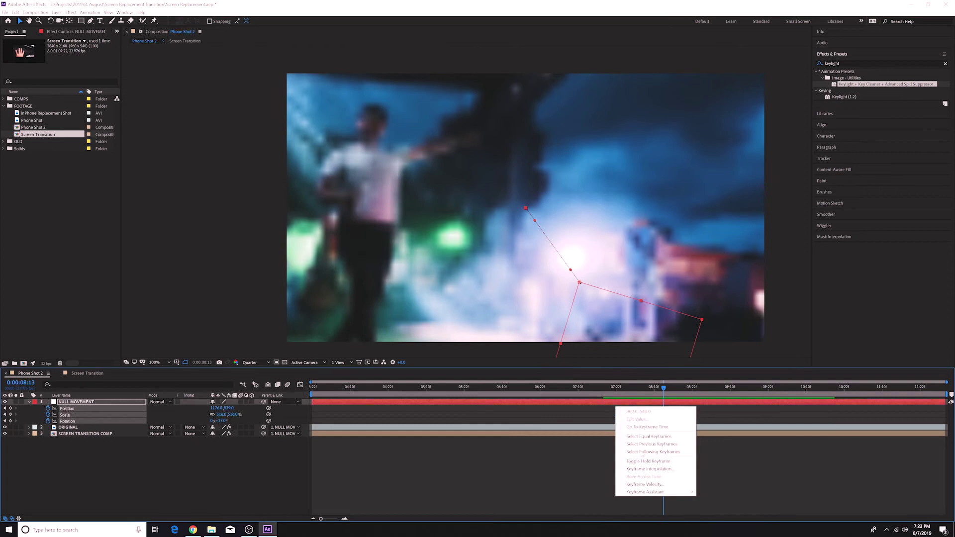
mouse_move(714, 491)
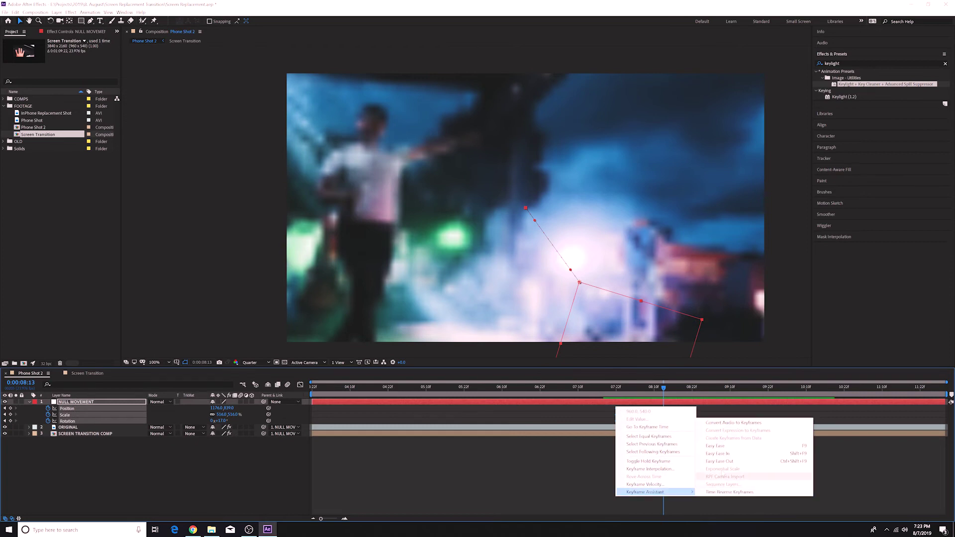
click(726, 447)
- Lengthen the Position keyframe influence in the speed graph to sharpen its peak
click(666, 411)
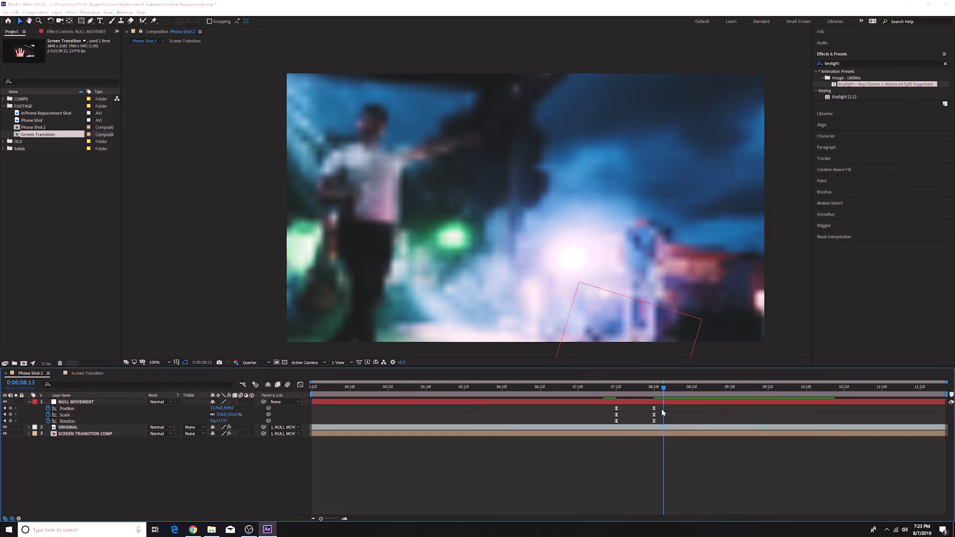
click(616, 411)
click(300, 384)
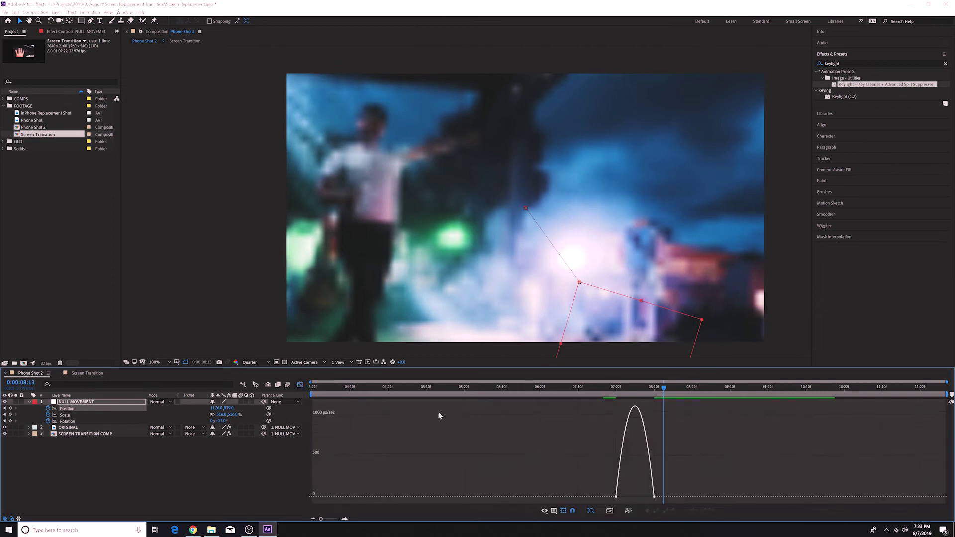
click(616, 498)
drag(624, 496, 641, 496)
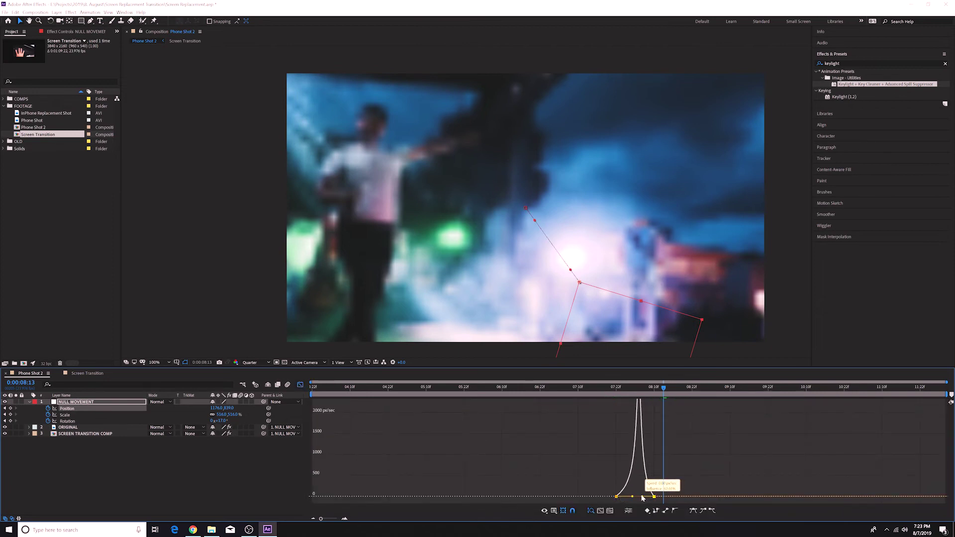
click(301, 385)
- Extend the Scale keyframes' influence into a narrow speed spike
drag(665, 412, 611, 417)
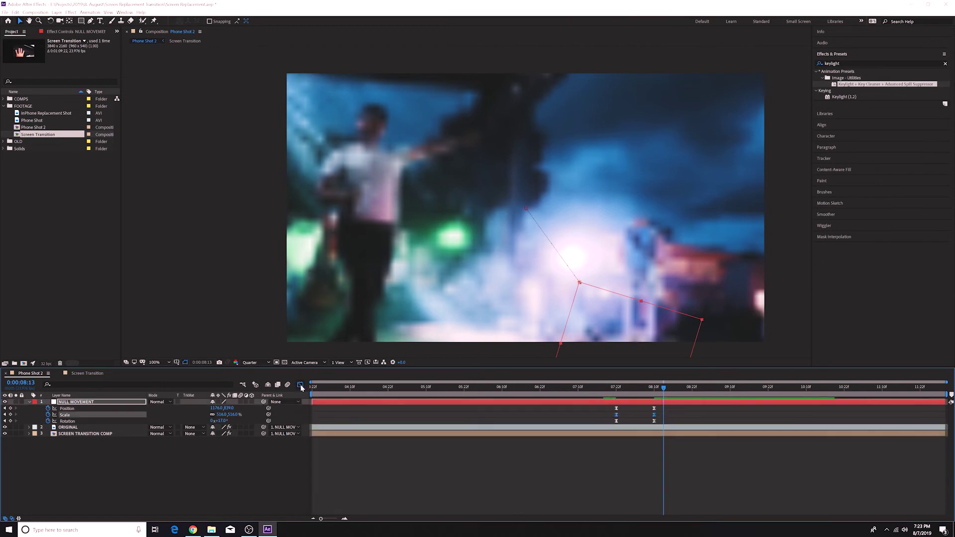
click(300, 385)
click(615, 497)
drag(625, 498, 641, 498)
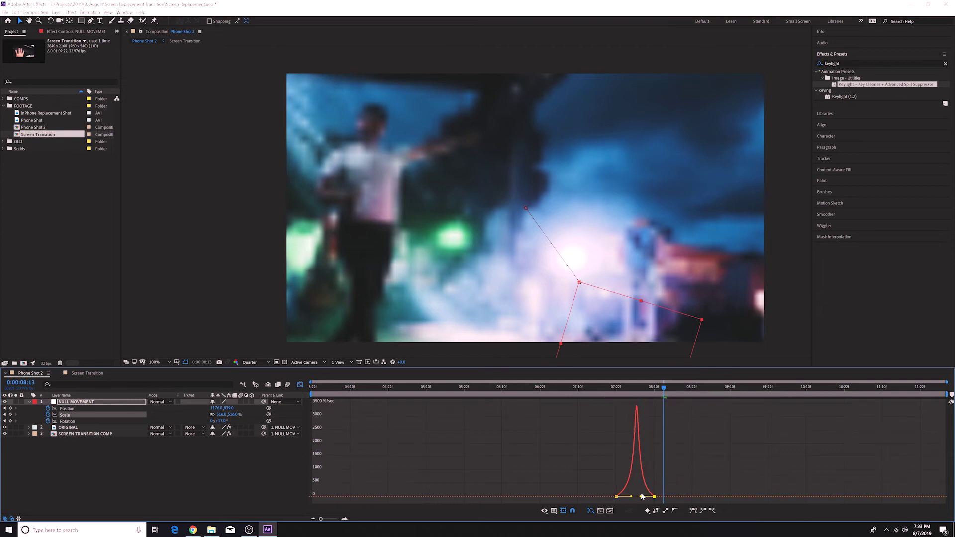
click(300, 386)
- Raise the Rotation keyframes' influence to about 67%, then scrub the zoom from 07:21
drag(669, 419, 607, 421)
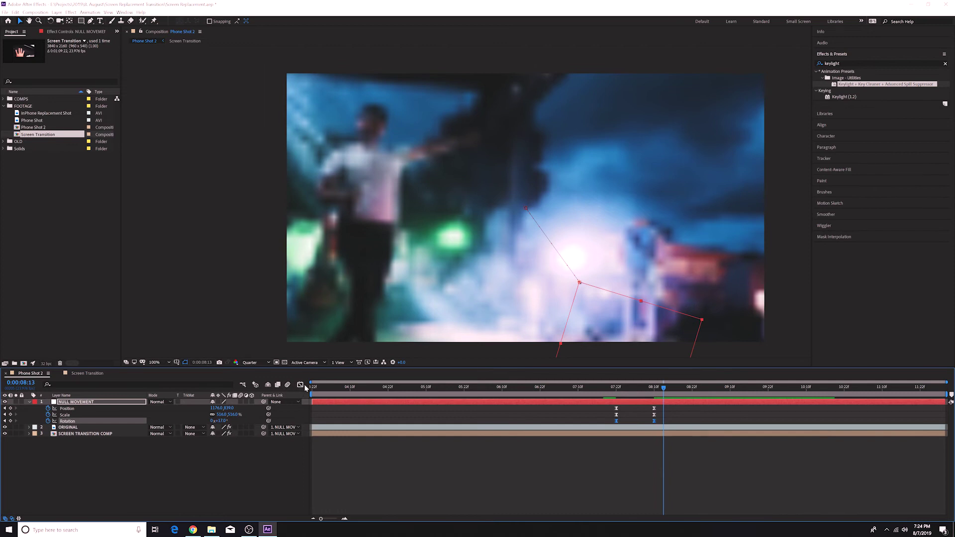
click(300, 385)
click(617, 497)
drag(623, 497, 643, 498)
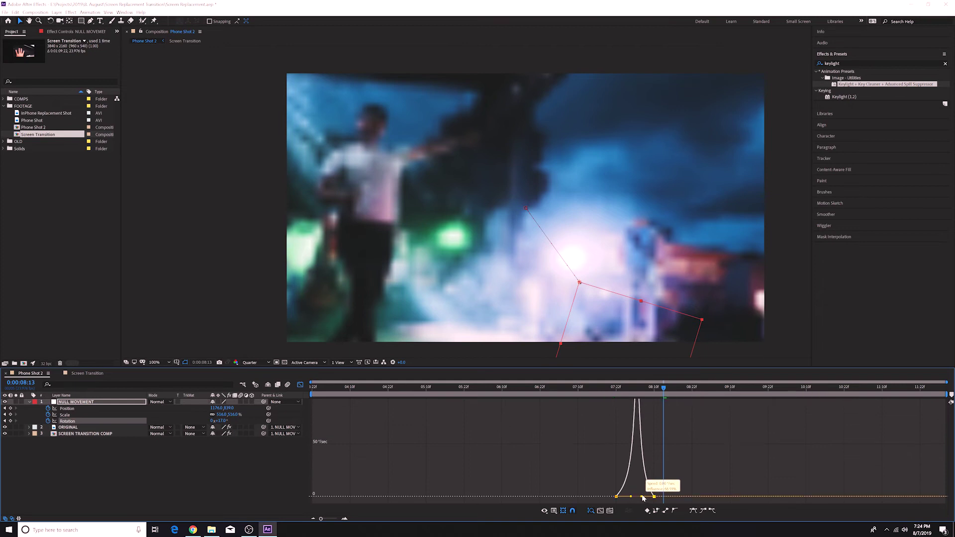
click(300, 385)
click(614, 390)
drag(614, 390, 654, 391)
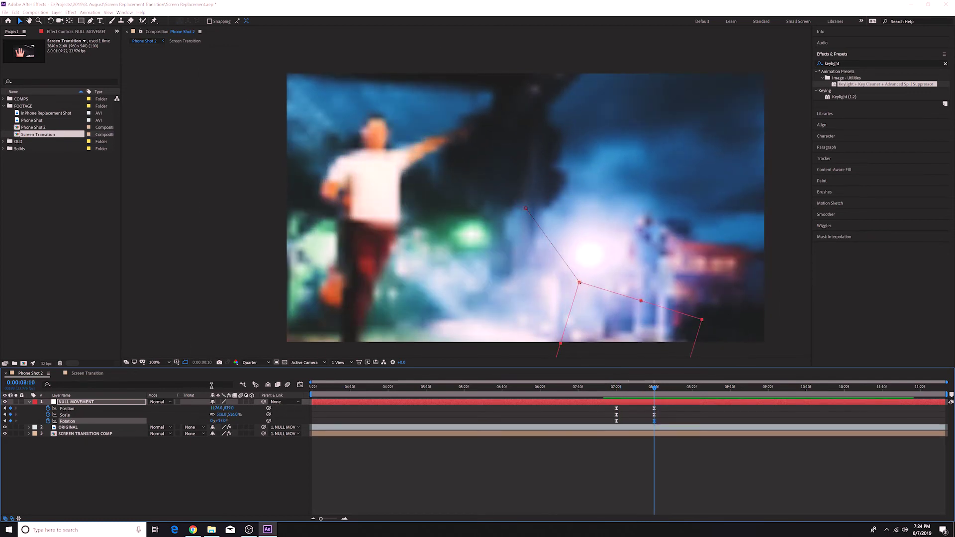
- Change the viewer resolution from Quarter to Full, scrub the zoom and return to 07:22
click(255, 362)
click(251, 375)
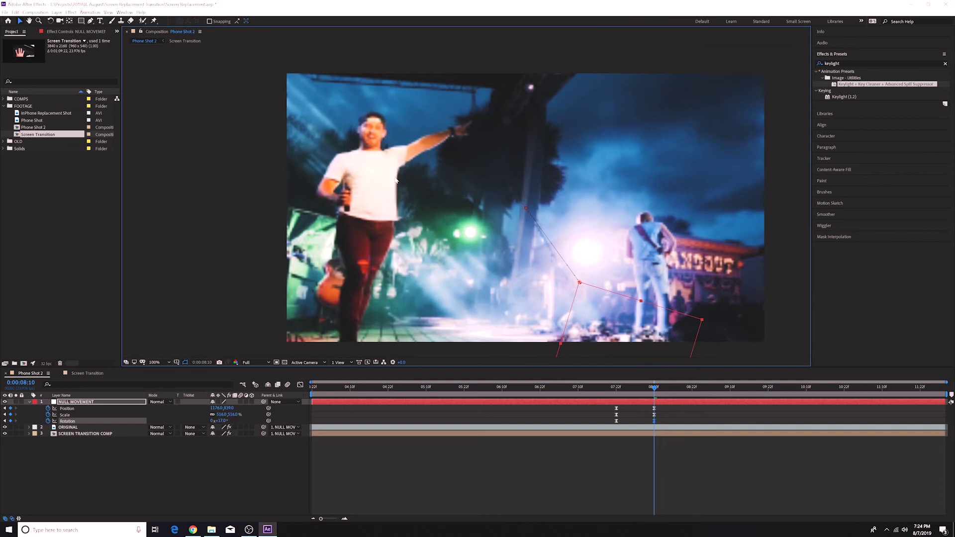
mouse_move(655, 388)
mouse_down()
mouse_move(619, 385)
mouse_move(654, 387)
mouse_up()
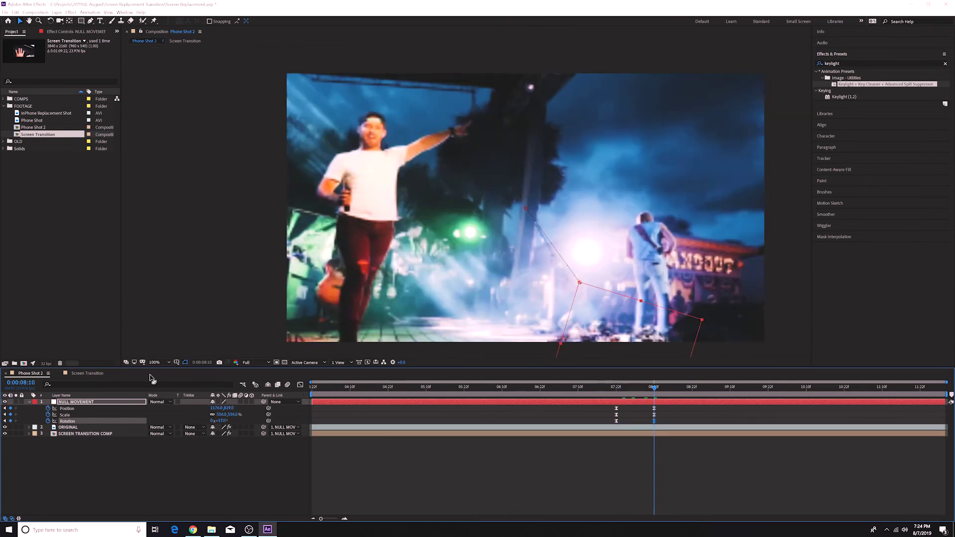
drag(651, 393, 617, 393)
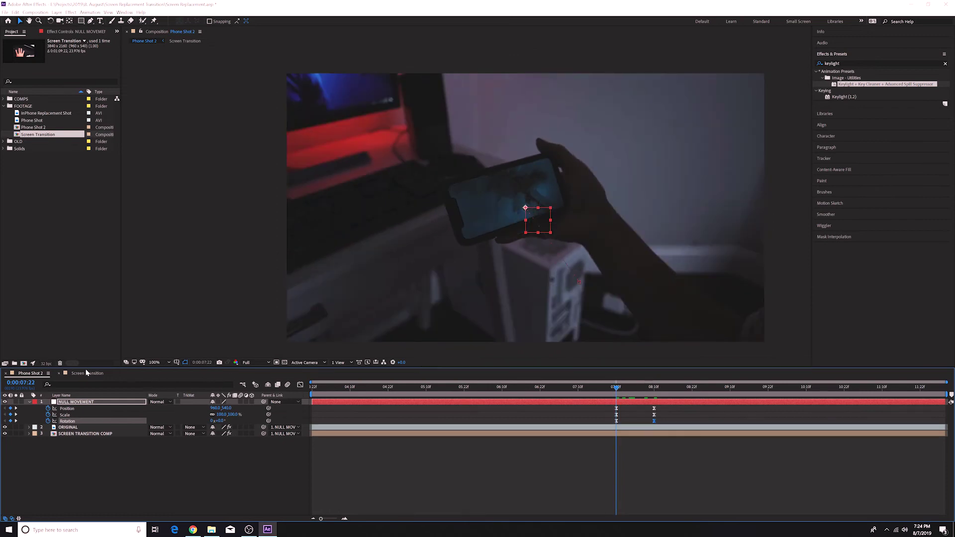
- Enable the Scale stopwatch in Screen Transition and view Phone Shot 2's zoomed frame at 08:10
click(85, 373)
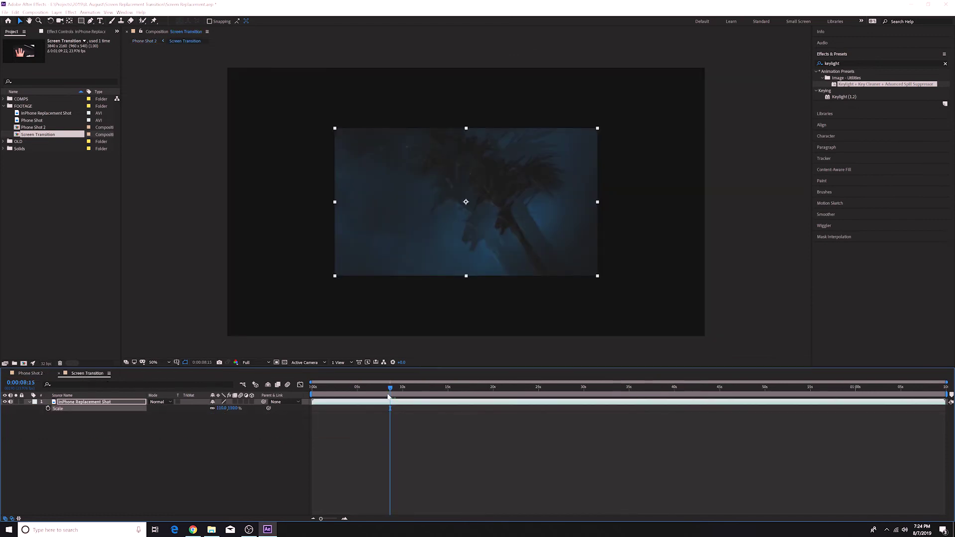
click(48, 408)
click(36, 373)
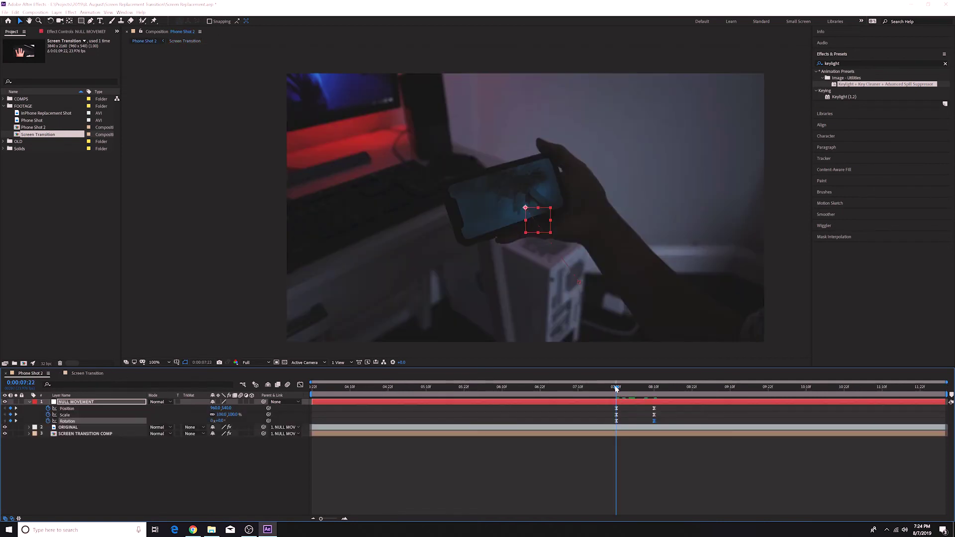
drag(616, 389, 658, 410)
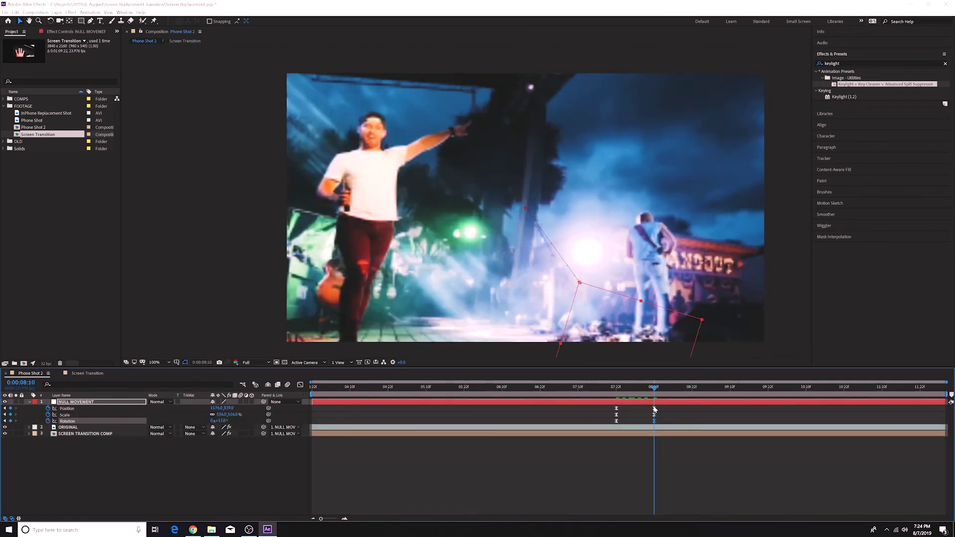
click(95, 374)
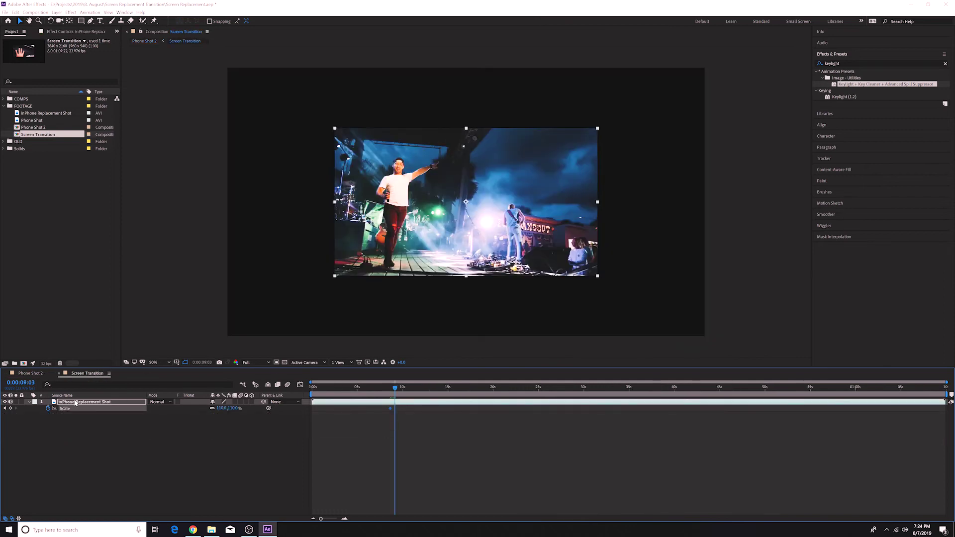
- Set the inPhone Replacement Shot's scale to 80% and compare it in Phone Shot 2
click(221, 408)
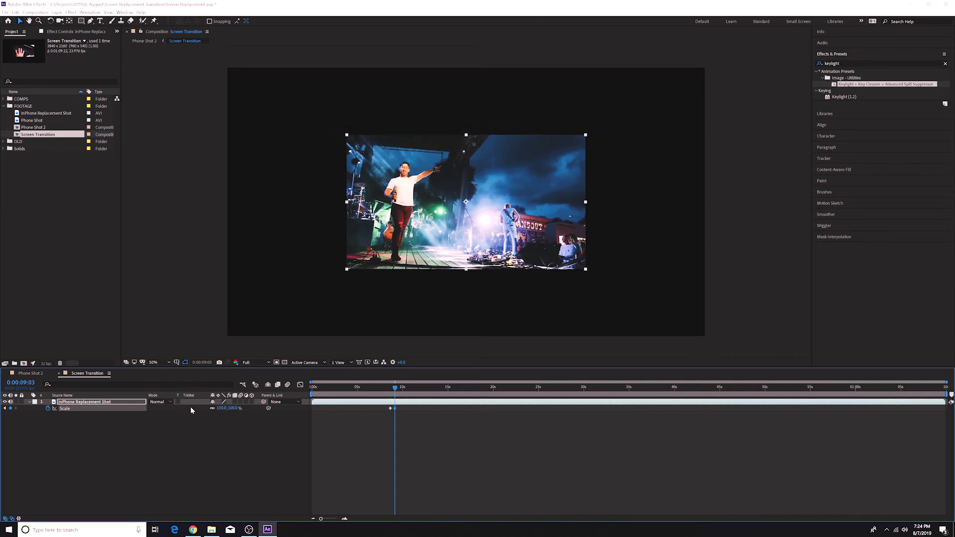
click(30, 373)
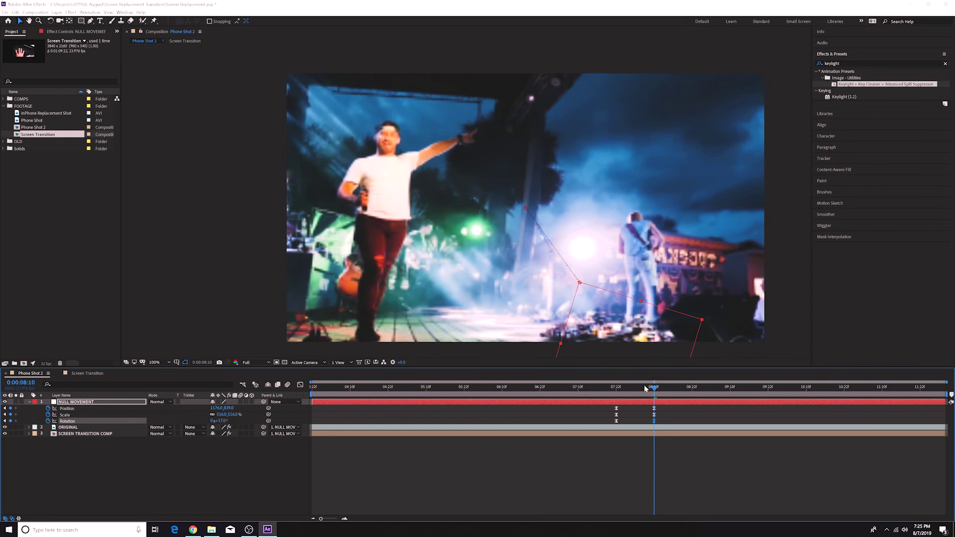
click(87, 373)
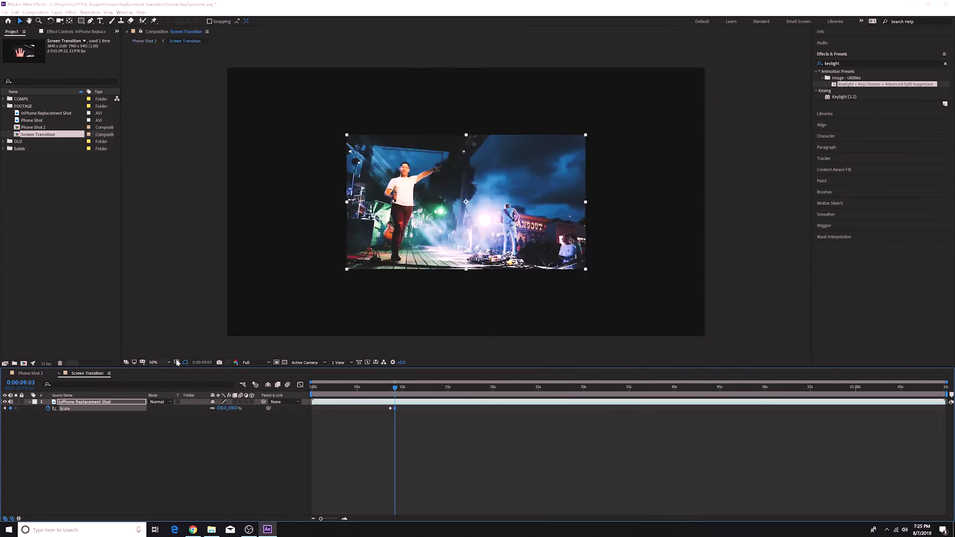
click(222, 408)
text(80)
key(Return)
click(30, 374)
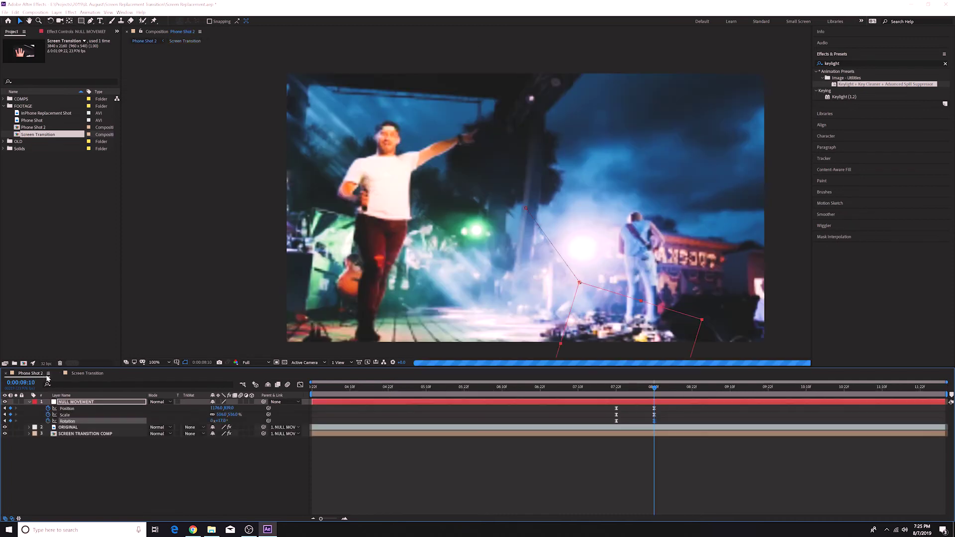
click(89, 374)
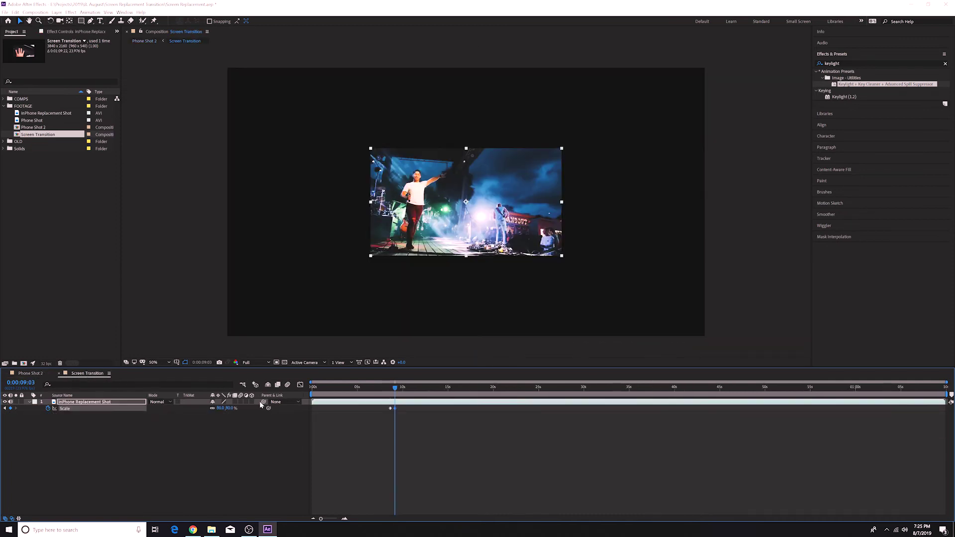
- Change the scale to 95% and check the result in Phone Shot 2
click(222, 408)
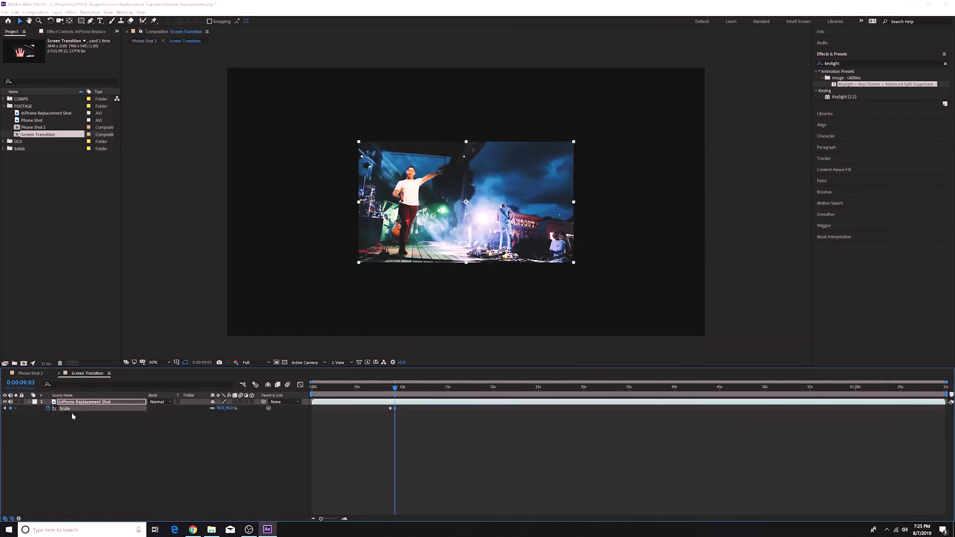
click(31, 374)
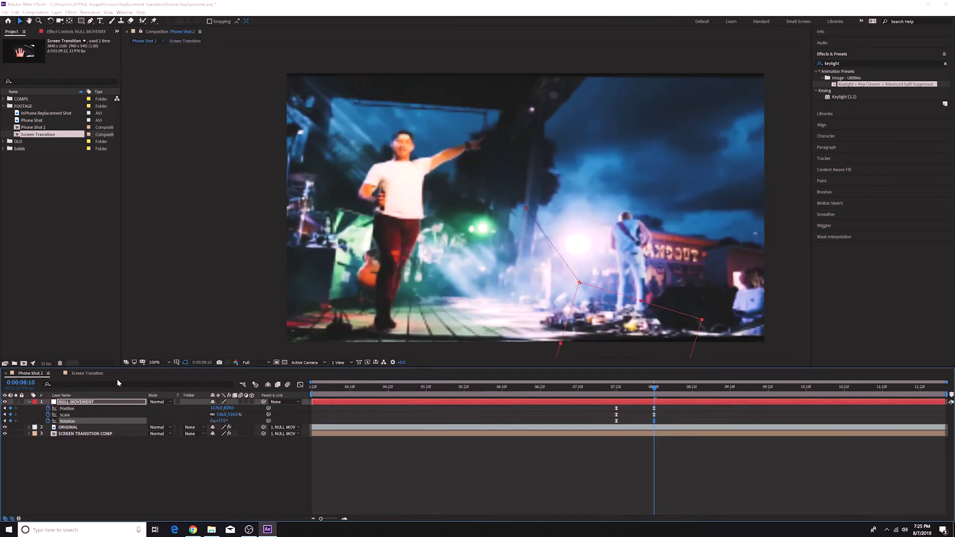
click(95, 373)
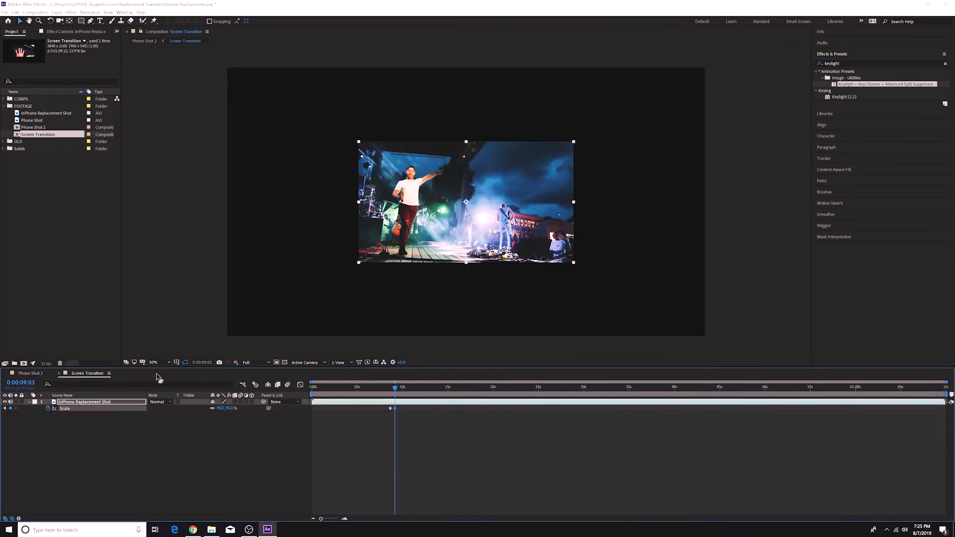
click(222, 408)
text(95)
key(Return)
click(37, 375)
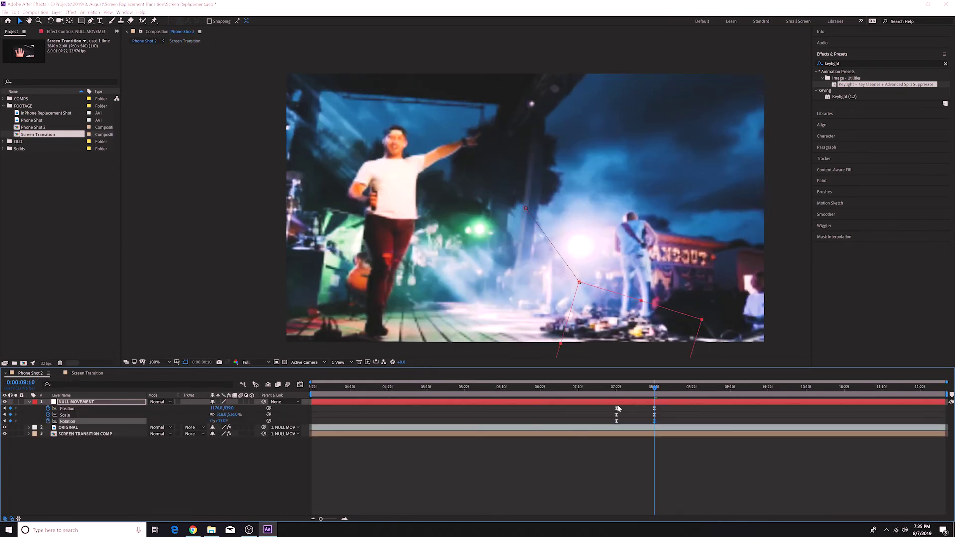
- Play the zoom preview twice from 07:22 and return to the start
drag(656, 387, 616, 387)
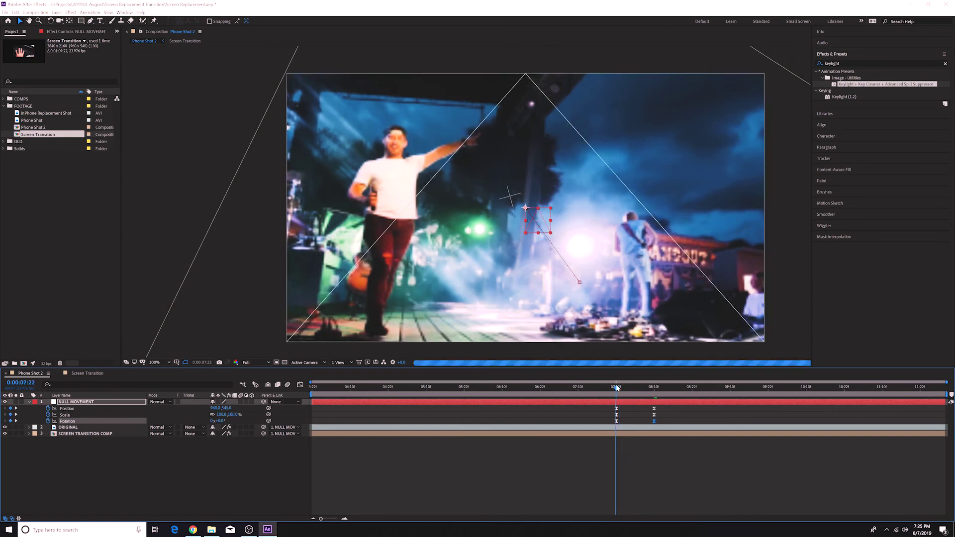
key(space)
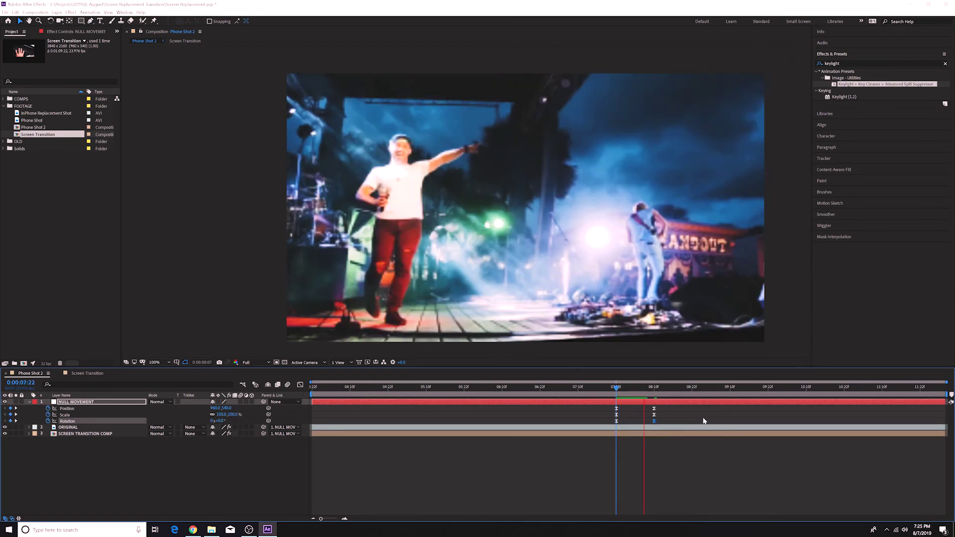
click(657, 387)
click(615, 388)
key(space)
key(space)
click(620, 388)
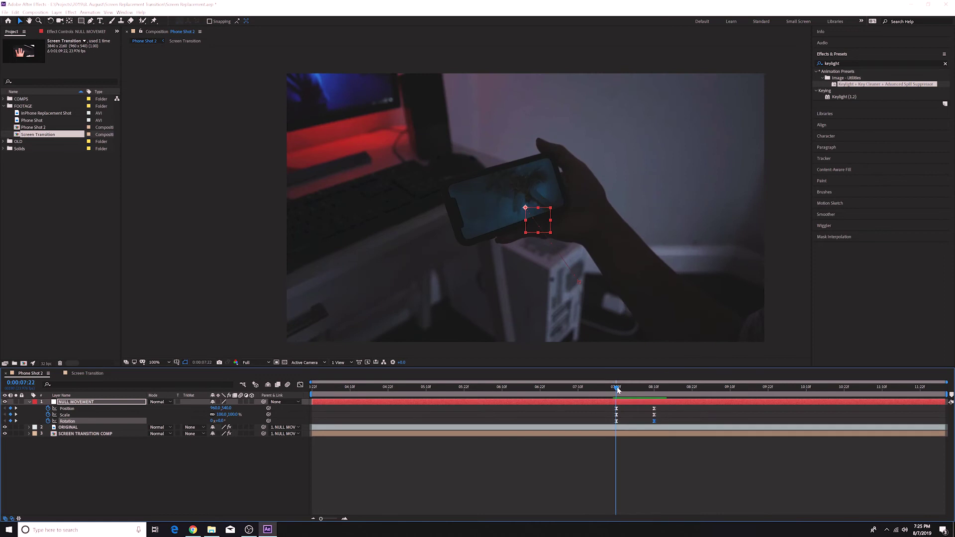
- Drop preview resolution to Quarter, collapse NULL MOVEMENT and select SCREEN TRANSITION COMP
key(ctrl+alt+shift+j)
click(29, 402)
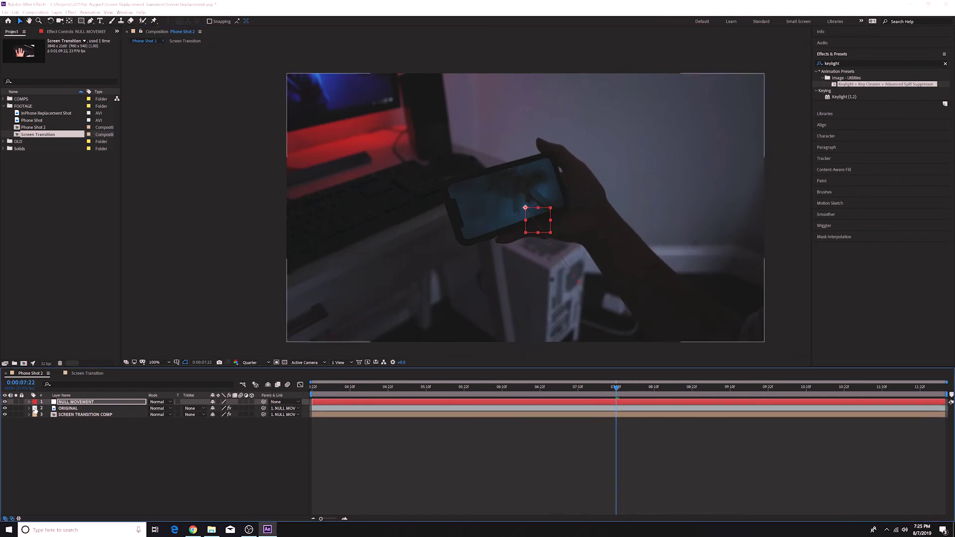
click(67, 440)
click(70, 415)
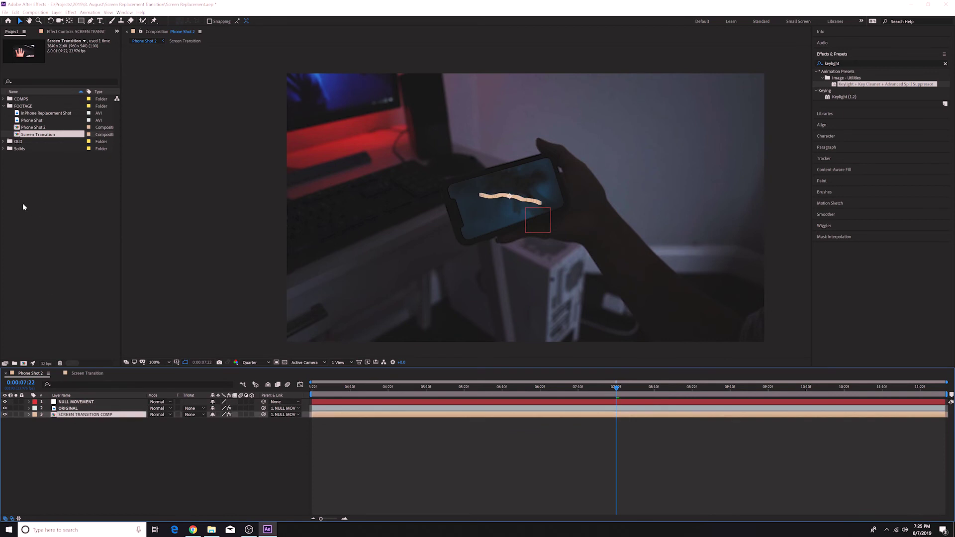
- Add the inPhone Replacement Shot footage from the Project panel as the bottom layer
click(30, 128)
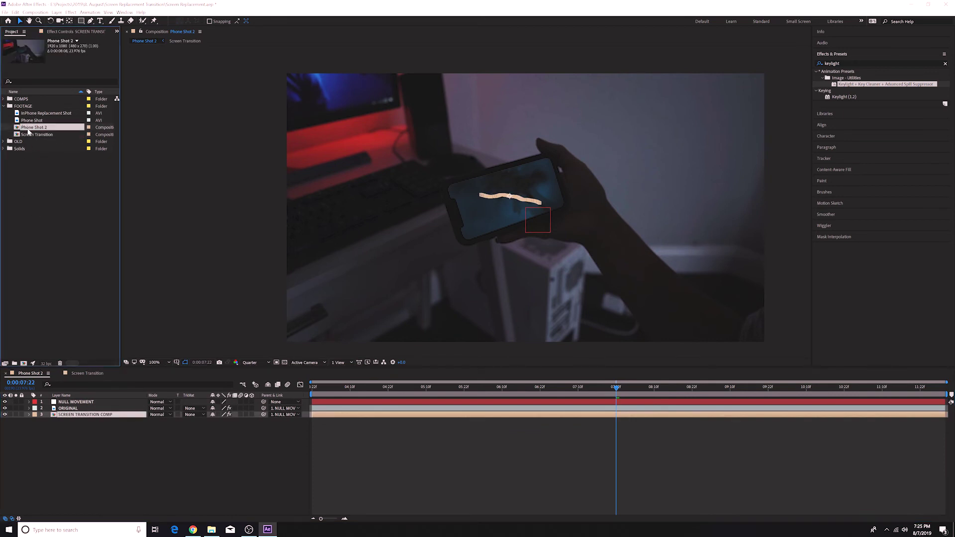
click(23, 135)
click(28, 127)
click(30, 113)
drag(30, 114, 100, 418)
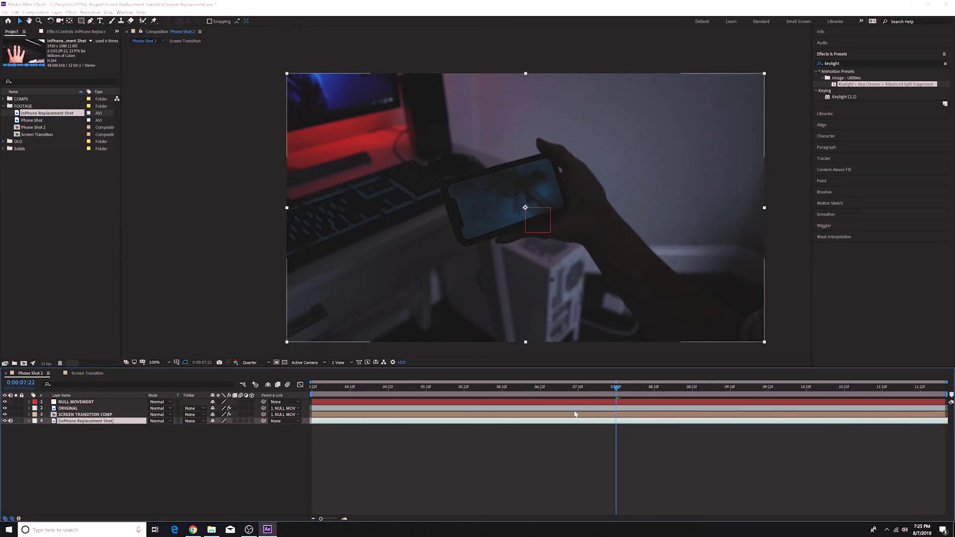
- Trim the inPhone Replacement Shot layer to start at 07:22
click(602, 403)
key(u)
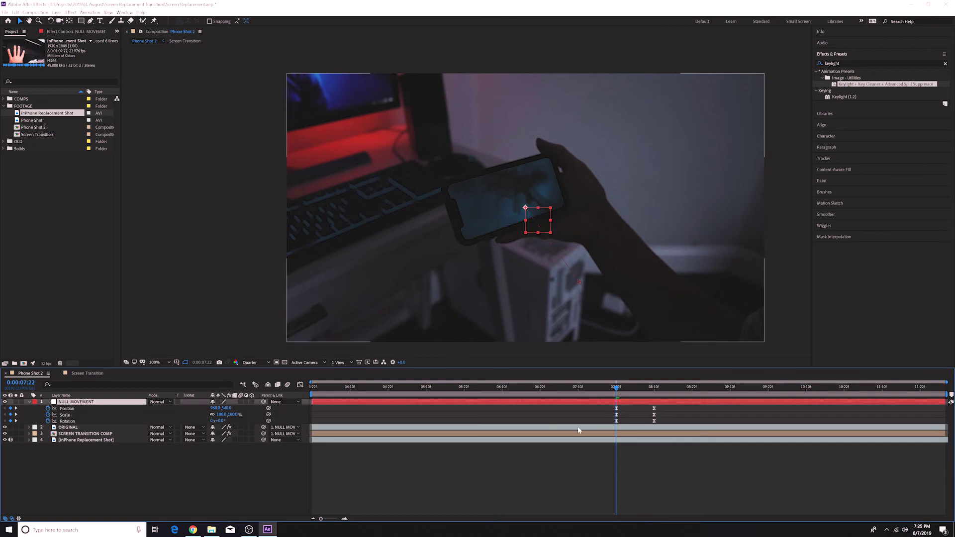
click(607, 441)
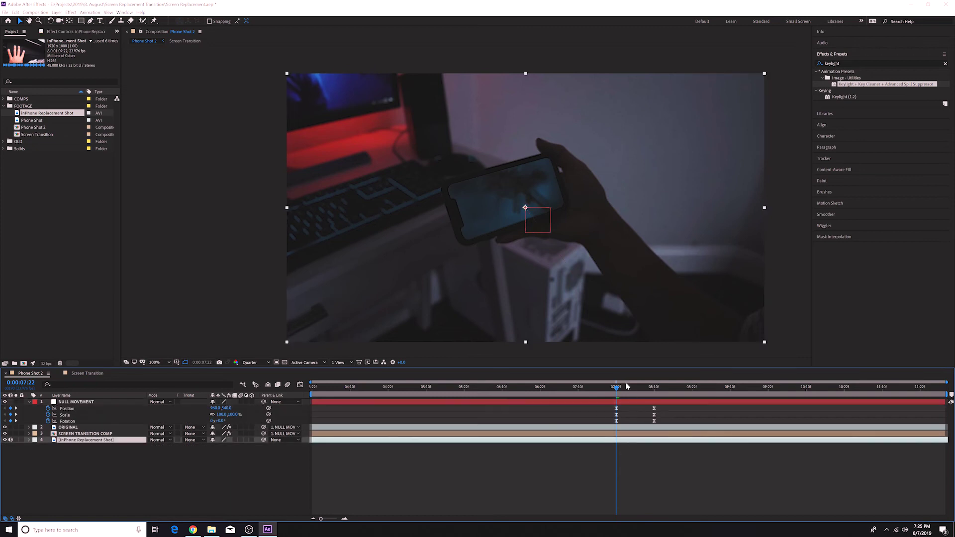
mouse_move(630, 390)
mouse_down()
mouse_move(653, 387)
mouse_move(617, 387)
mouse_up()
key(alt+bracketleft)
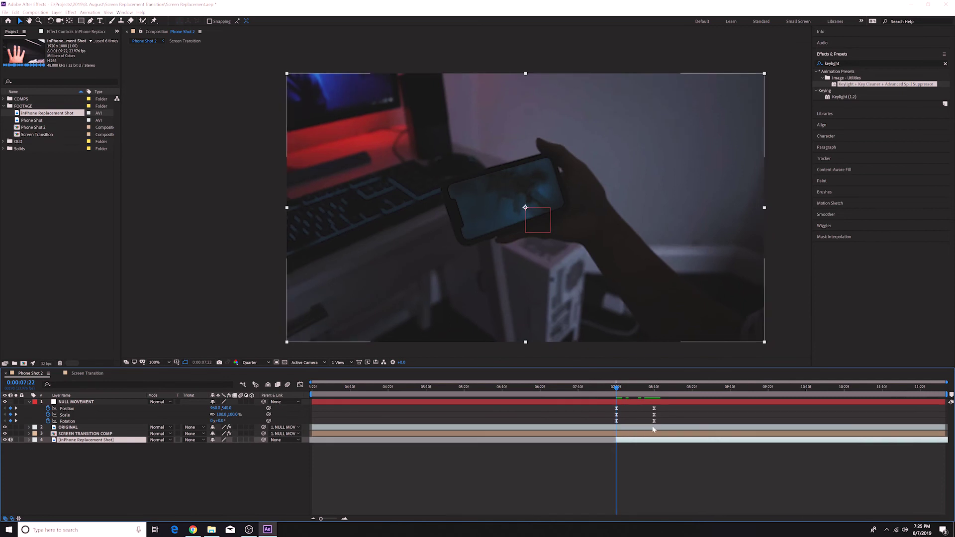
- Trim ORIGINAL and SCREEN TRANSITION COMP to end at 08:10
click(655, 428)
key(alt+bracketright)
key(ctrl+z)
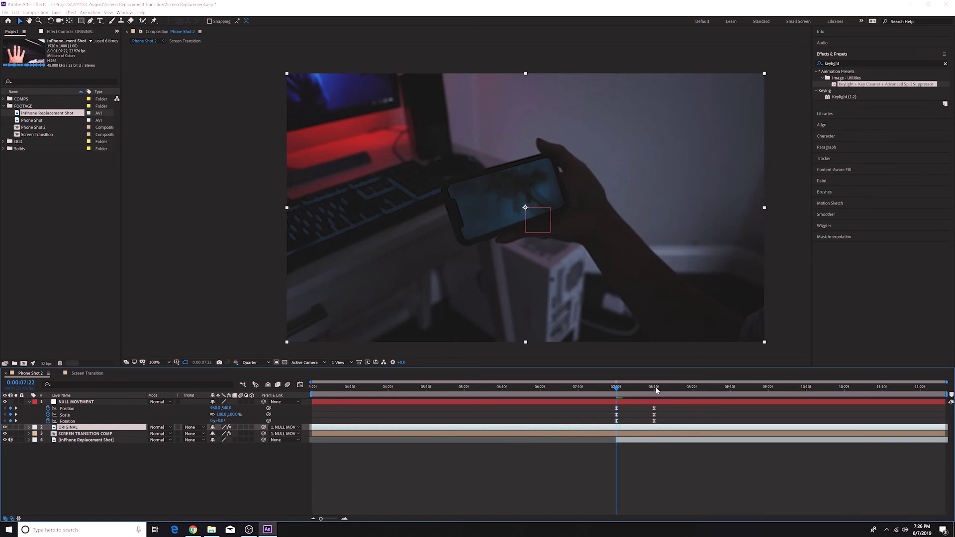
click(655, 387)
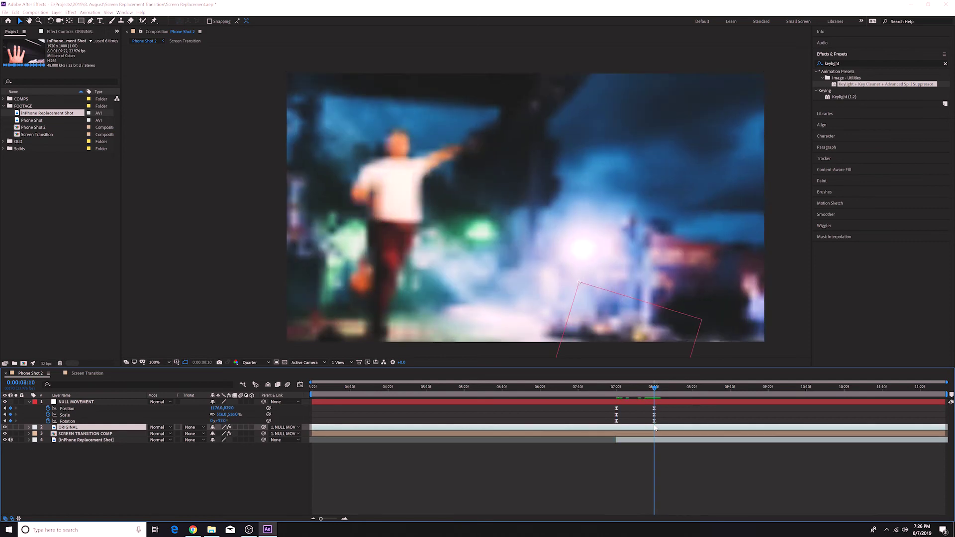
key(alt+bracketright)
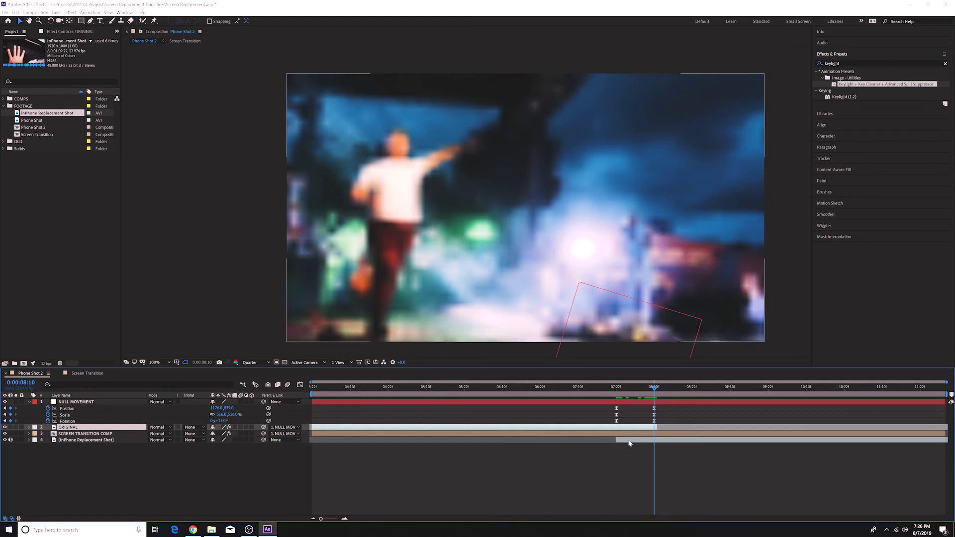
click(654, 435)
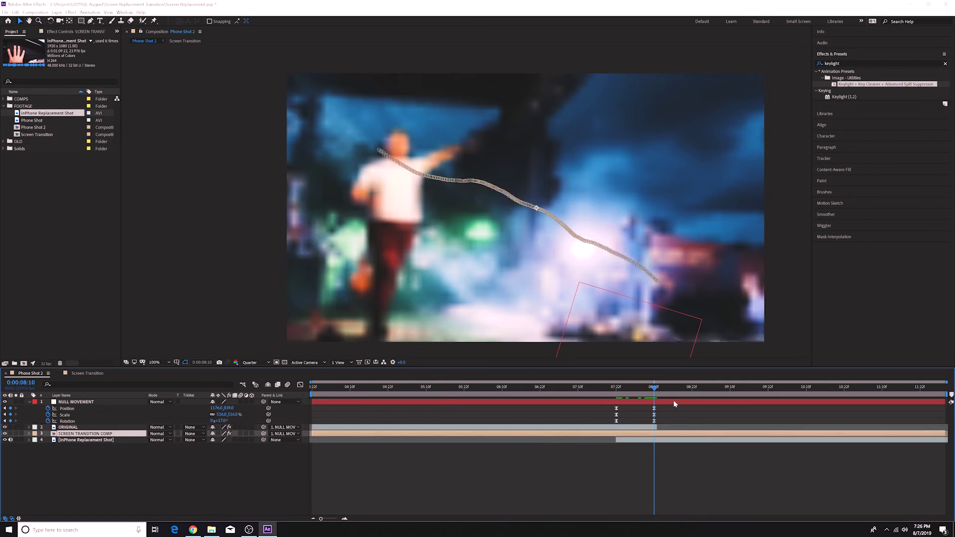
key(alt+bracketright)
- Play the transition from 07:22 and scrub it between 07:18 and 08:13
drag(655, 388, 609, 388)
key(space)
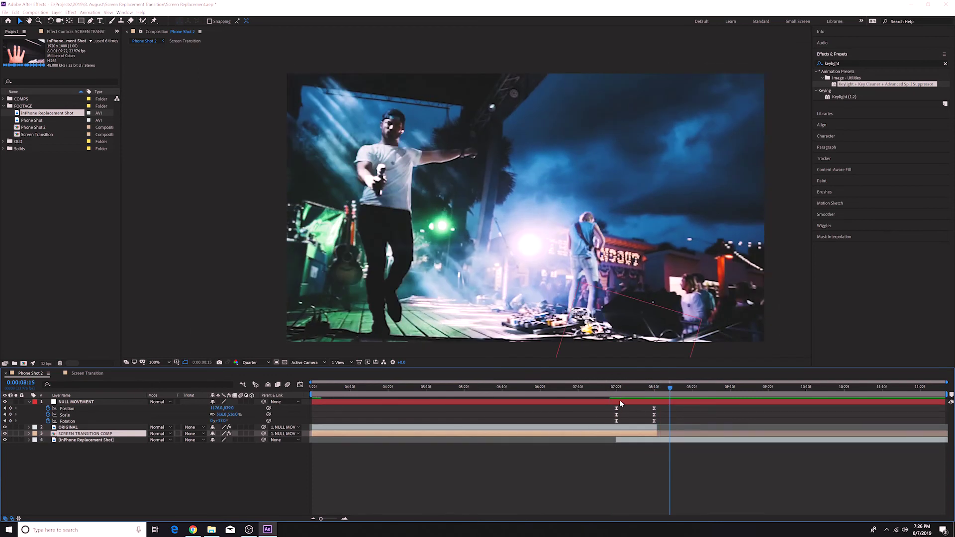
drag(664, 392, 603, 388)
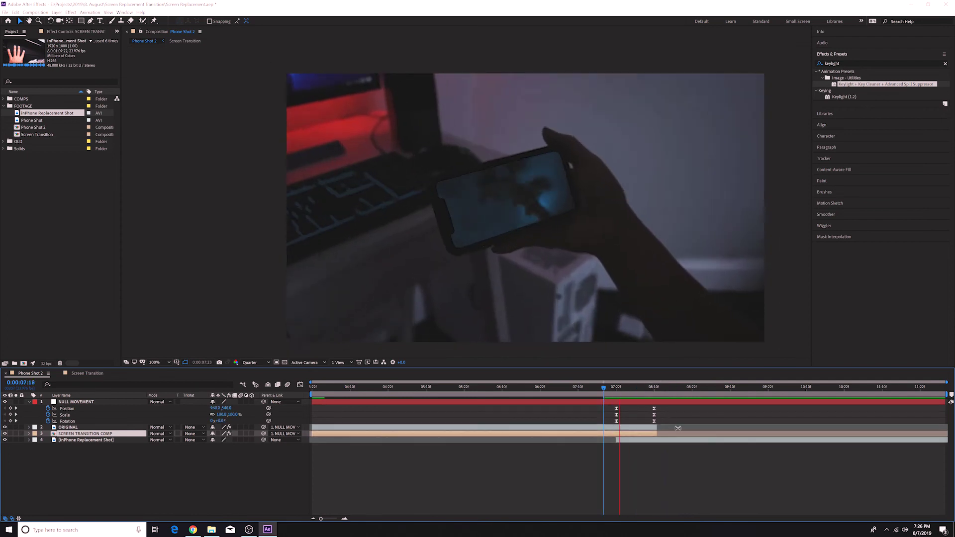
click(664, 387)
drag(664, 390, 644, 387)
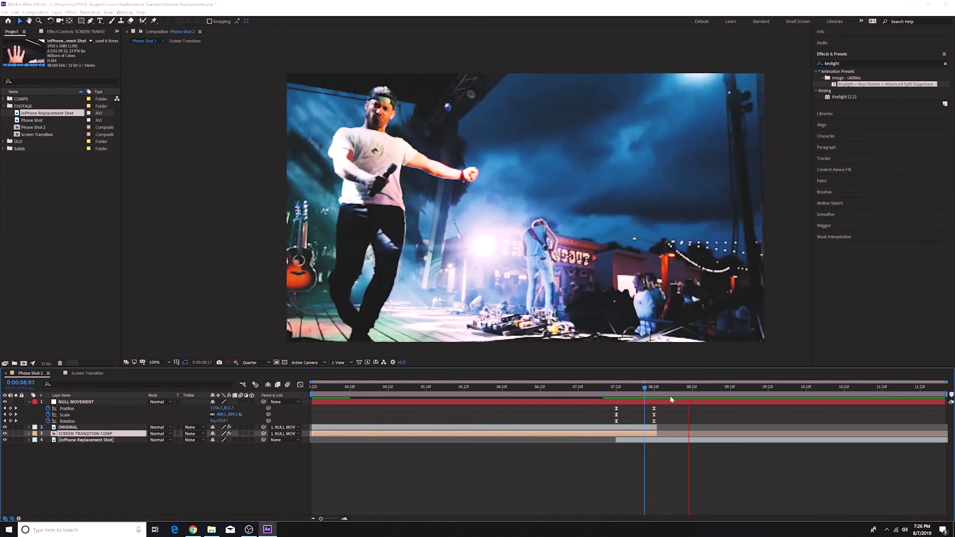
- Replay the transition, stop at 08:09 and select the inPhone Replacement Shot layer
click(655, 387)
click(662, 427)
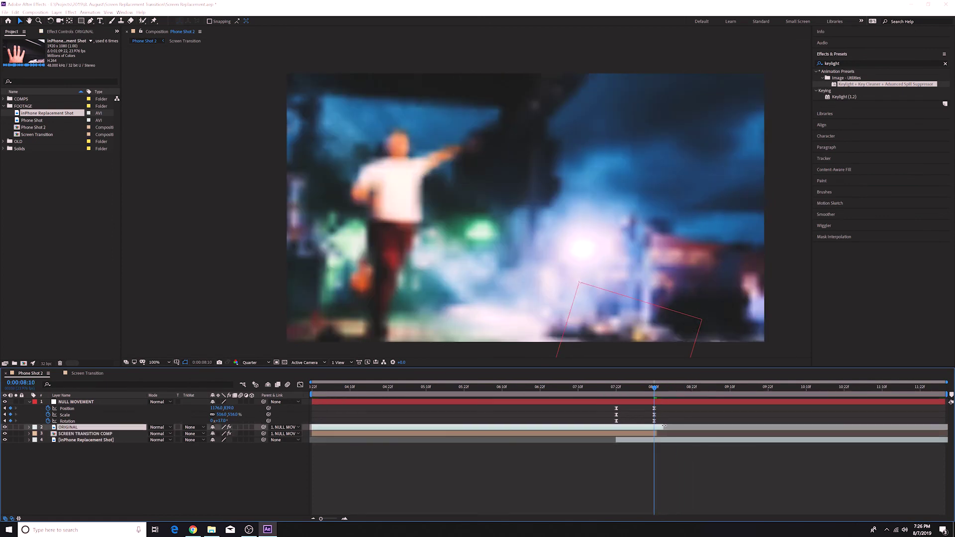
click(663, 433)
mouse_move(656, 388)
mouse_down()
mouse_move(682, 418)
mouse_move(698, 408)
mouse_move(673, 384)
mouse_move(655, 388)
mouse_up()
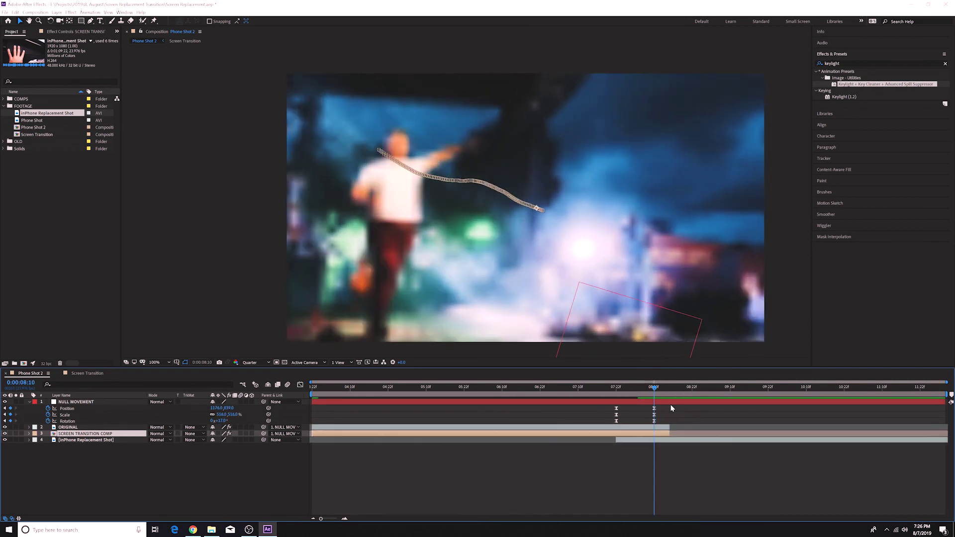
key(space)
click(704, 388)
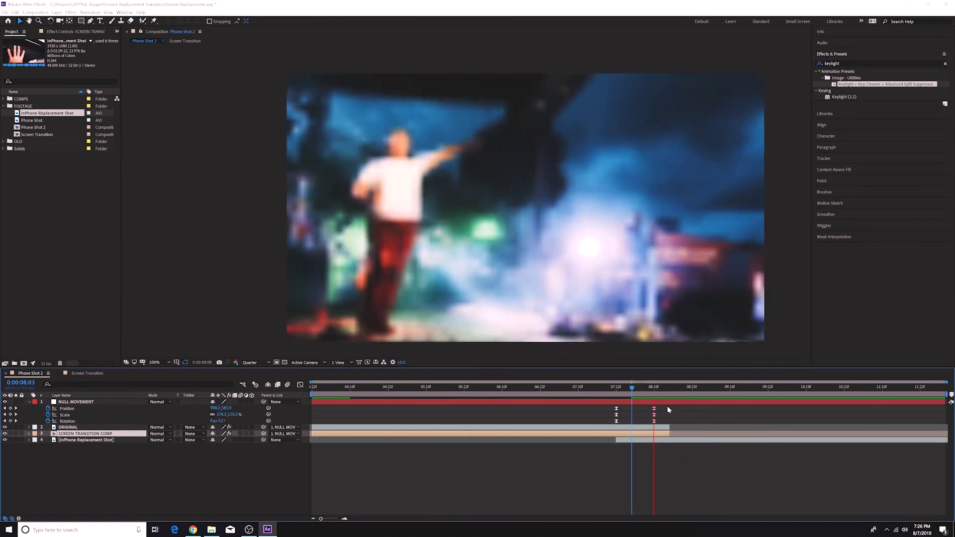
drag(673, 386, 616, 387)
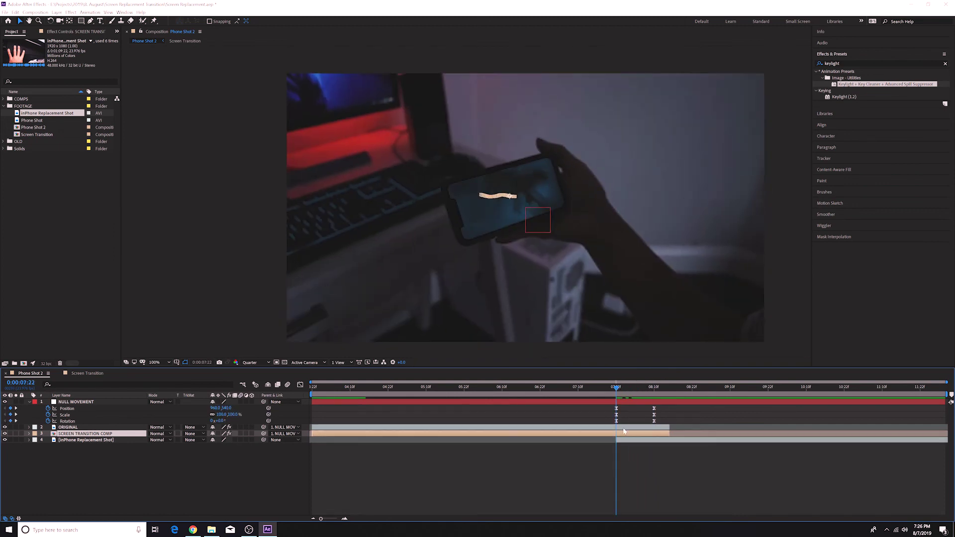
click(628, 439)
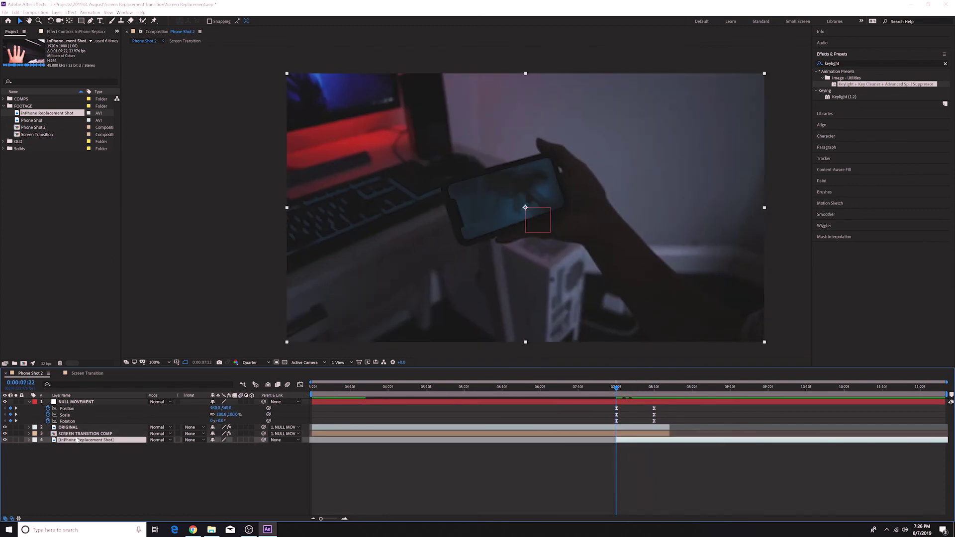
- Keyframe the inPhone Replacement Shot's Opacity from 0% at 07:22 to 100% at 08:10
key(t)
click(48, 446)
click(214, 447)
text(0)
key(Return)
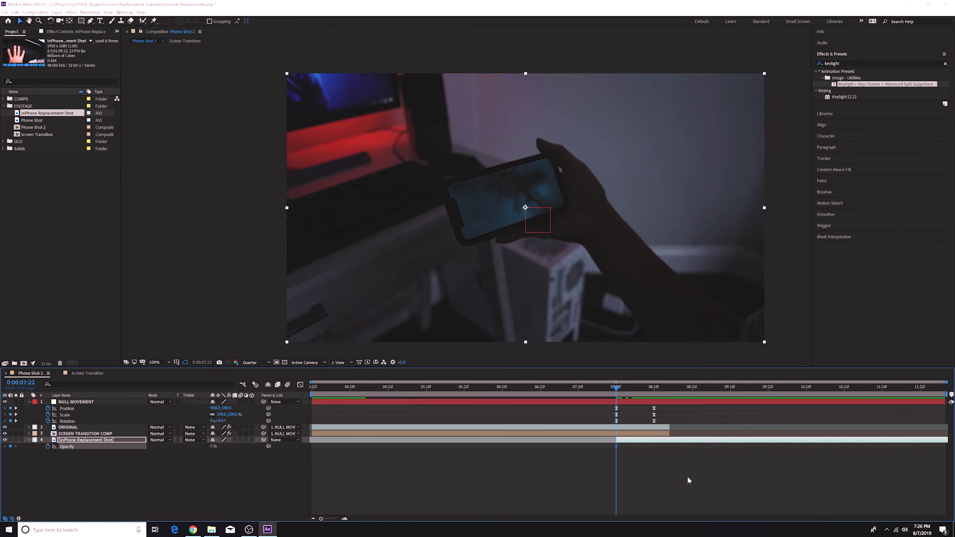
drag(617, 387, 648, 392)
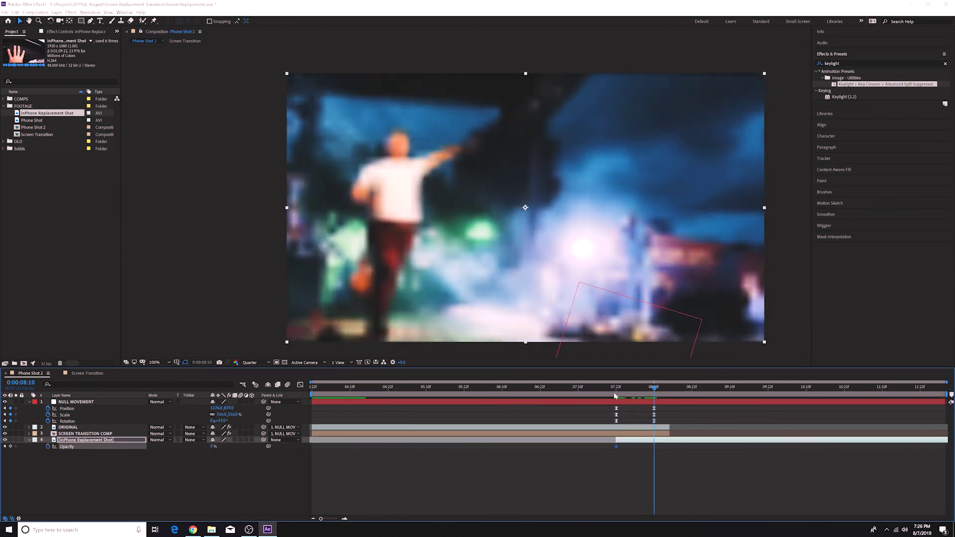
click(213, 447)
text(100)
key(Return)
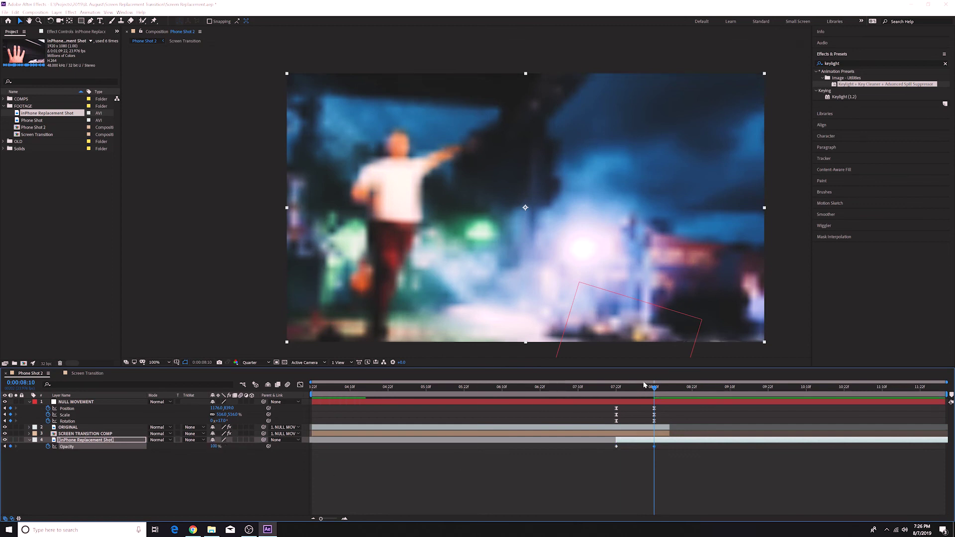
- Keyframe SCREEN TRANSITION COMP Opacity from 100% to 0% at 08:10, then preview the crossfade
drag(653, 392, 616, 391)
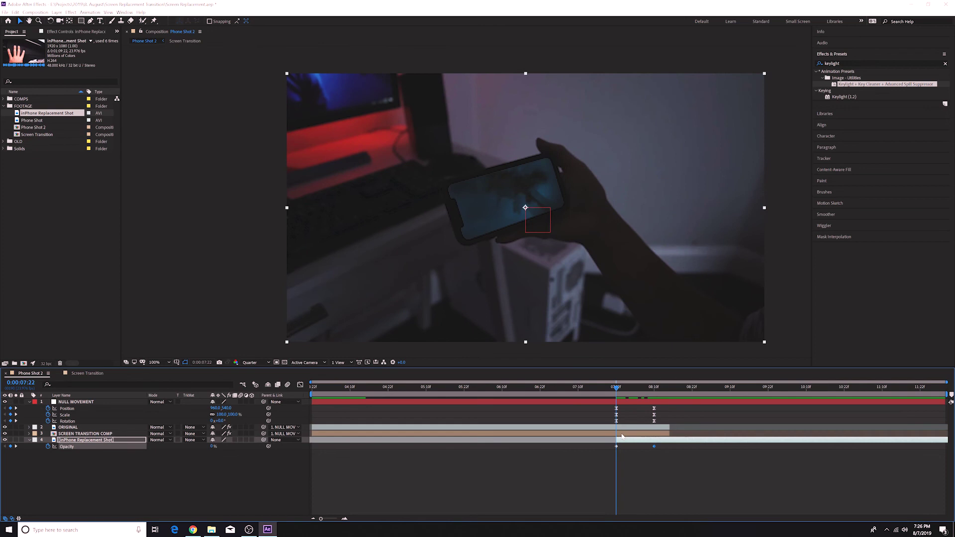
click(100, 434)
drag(616, 387, 645, 390)
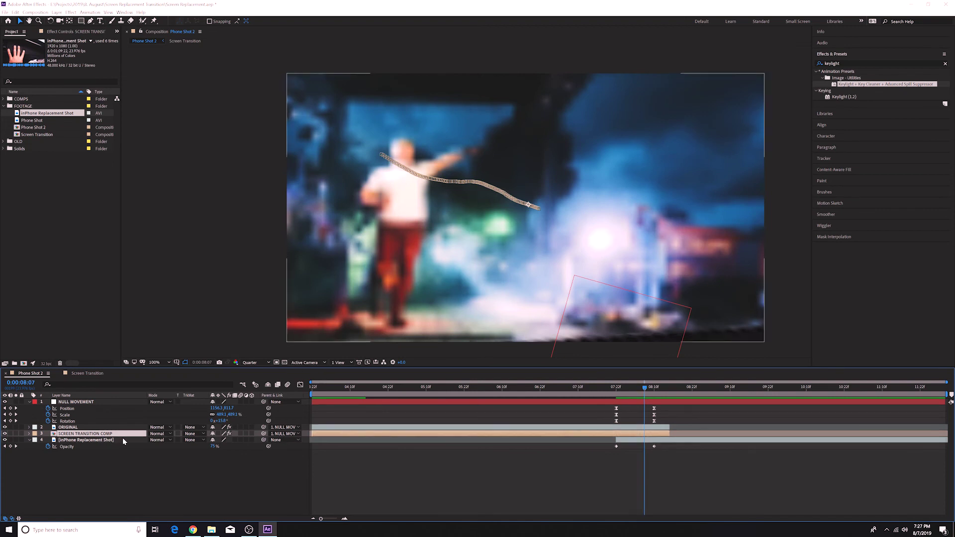
key(alt+shift+t)
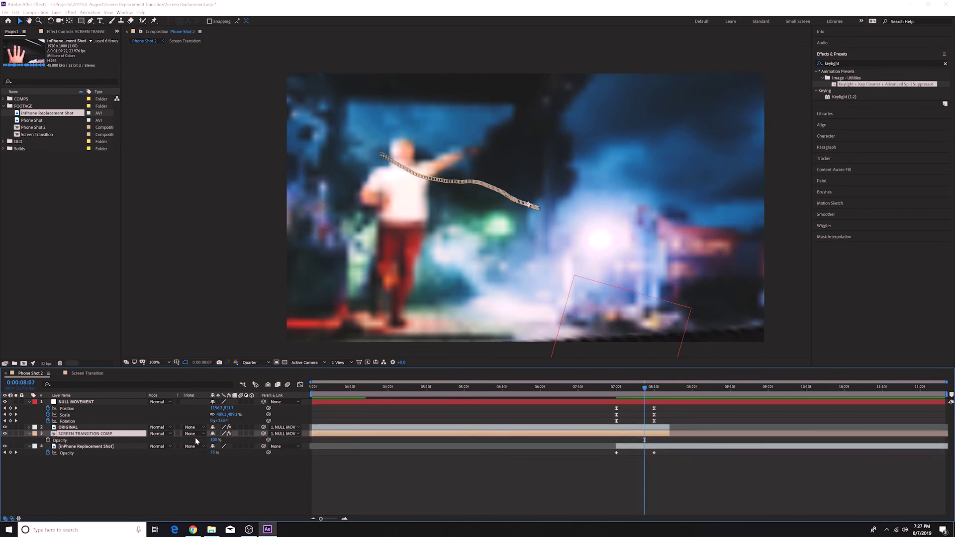
click(48, 440)
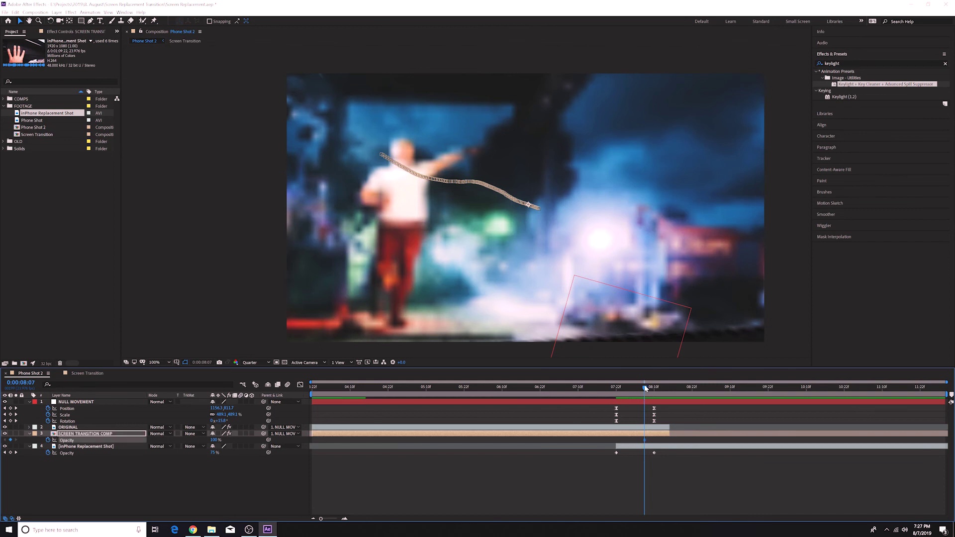
drag(645, 388, 654, 387)
click(214, 440)
text(0)
key(Return)
drag(616, 387, 673, 393)
key(space)
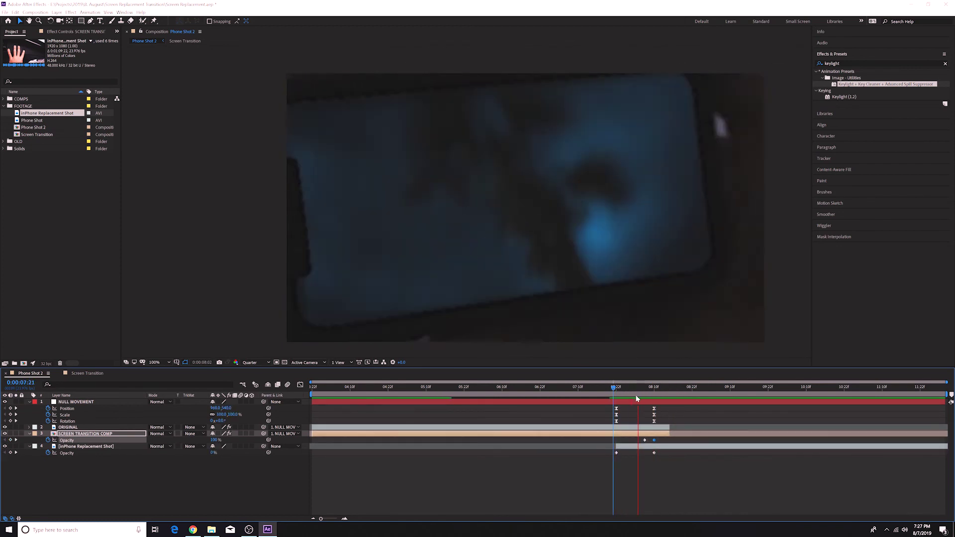
- Collapse the expanded layer properties and add a new adjustment layer at 07:22
click(617, 387)
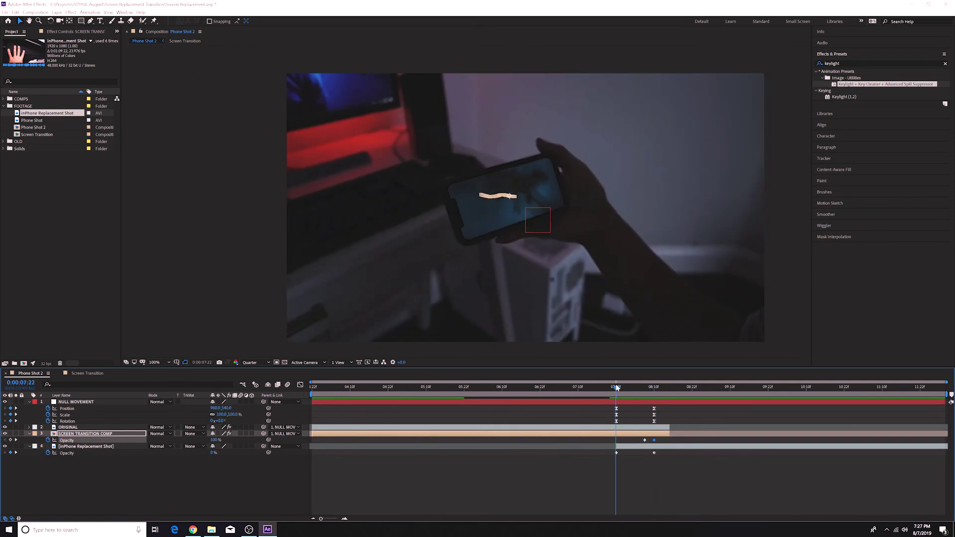
click(28, 402)
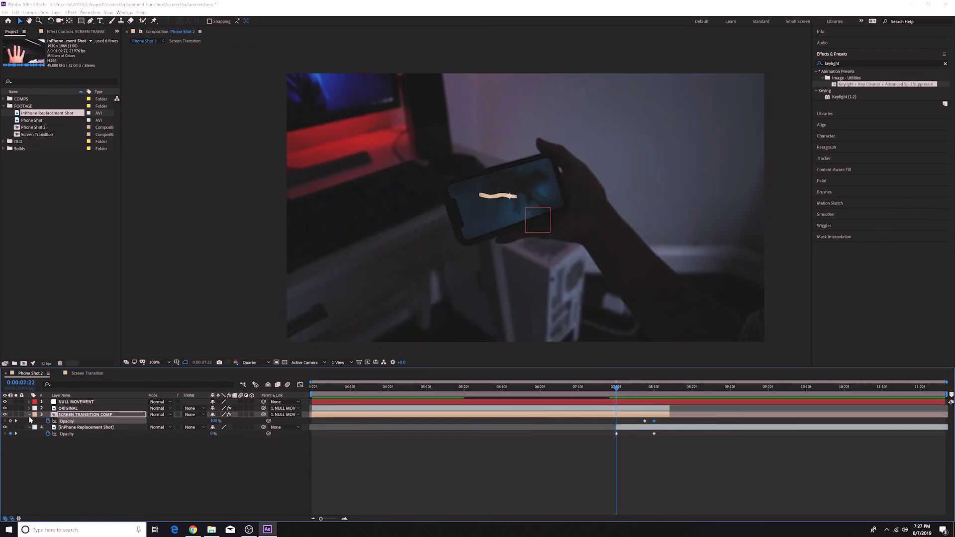
click(29, 414)
click(29, 421)
right_click(84, 453)
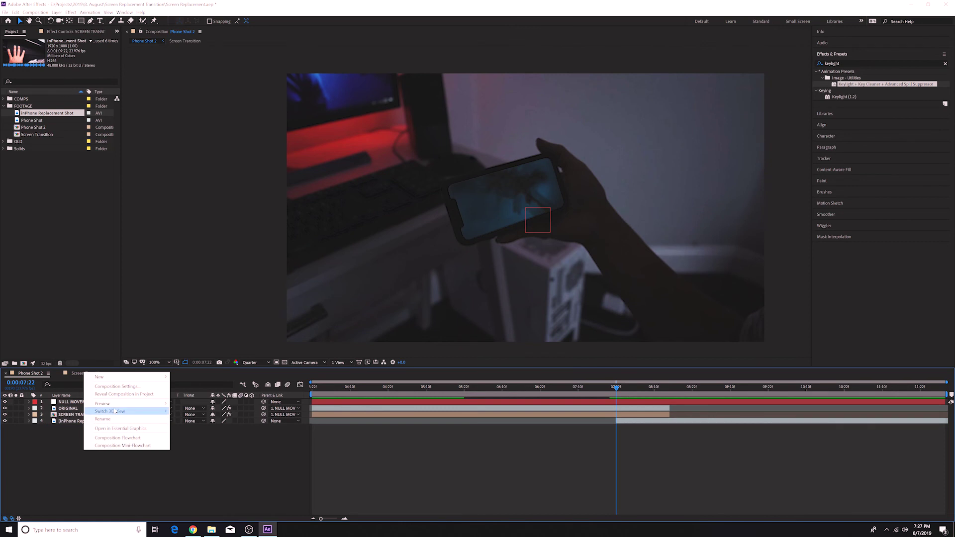
mouse_move(99, 377)
click(197, 433)
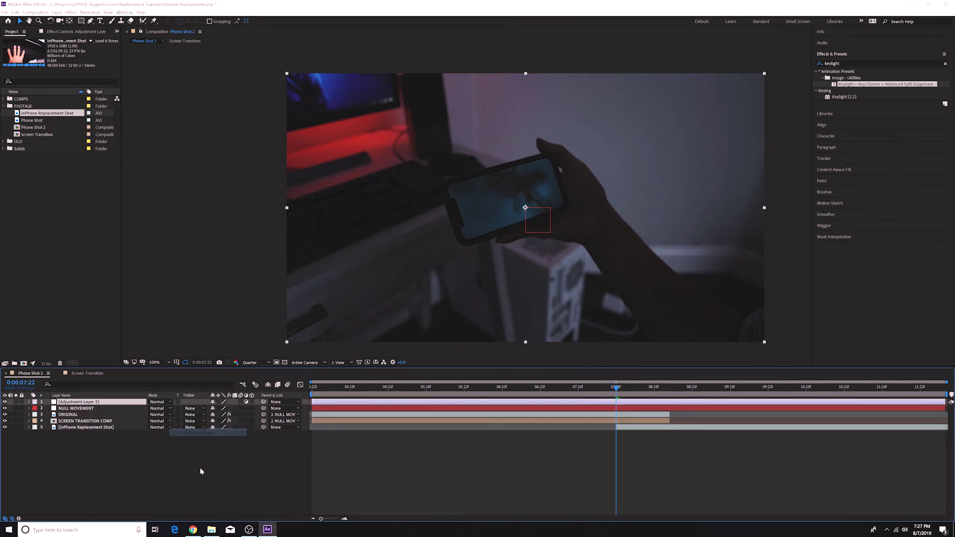
- Trim the adjustment layer to 07:22–08:10 and rename it MOTION BLUR
click(627, 408)
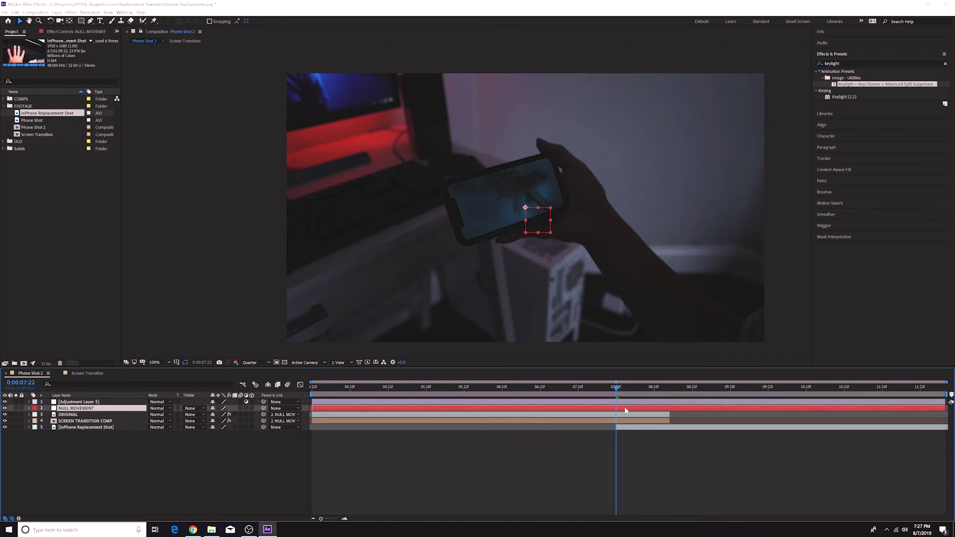
key(u)
click(619, 401)
key(alt+bracketleft)
drag(616, 387, 658, 391)
key(alt+bracketright)
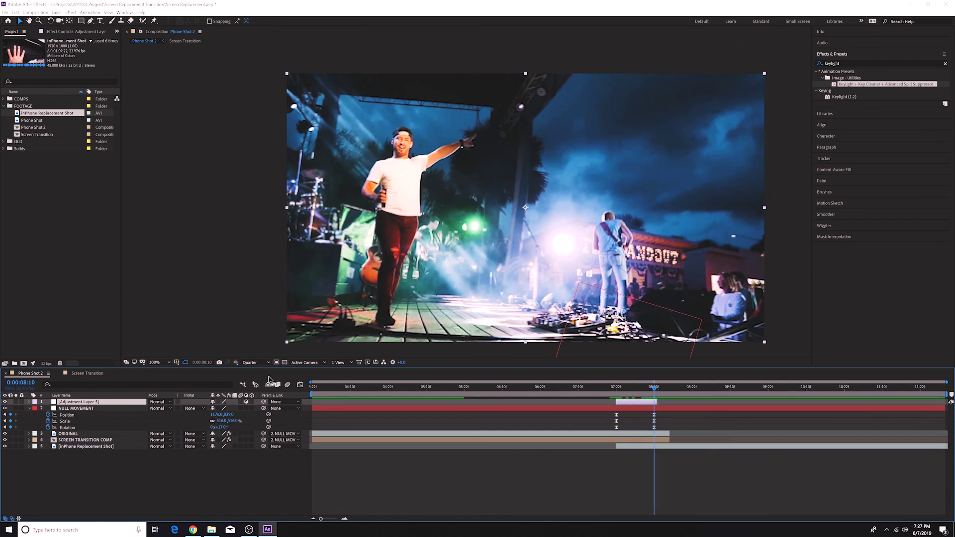
key(Return)
text(F)
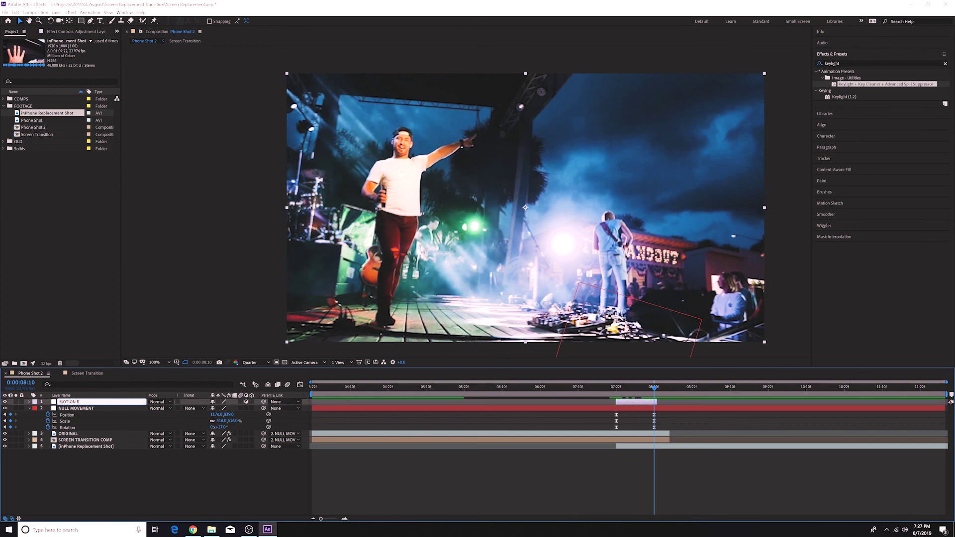
key(Return)
- Replace the 'keylight' search with 'force' and apply CC Force Motion Blur to MOTION BLUR
click(839, 63)
click(837, 61)
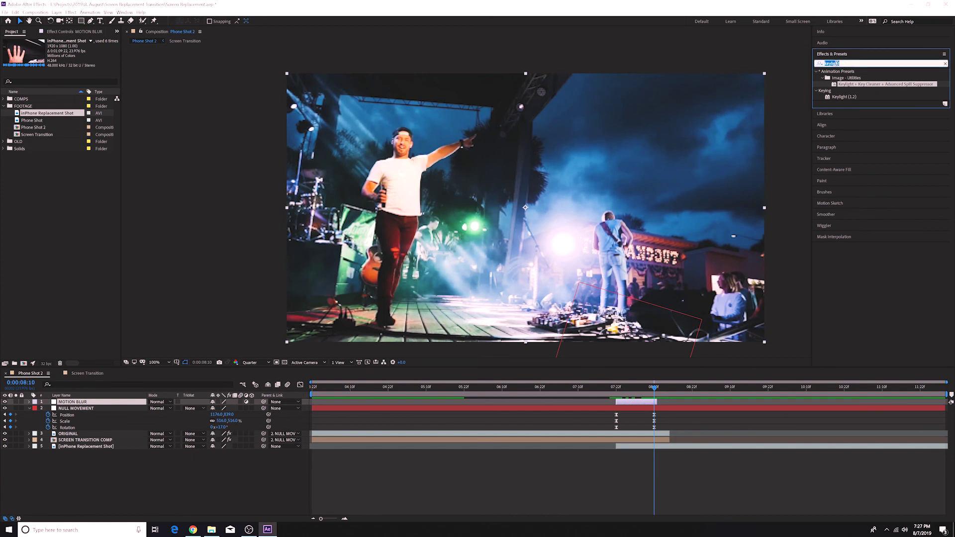
key(BackSpace)
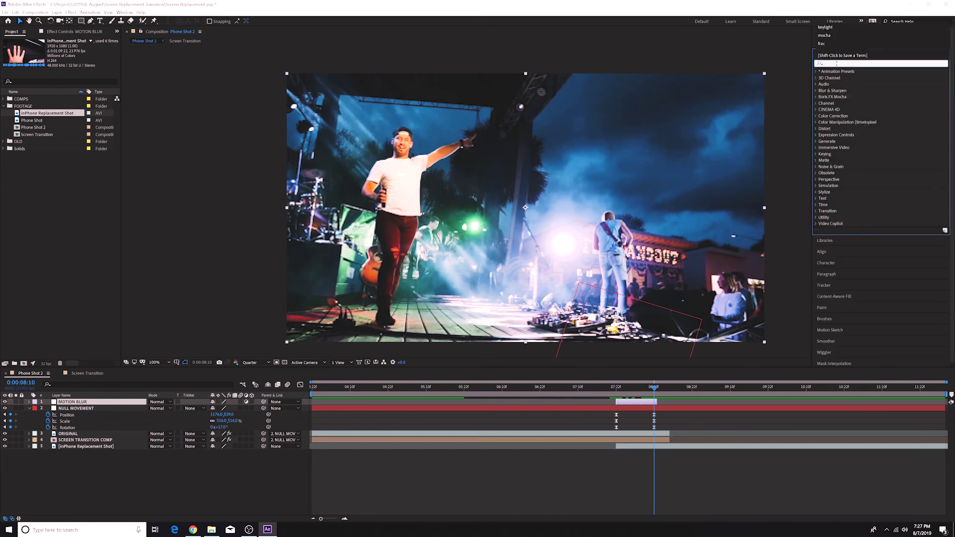
text(force)
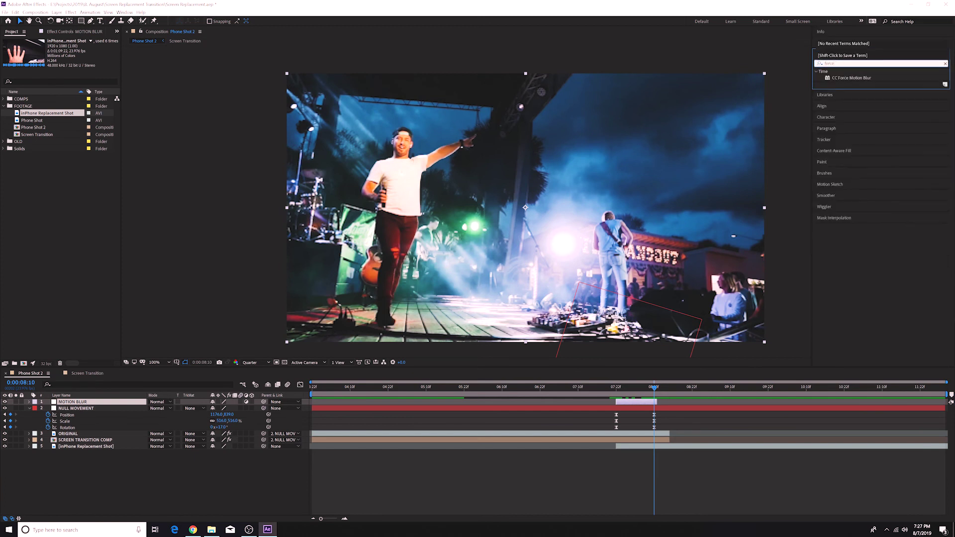
double_click(852, 77)
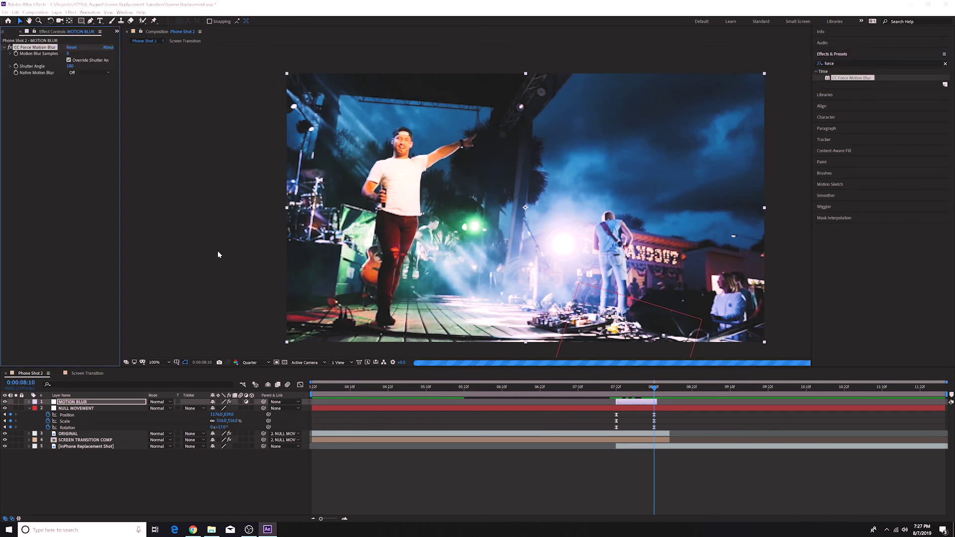
- Set Motion Blur Samples to 16 and return to 07:22
click(73, 53)
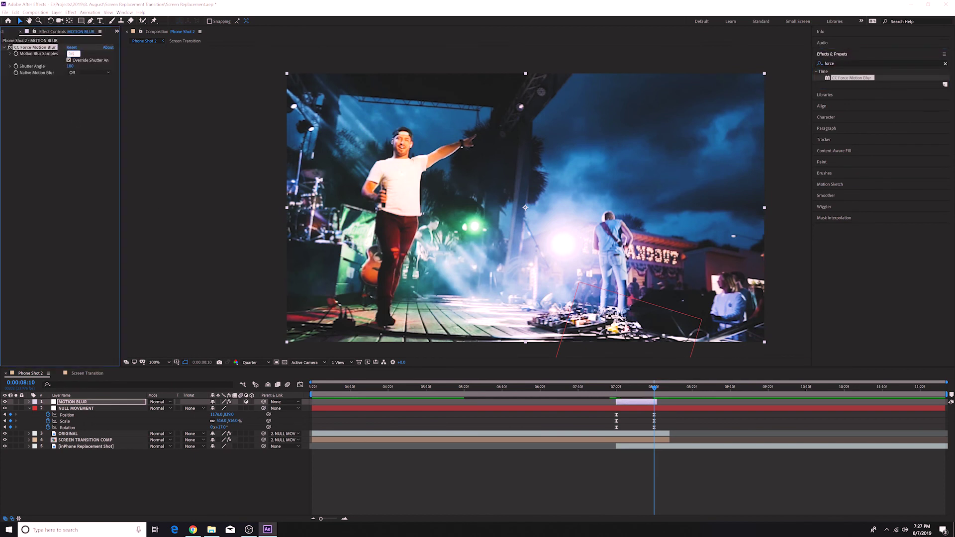
key(Return)
click(617, 387)
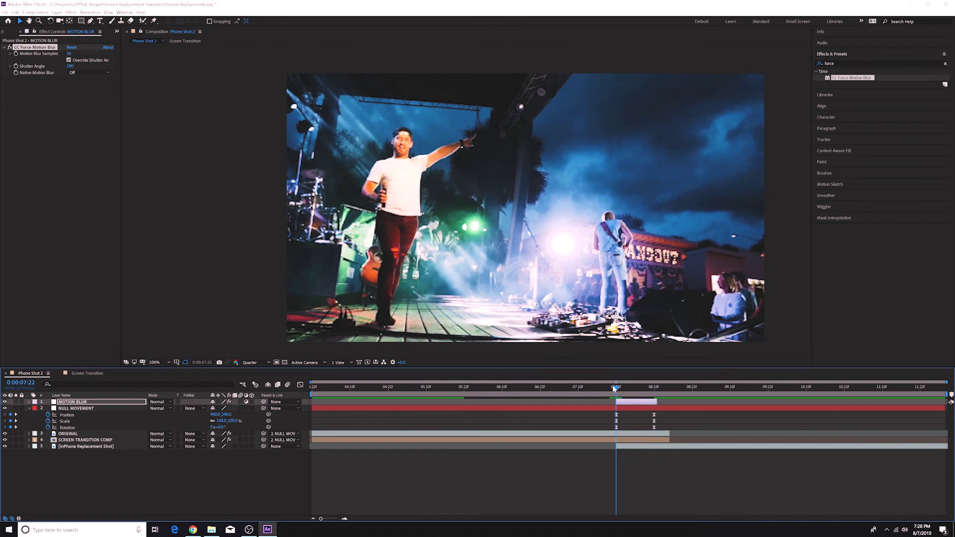
drag(614, 389, 609, 388)
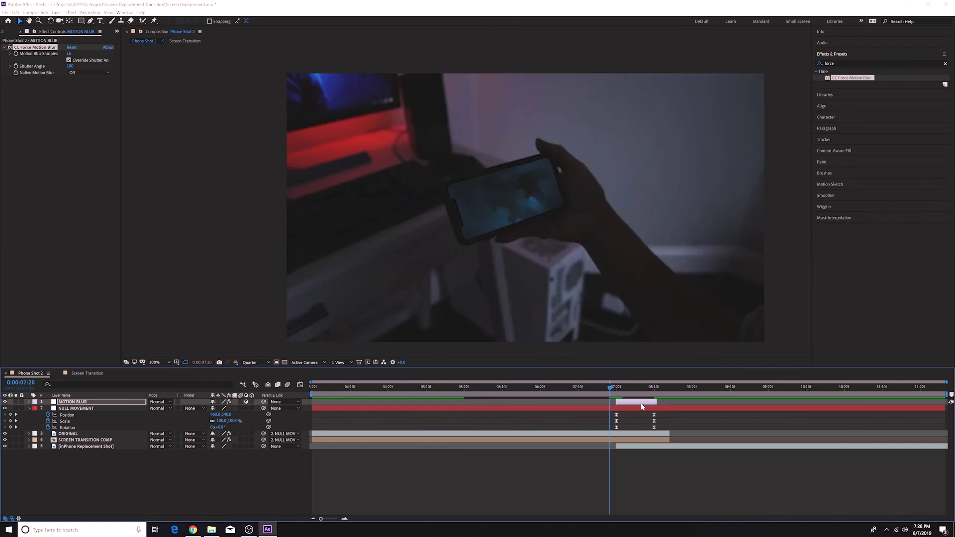
drag(607, 387, 594, 387)
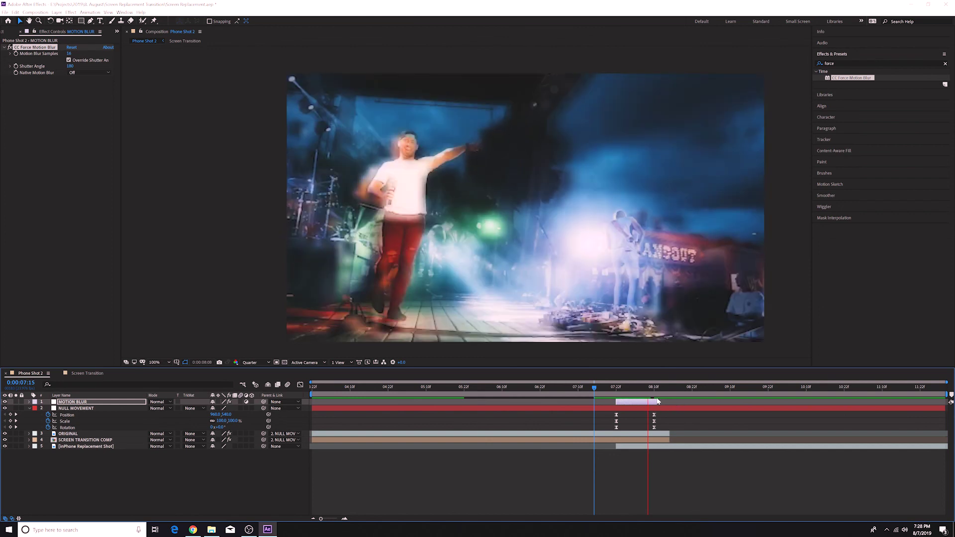
click(486, 388)
drag(486, 388, 562, 387)
key(space)
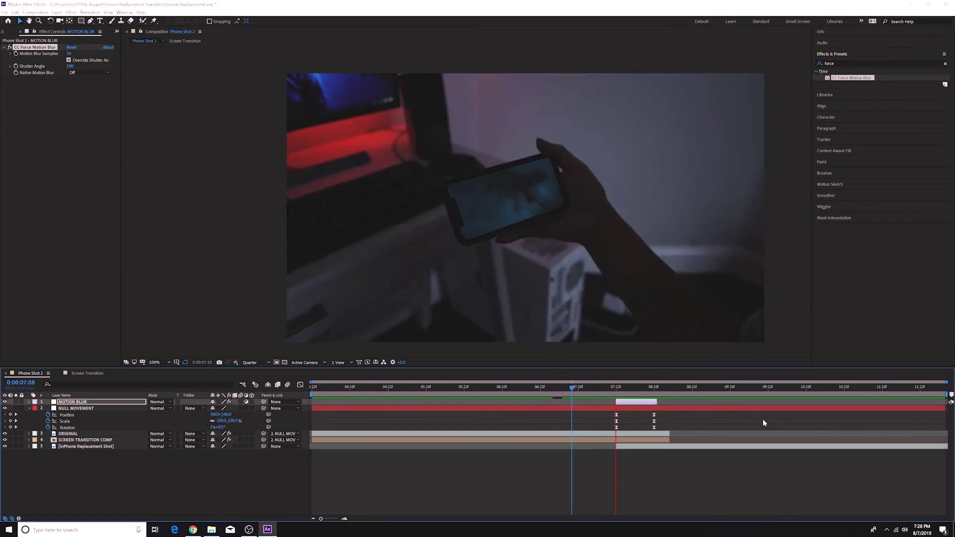
key(space)
key(space)
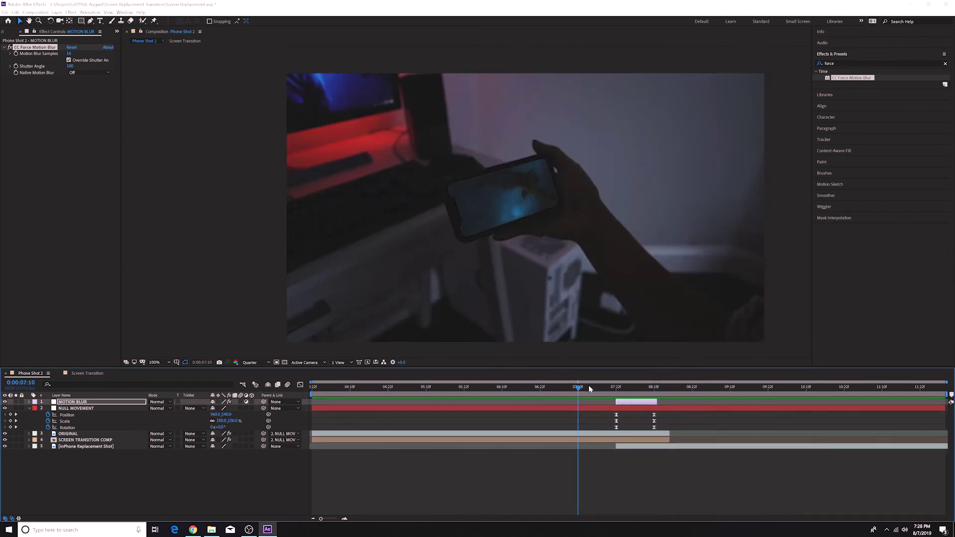